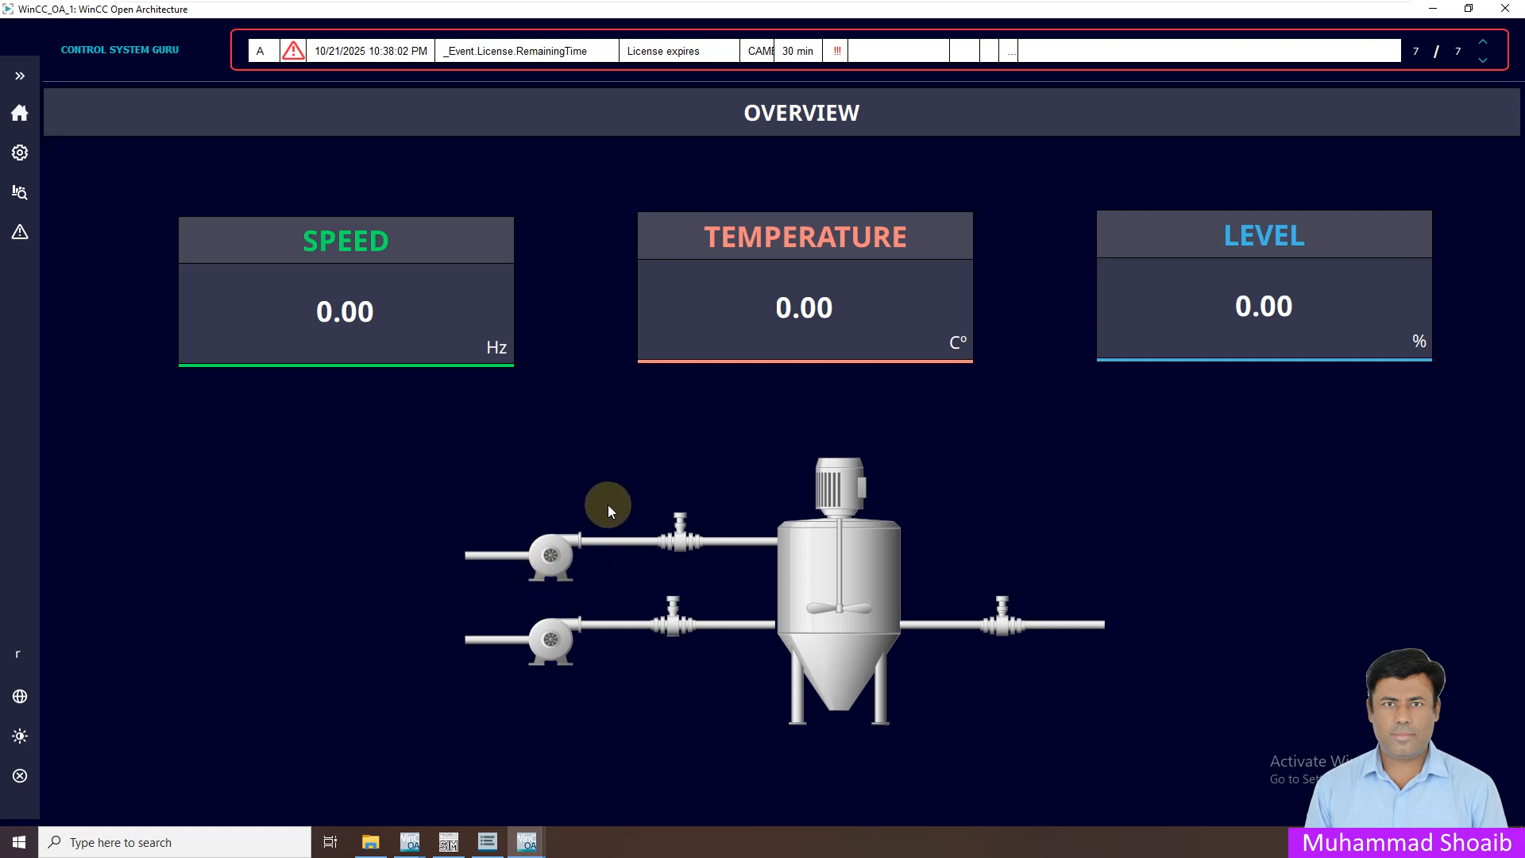
# Write On to ModSim32 coil 00103 to raise a Motor Trip alarm, then minimize the simulator
pyautogui.click(448, 842)
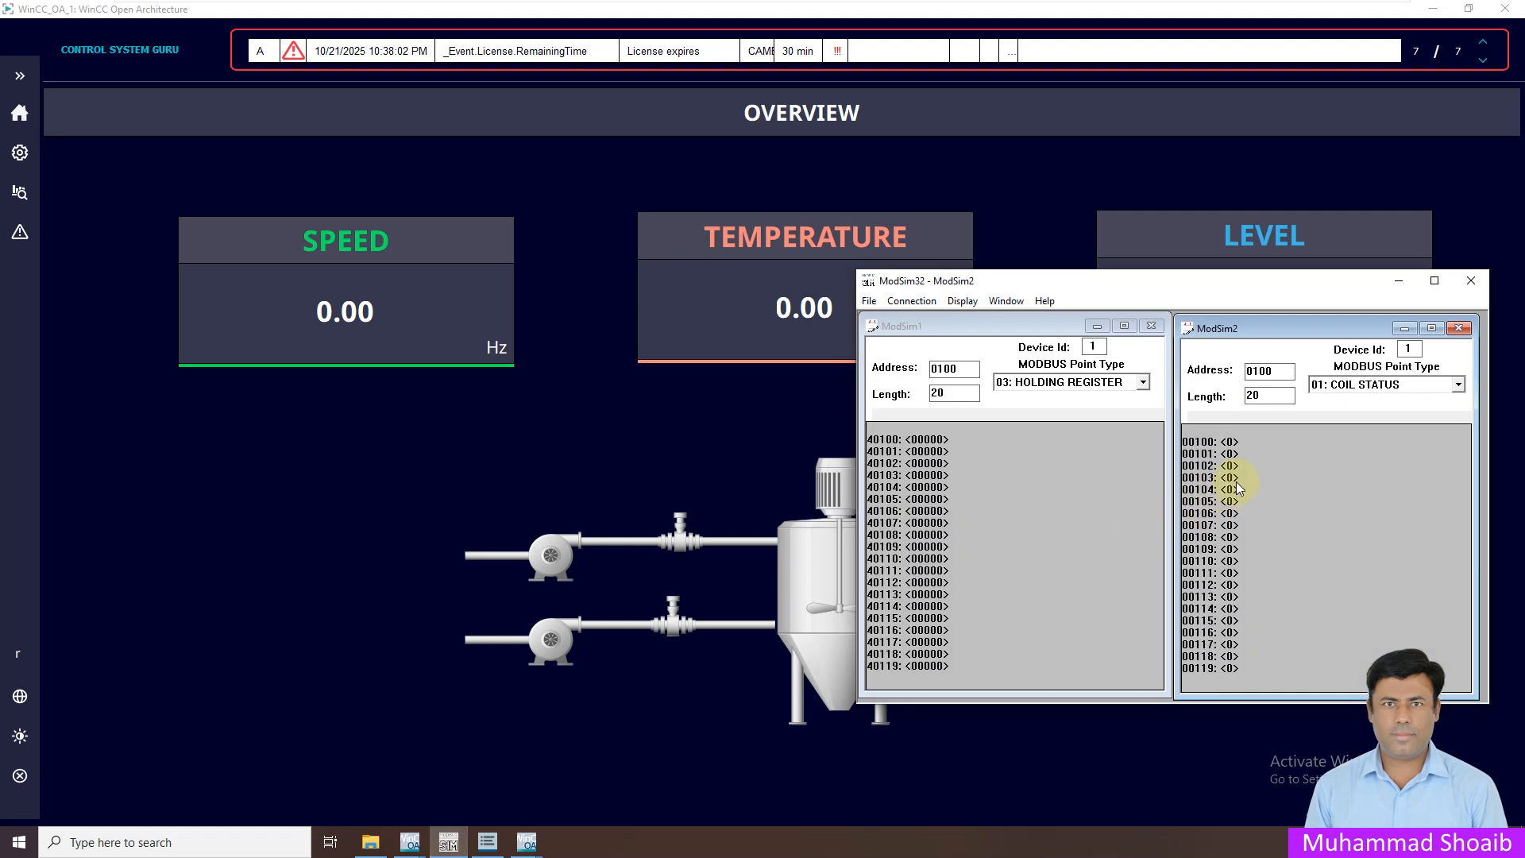
pyautogui.doubleClick(1229, 478)
pyautogui.click(1194, 493)
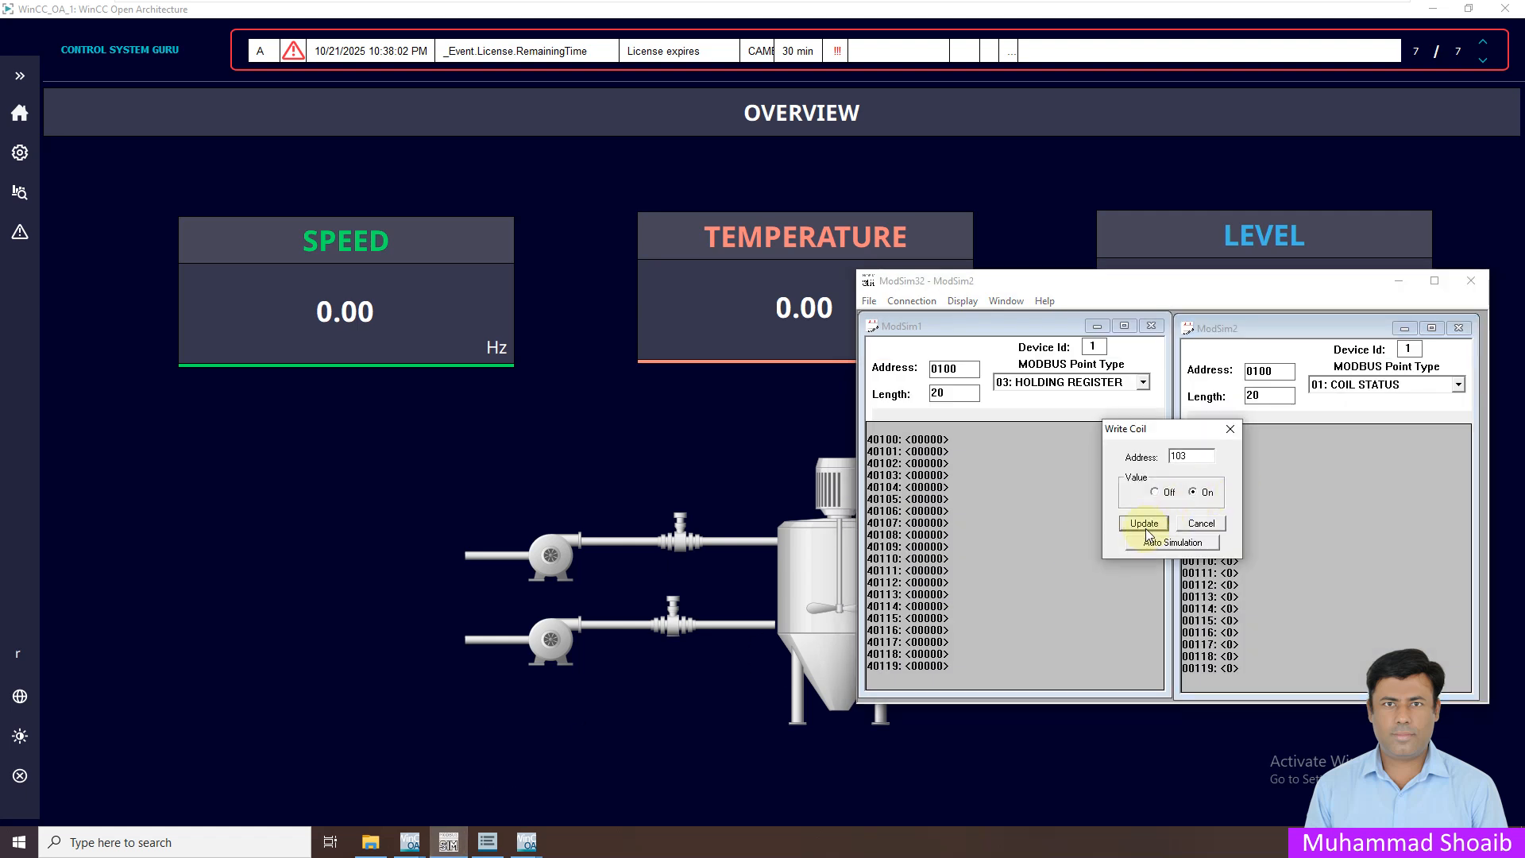
pyautogui.click(1144, 522)
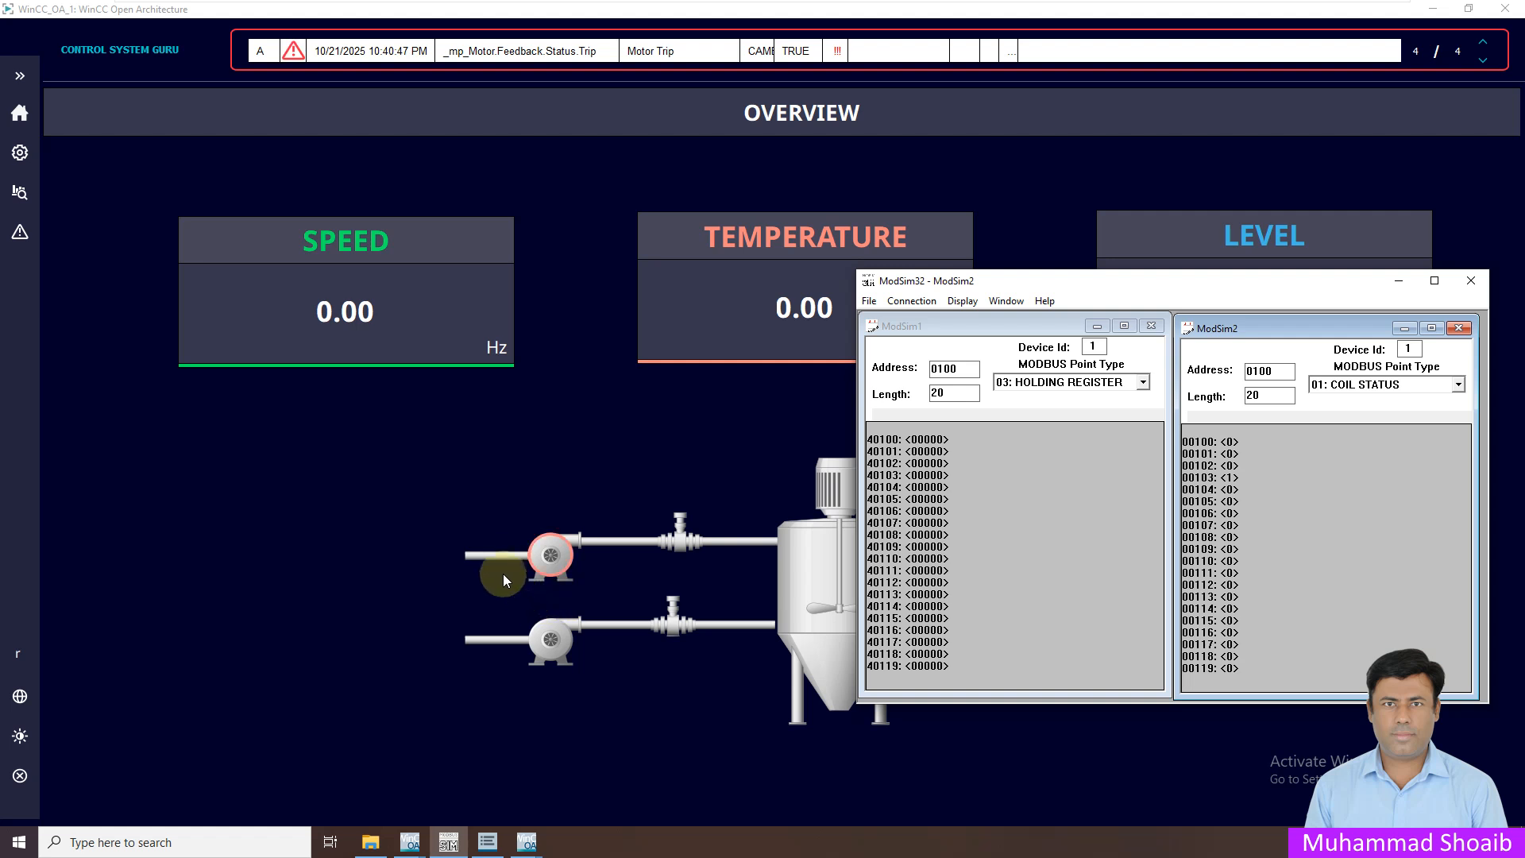
pyautogui.click(1398, 285)
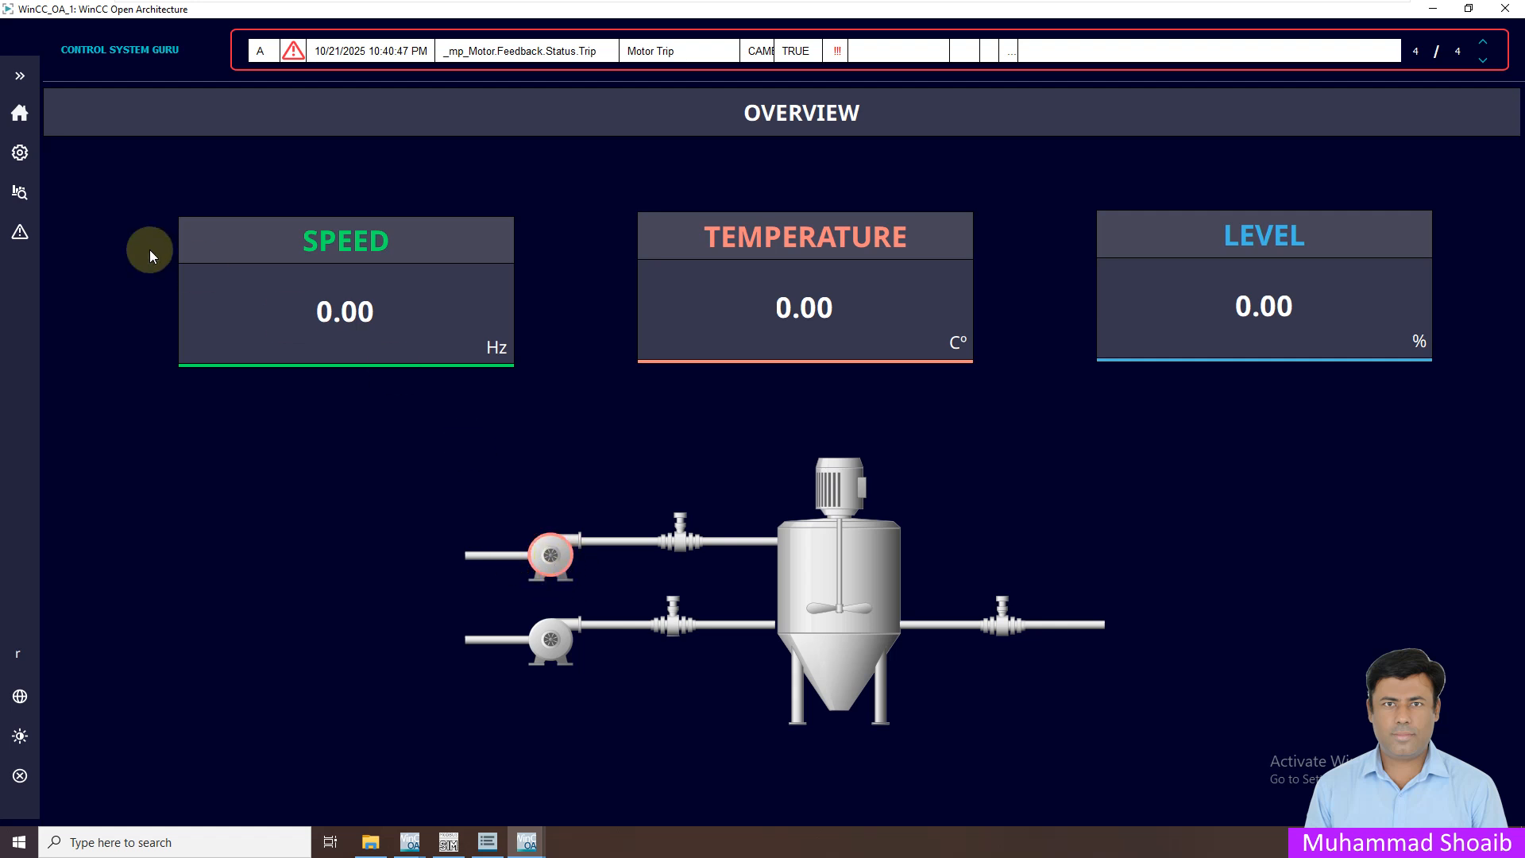
# View the alarm table with Motor Trip alarms for PMP01, PMP02 and _mp_Motor, then return to Overview
pyautogui.click(22, 233)
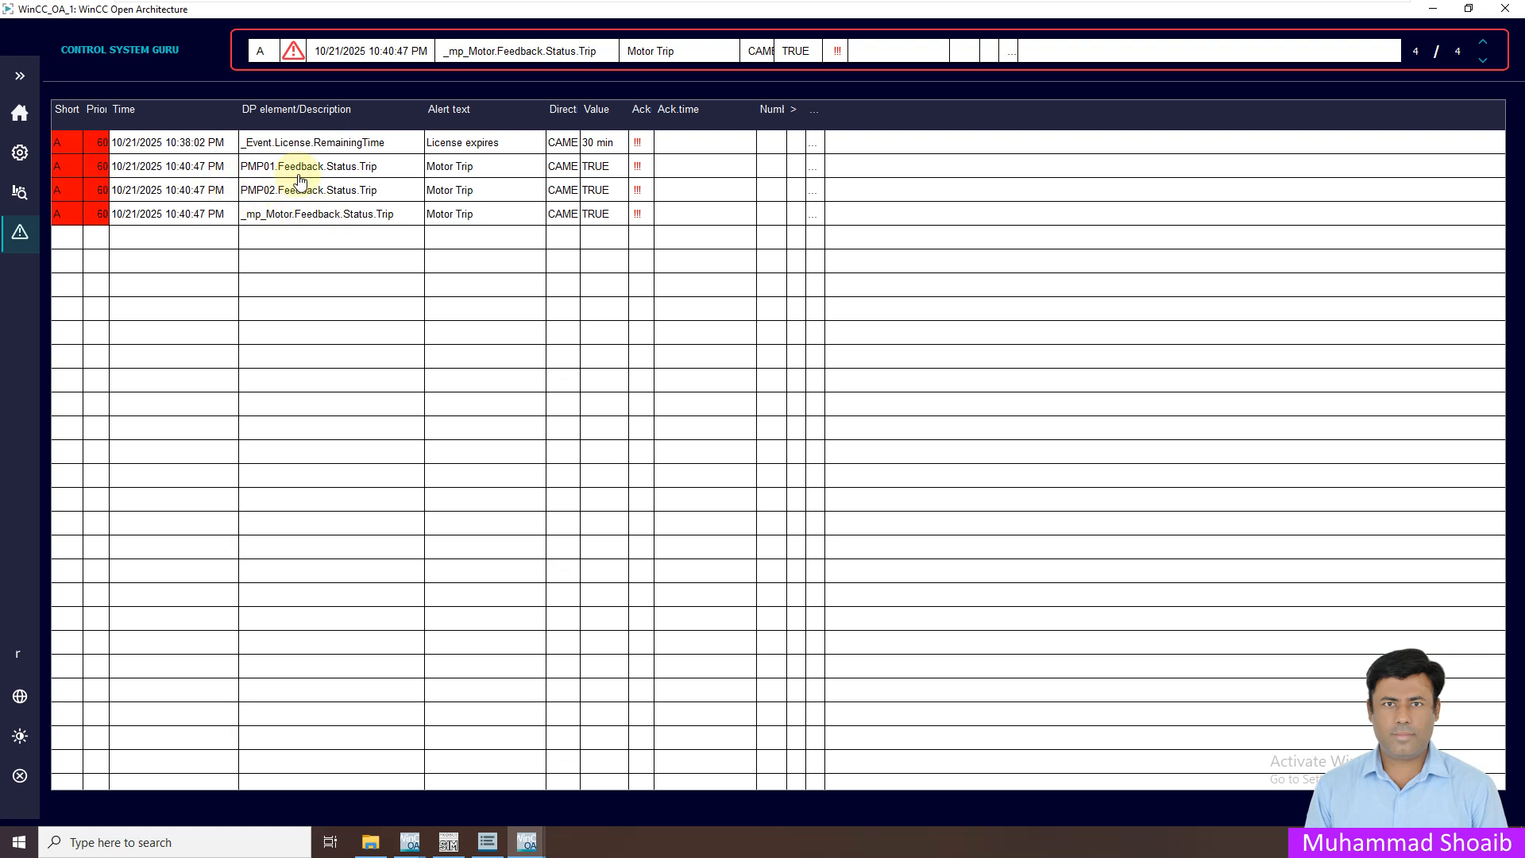
pyautogui.click(18, 117)
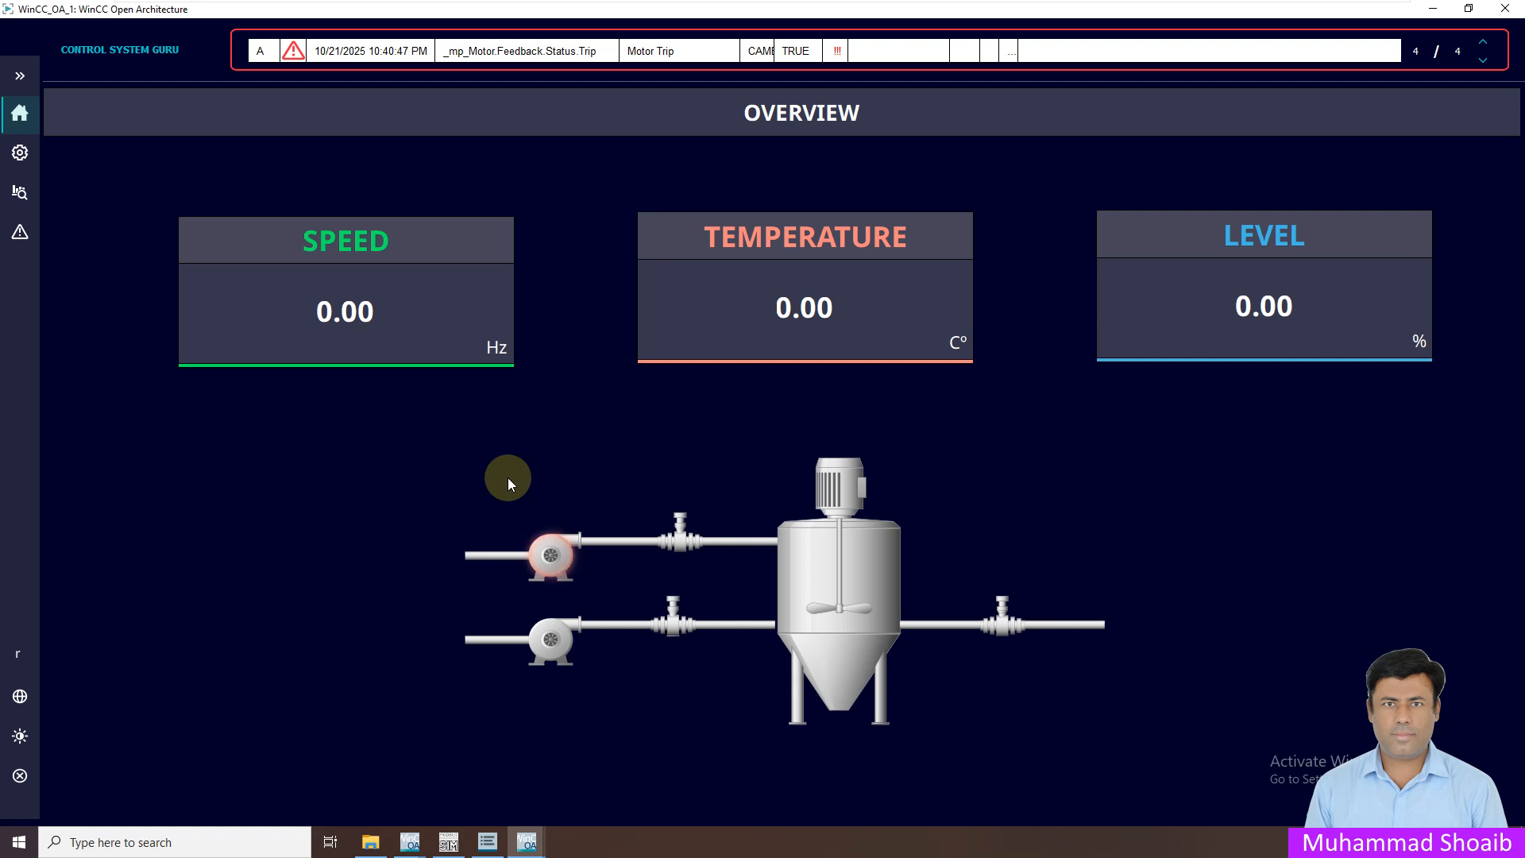
pyautogui.click(20, 232)
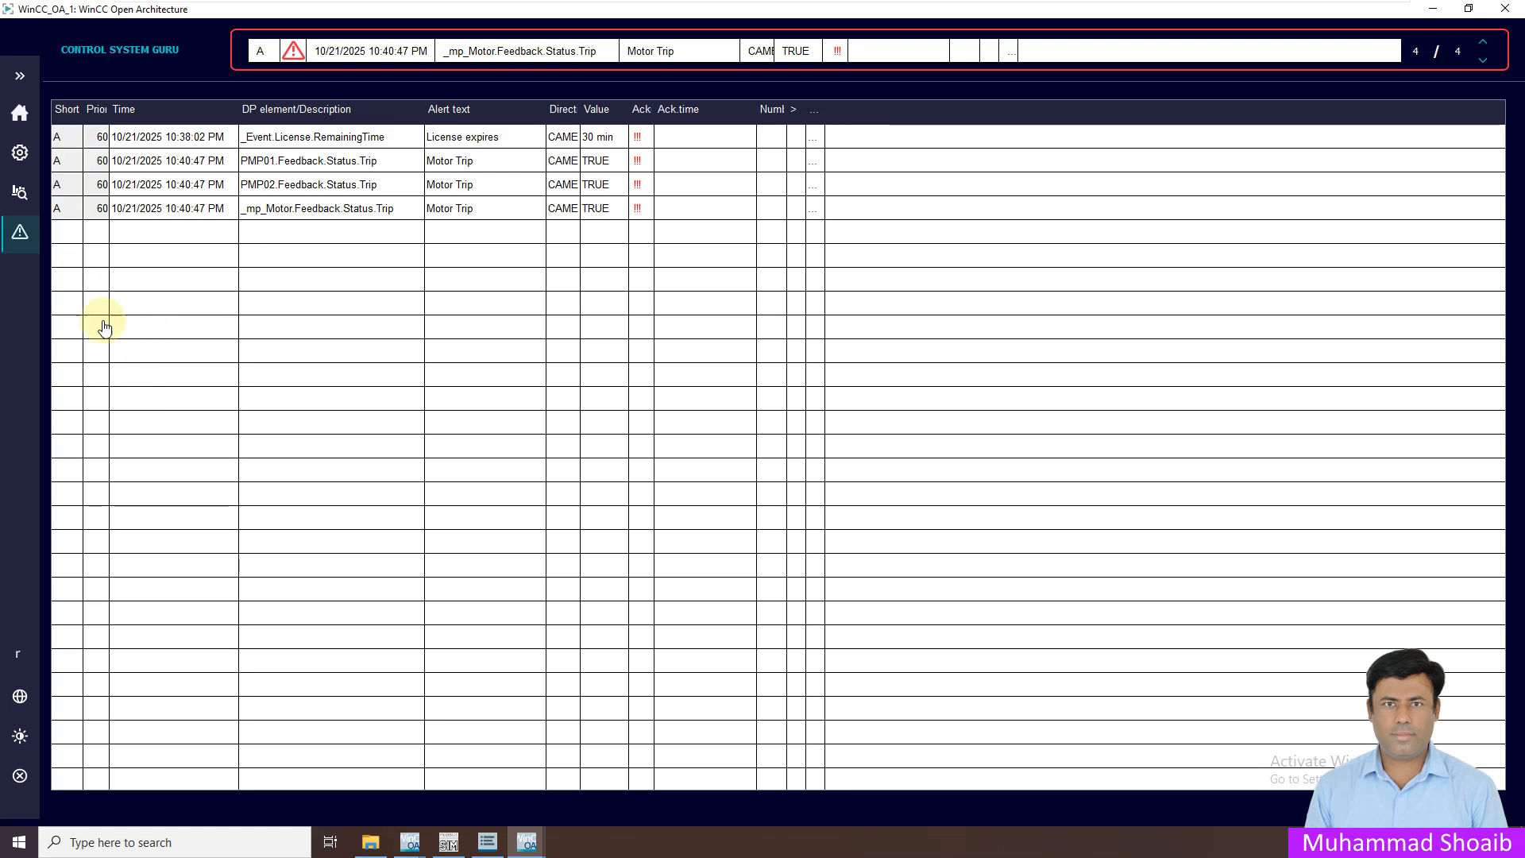
pyautogui.click(19, 119)
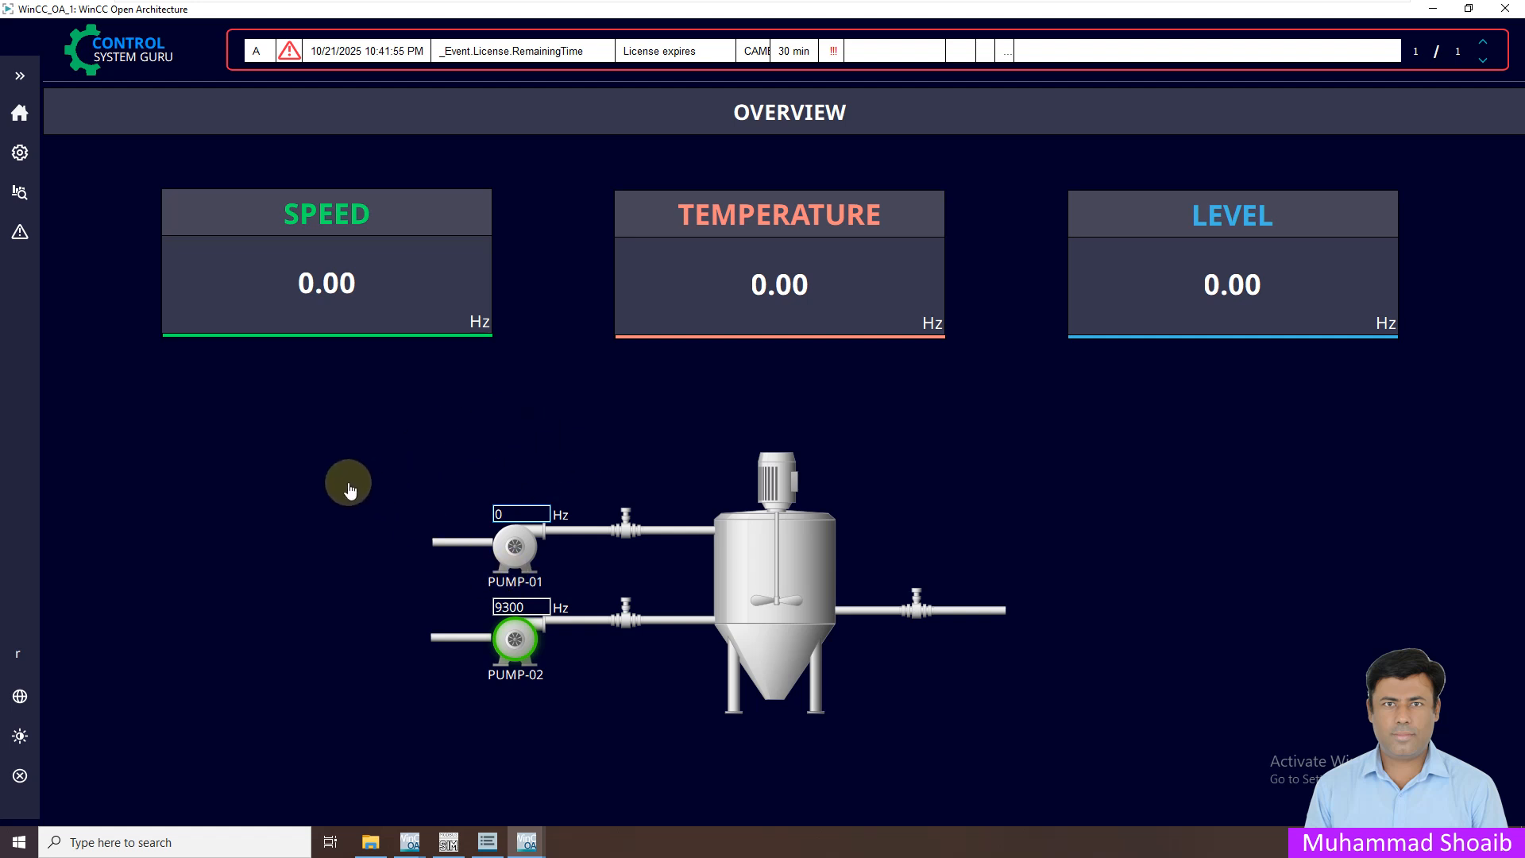
# Write On, then Off, to ModSim32 coil 00105 and minimize the simulator
pyautogui.click(448, 842)
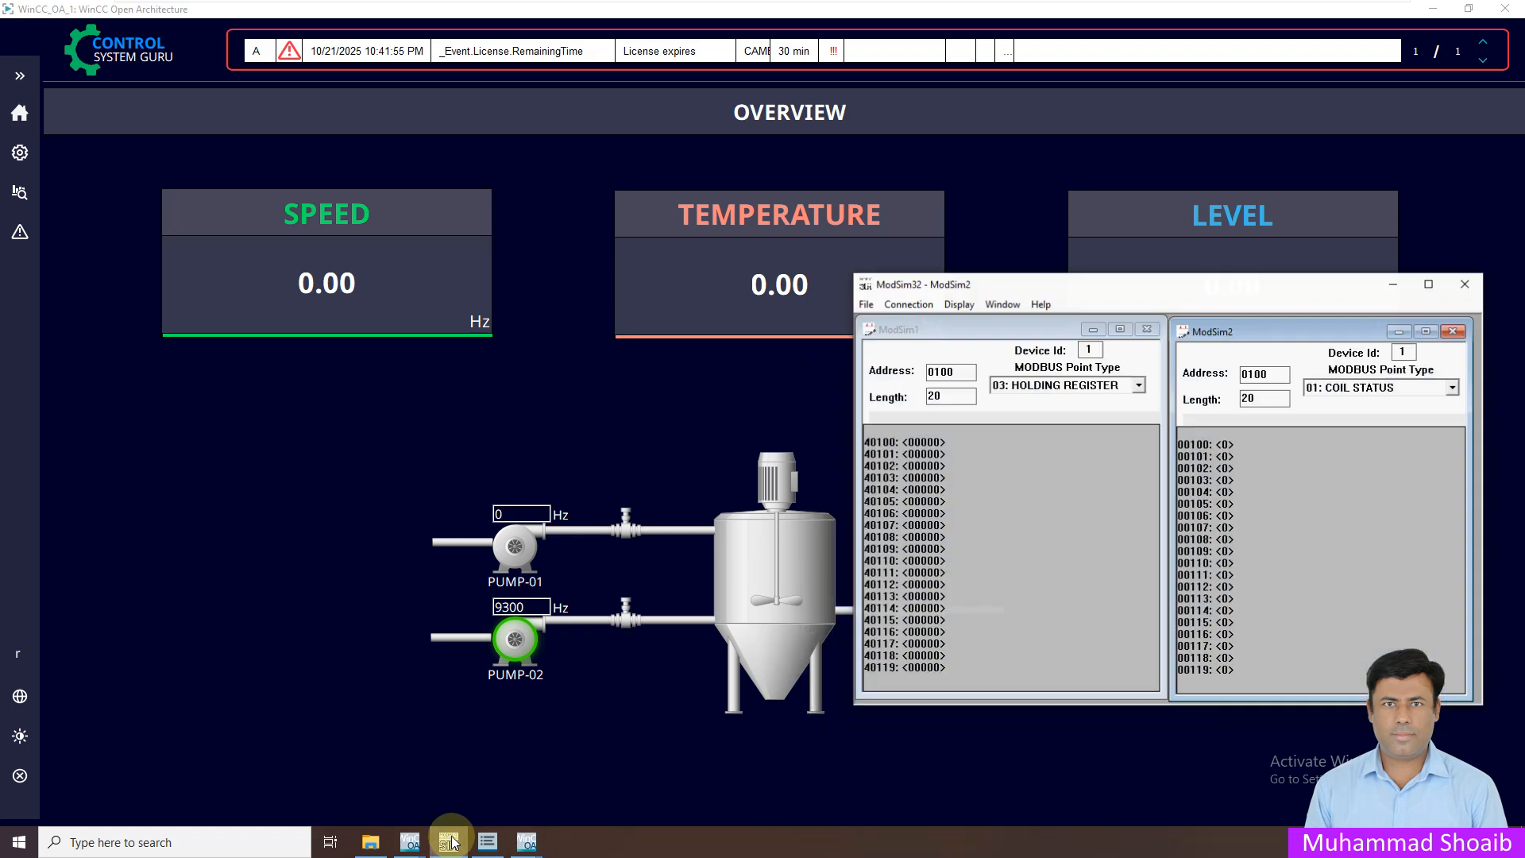
pyautogui.doubleClick(1232, 511)
pyautogui.click(1192, 491)
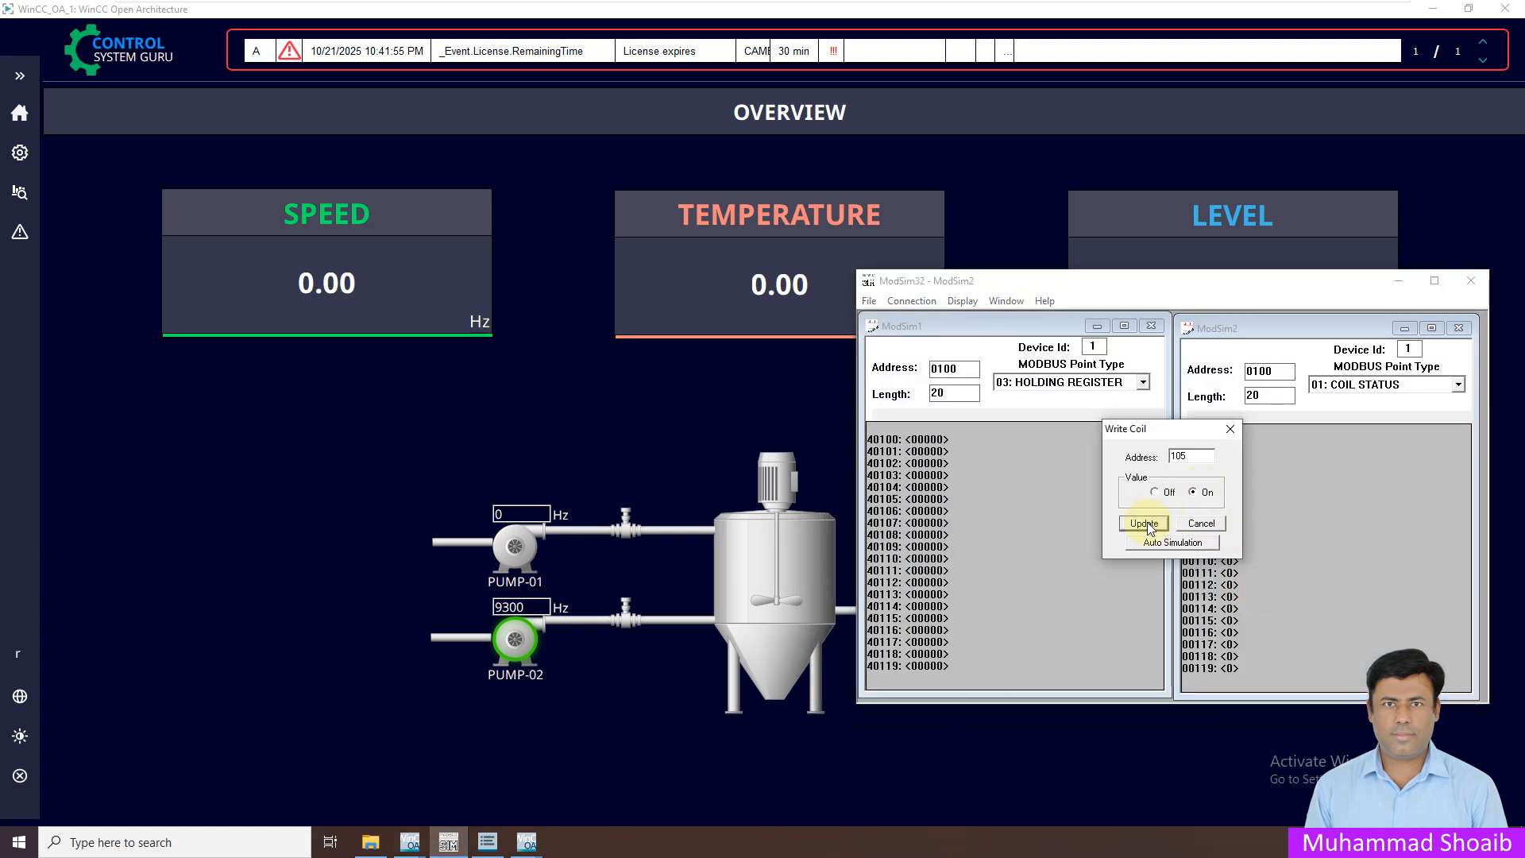
pyautogui.click(1144, 523)
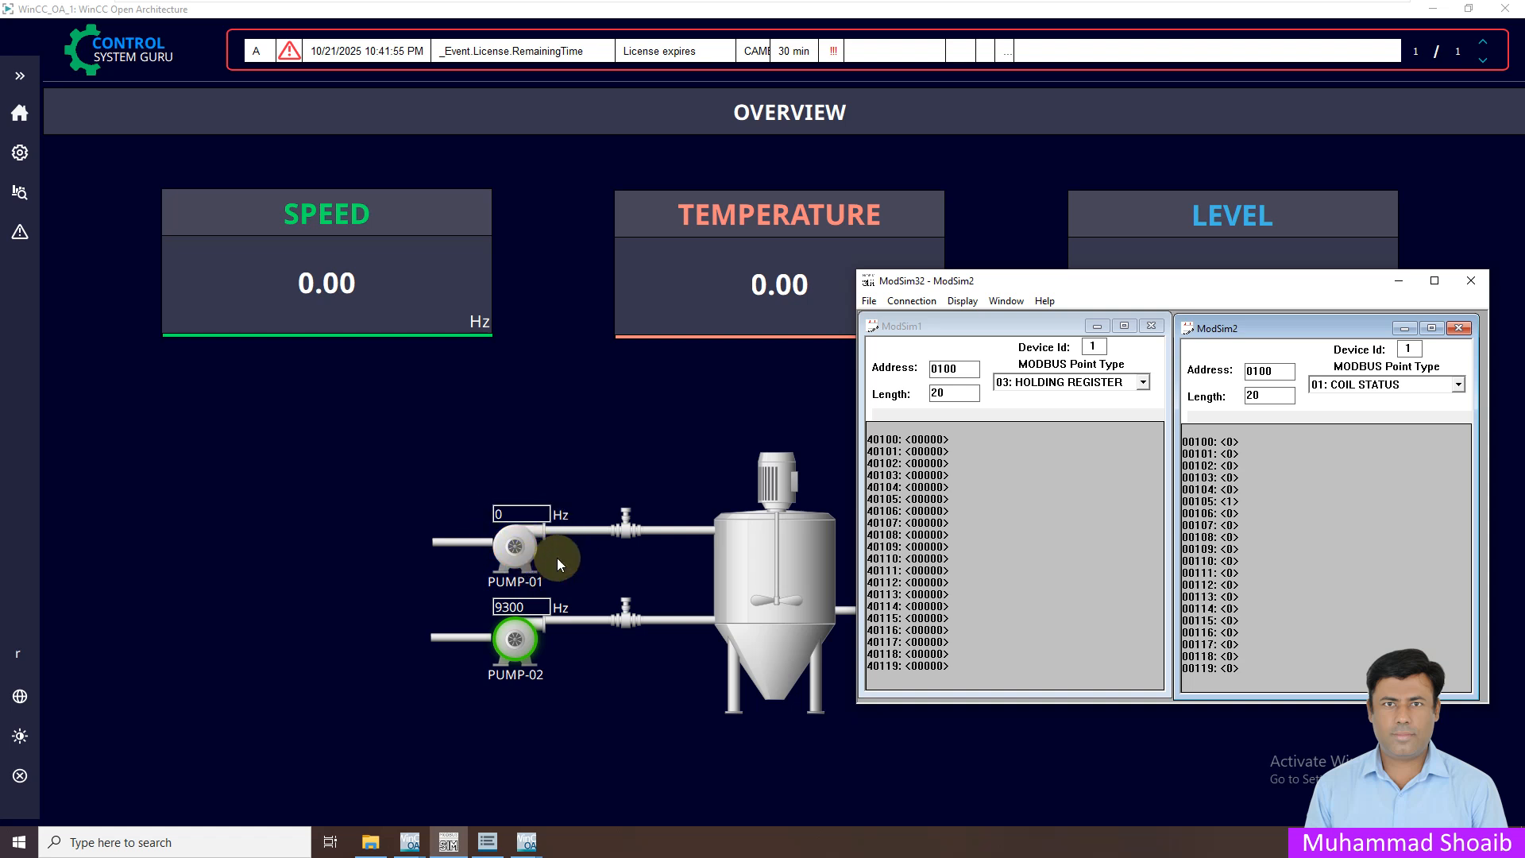
pyautogui.doubleClick(1227, 502)
pyautogui.click(1170, 492)
pyautogui.click(1144, 523)
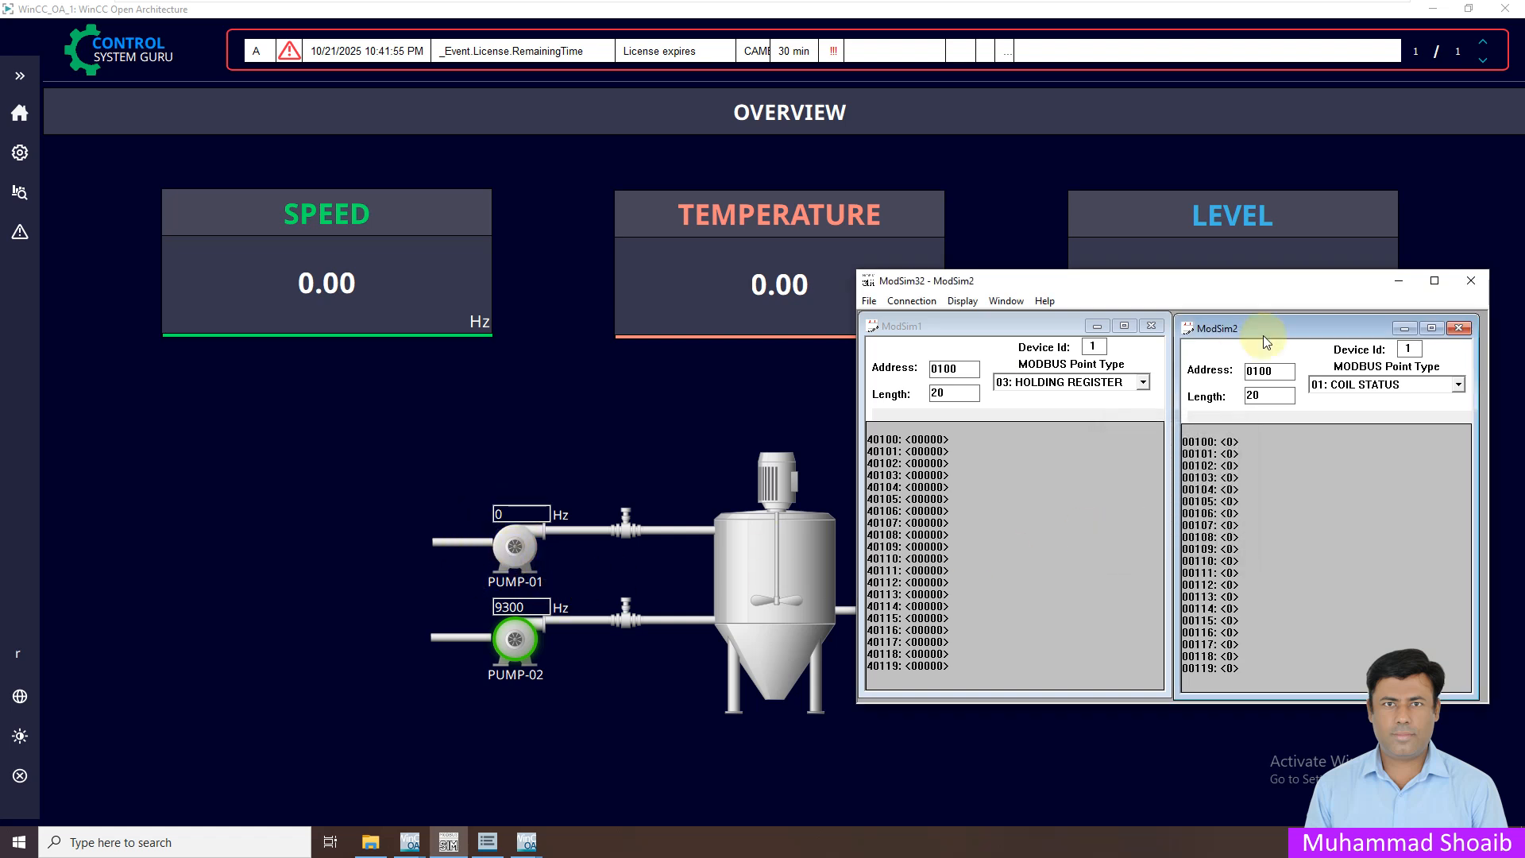
pyautogui.click(1397, 281)
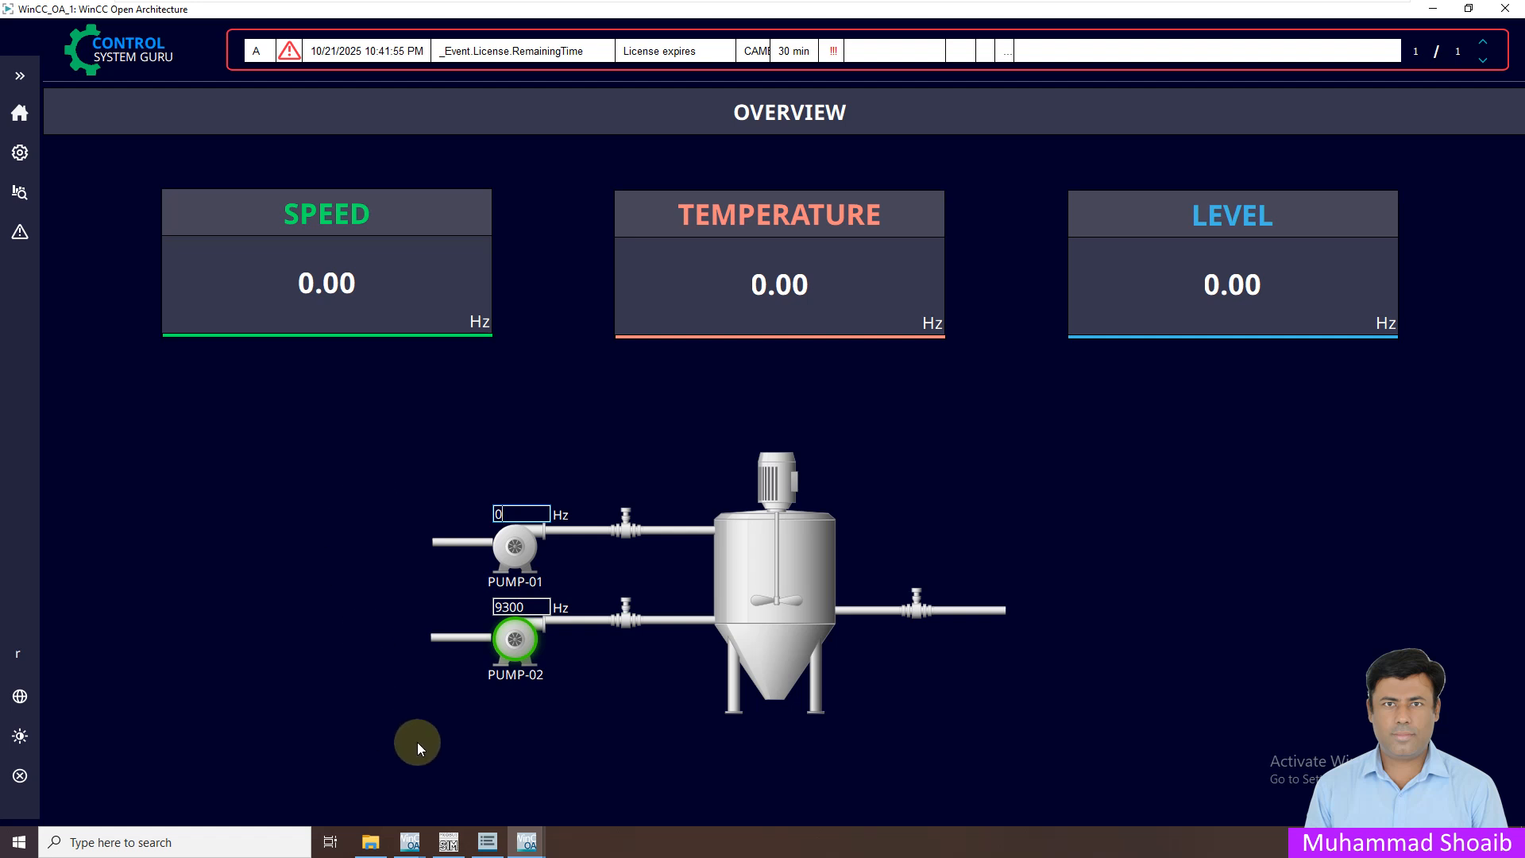
# In Gedi, open the datapoint parameterization and expand Motor > M001
pyautogui.moveTo(526, 840)
pyautogui.click(418, 762)
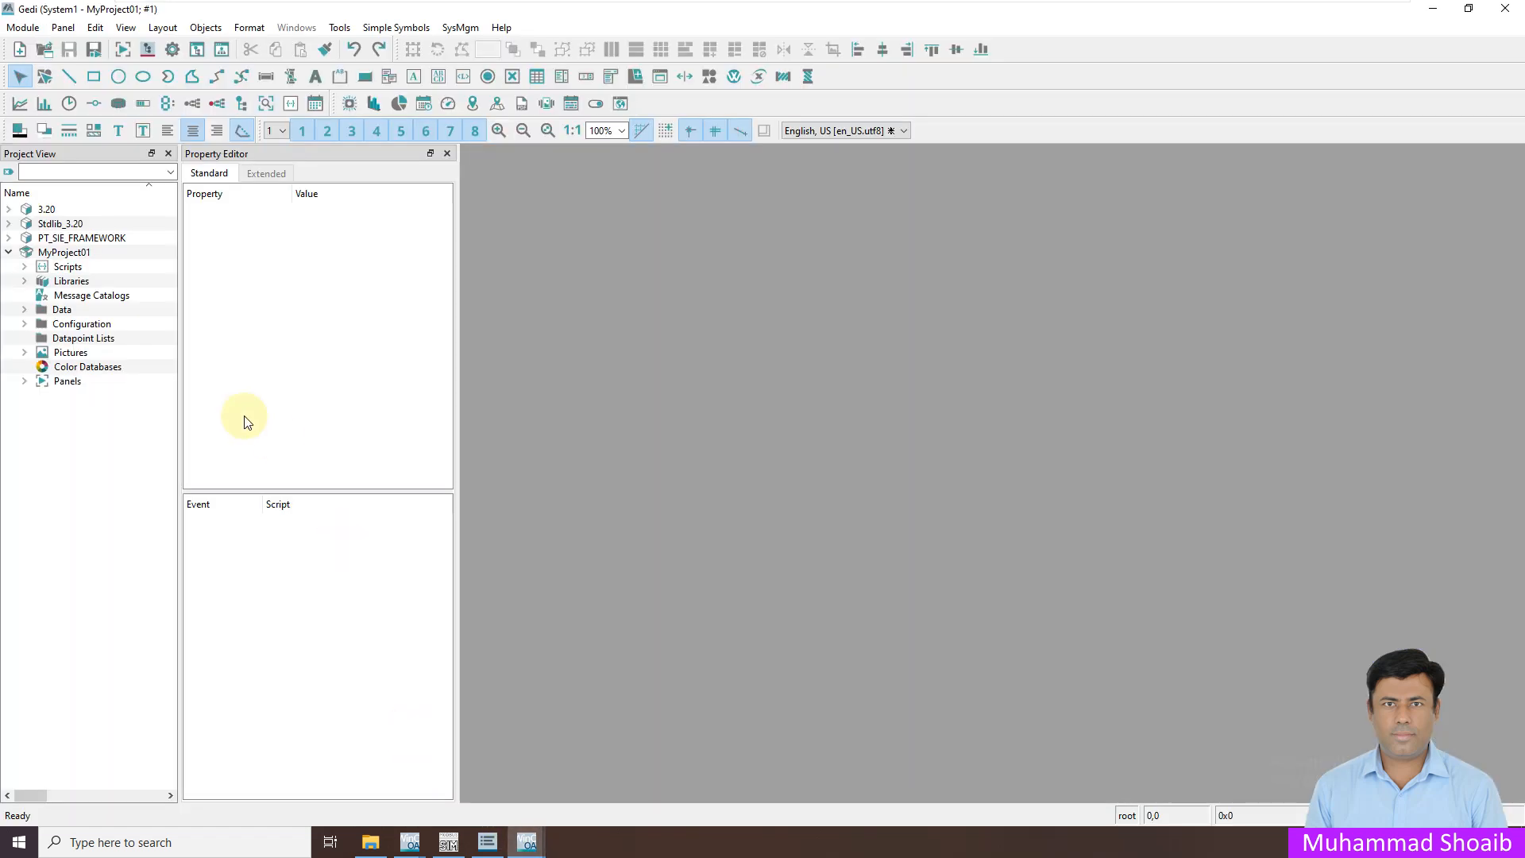
pyautogui.click(148, 50)
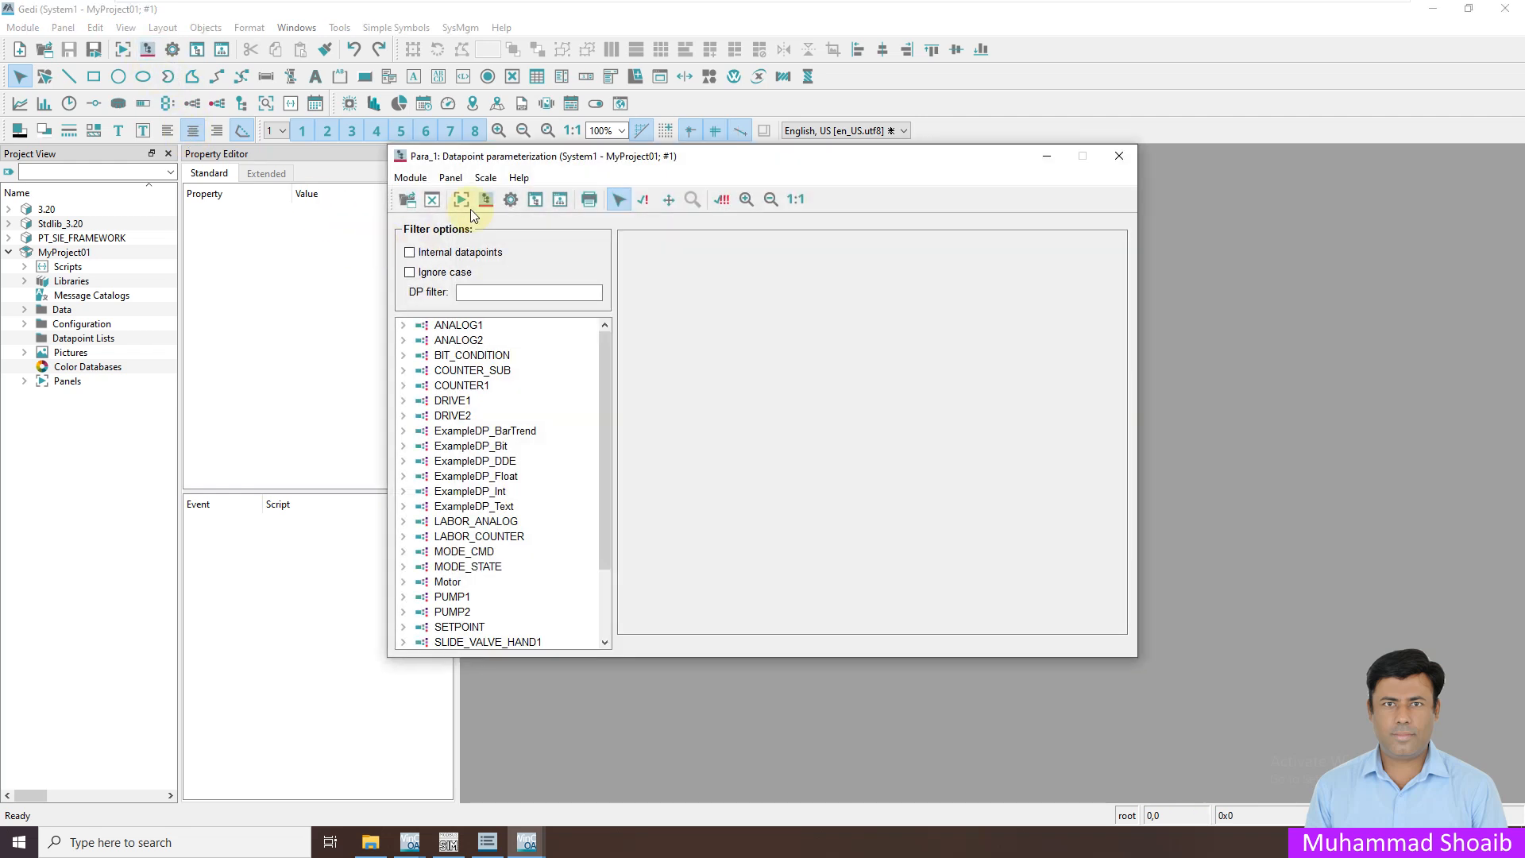
pyautogui.scroll(-2, 582, 405)
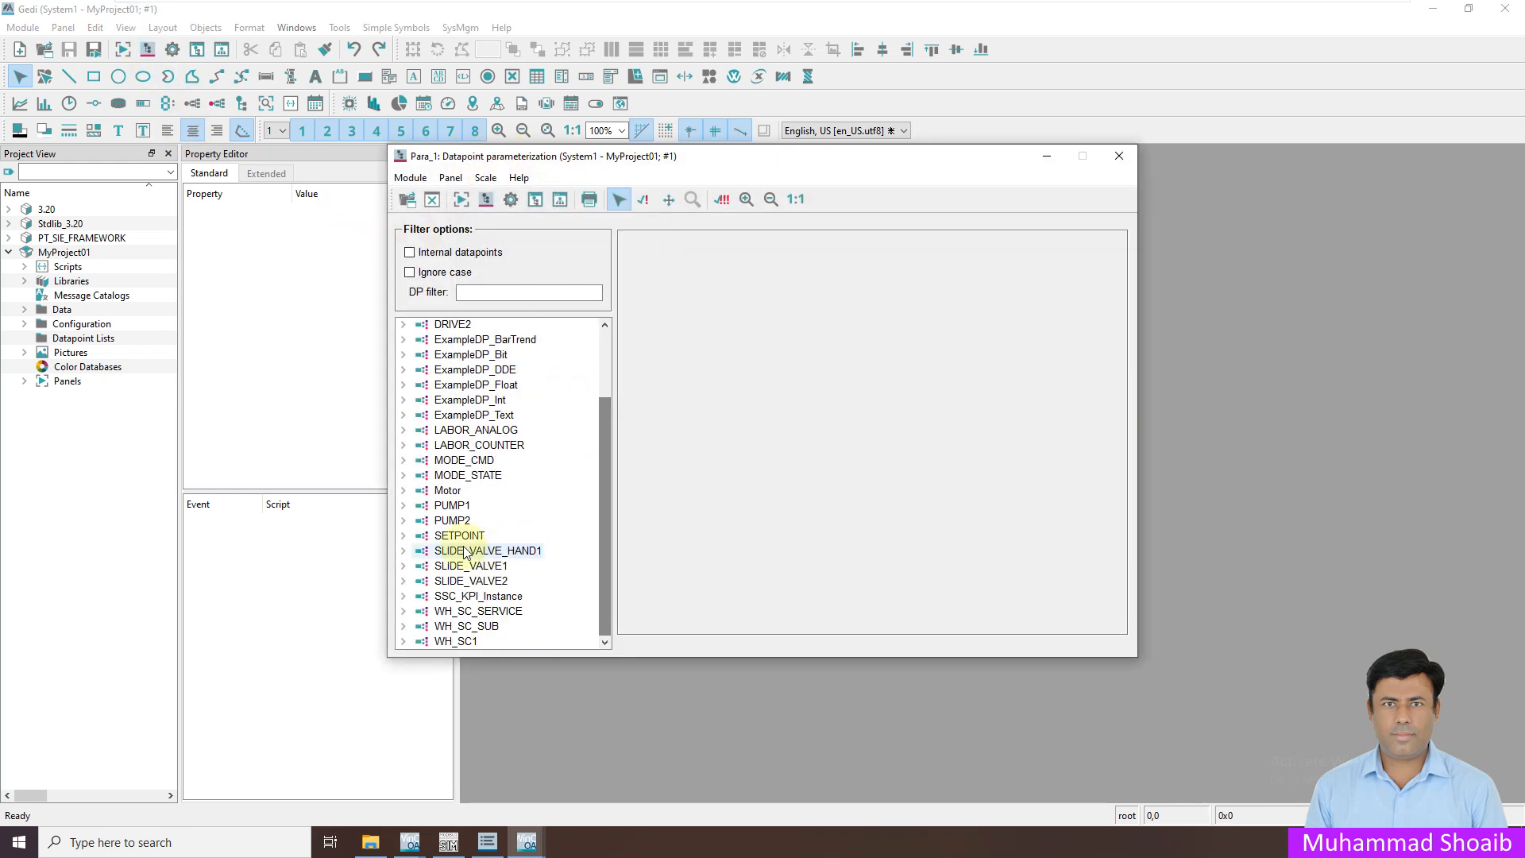
pyautogui.click(403, 490)
pyautogui.click(419, 505)
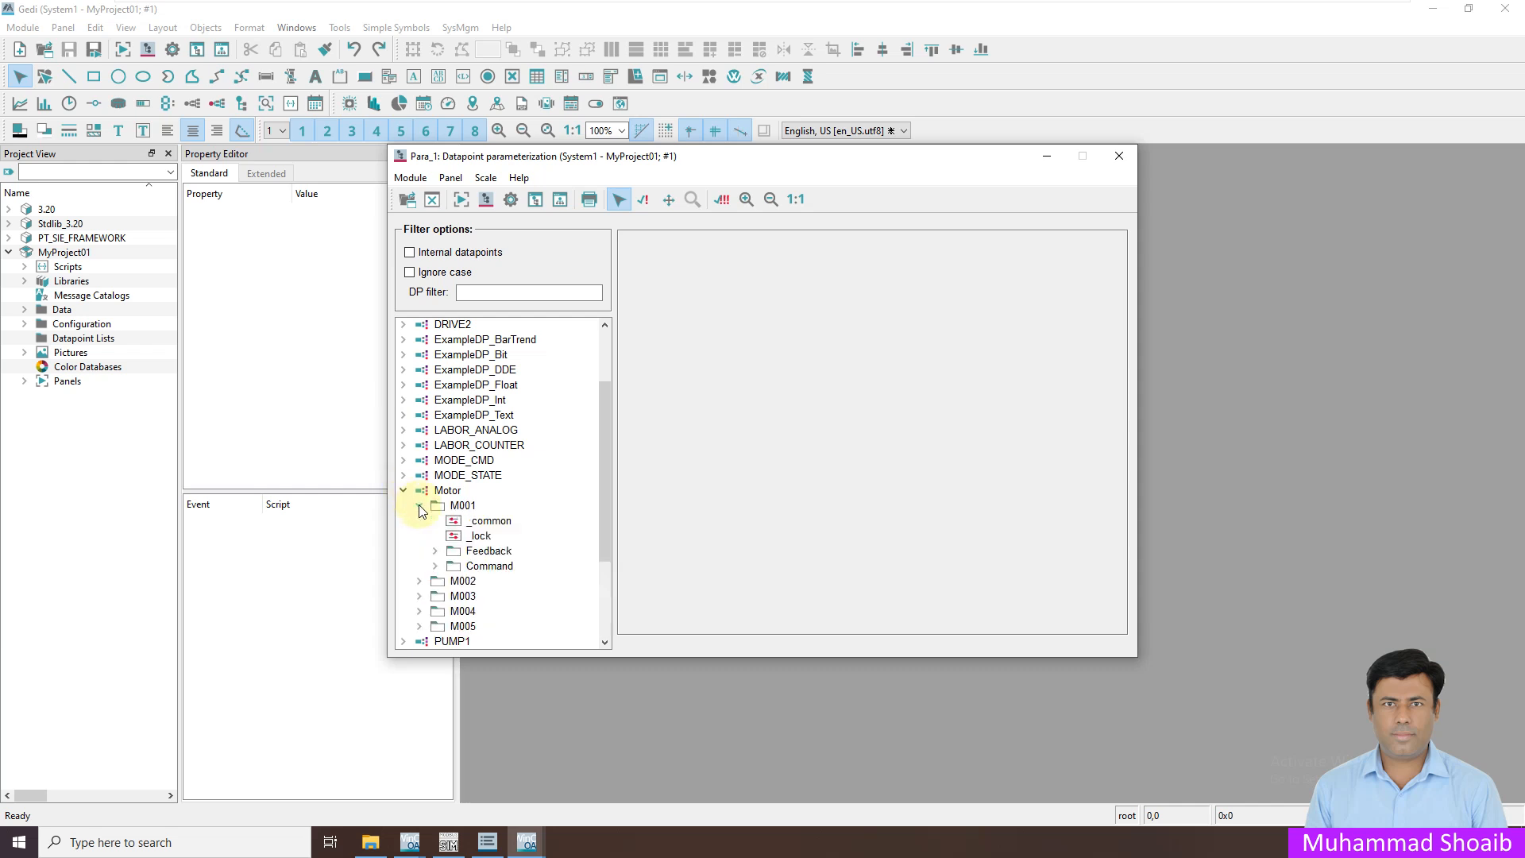
# Expand Feedback > Status > Trip and view its _address Modbus settings
pyautogui.click(436, 550)
pyautogui.moveTo(602, 489); pyautogui.dragTo(605, 574)
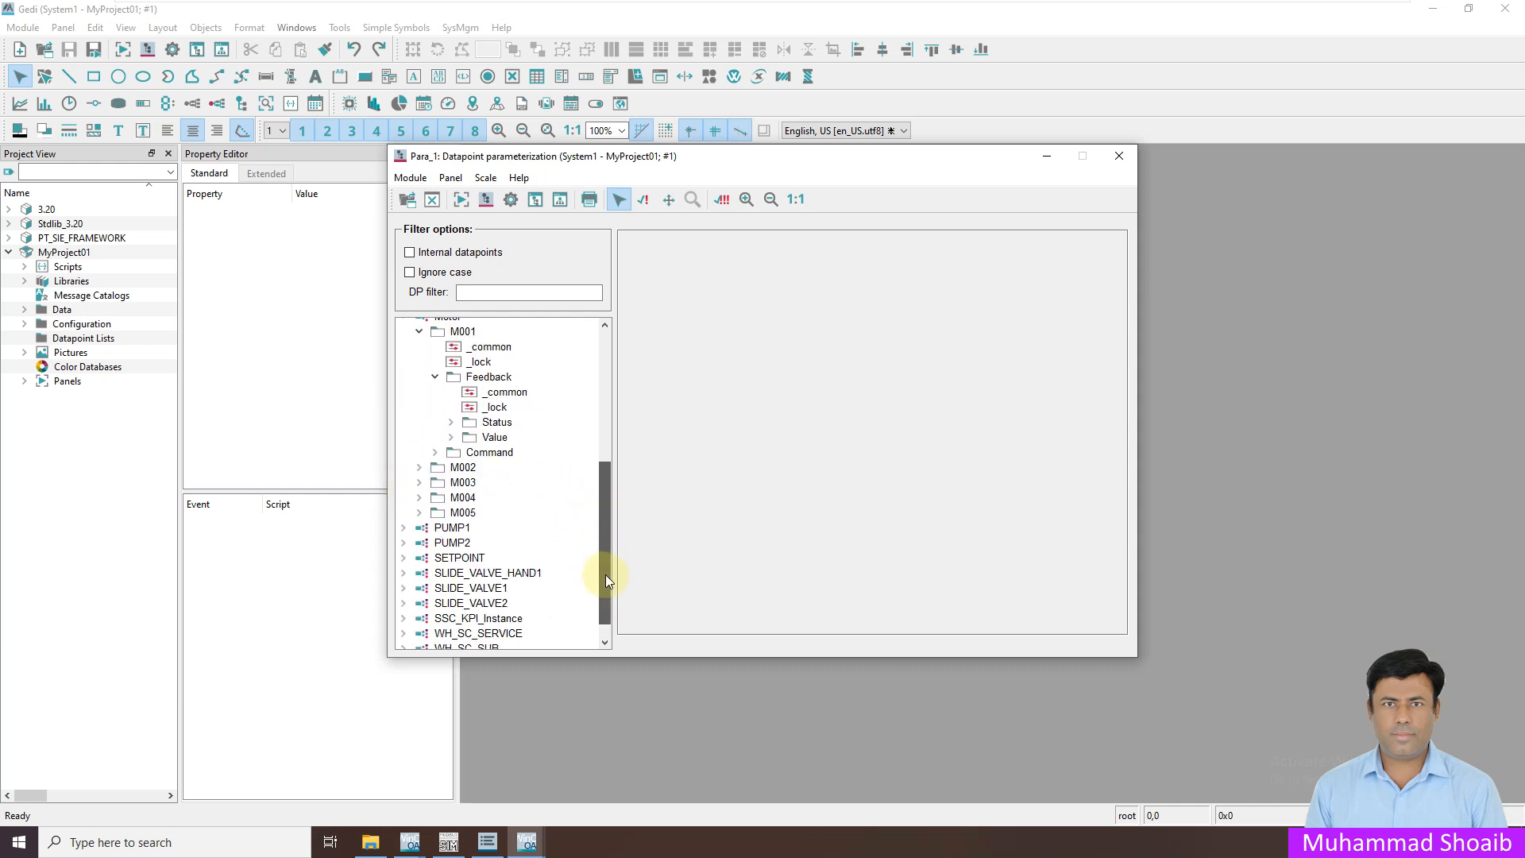
pyautogui.click(450, 424)
pyautogui.click(470, 513)
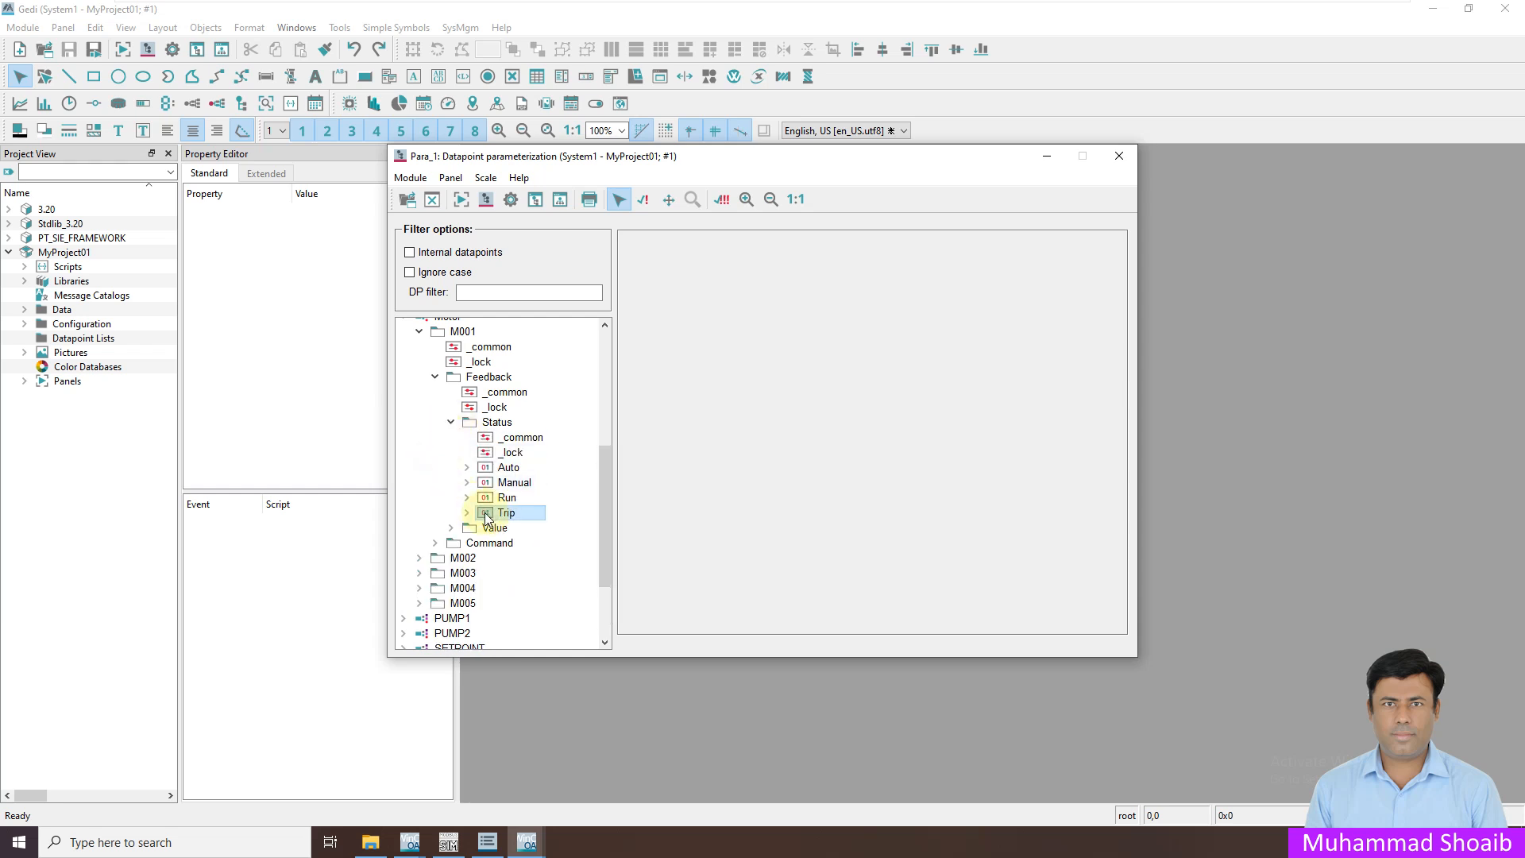
pyautogui.click(468, 513)
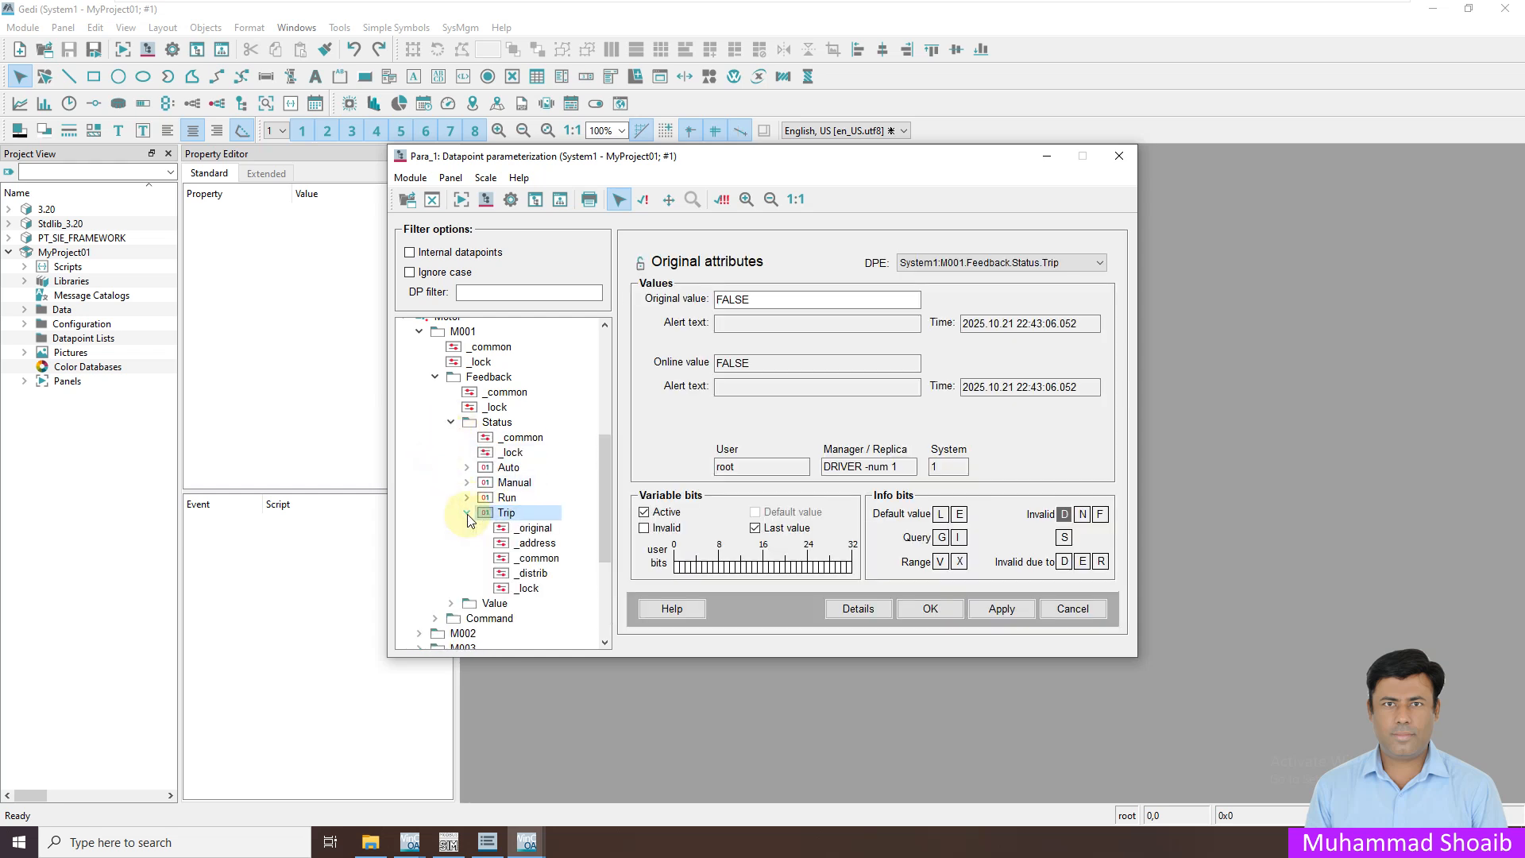
pyautogui.click(529, 545)
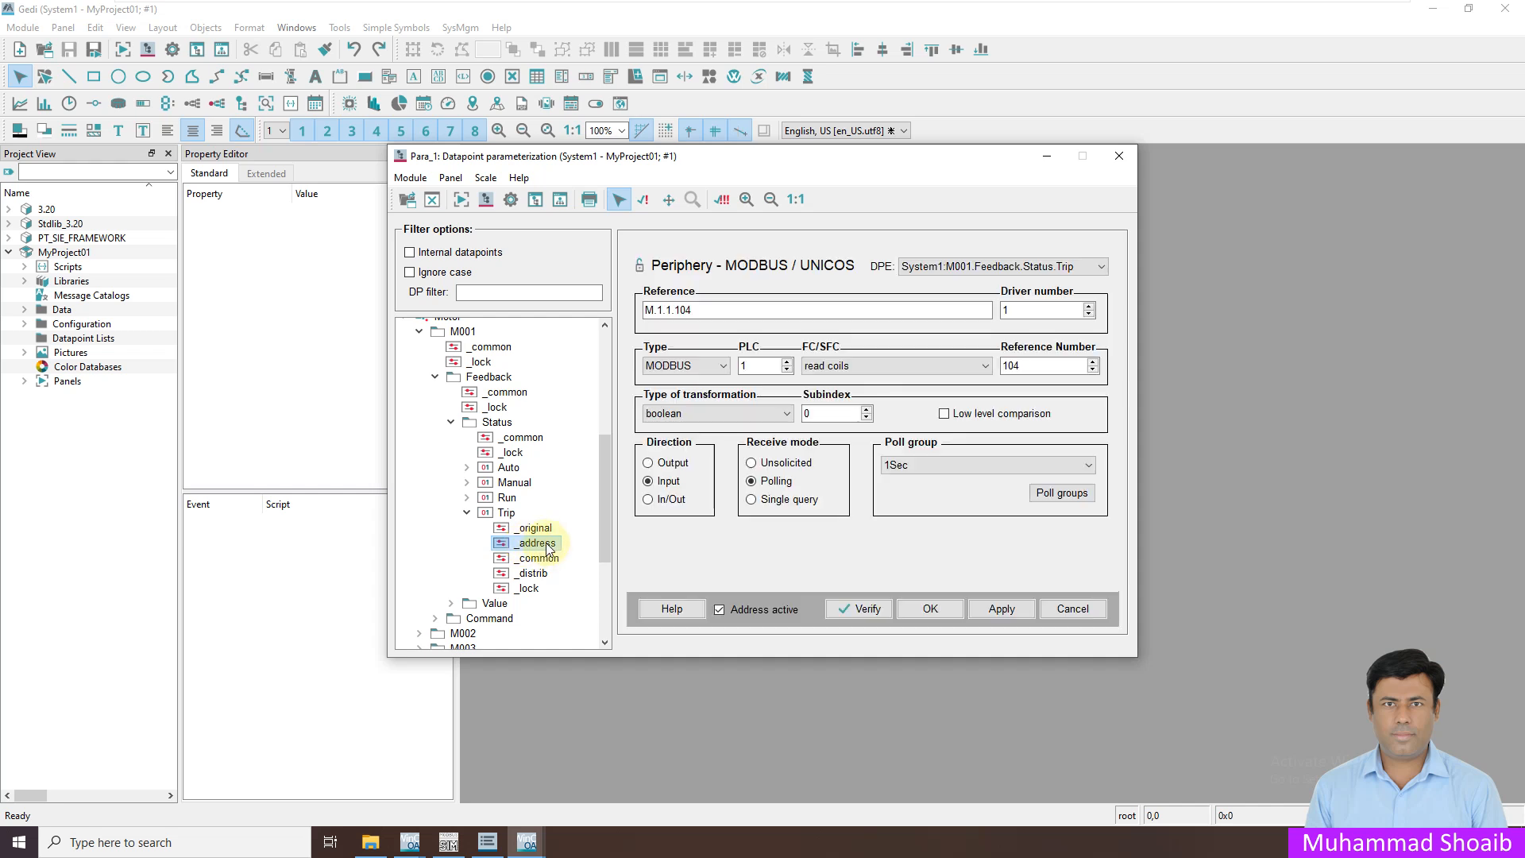
pyautogui.click(506, 514)
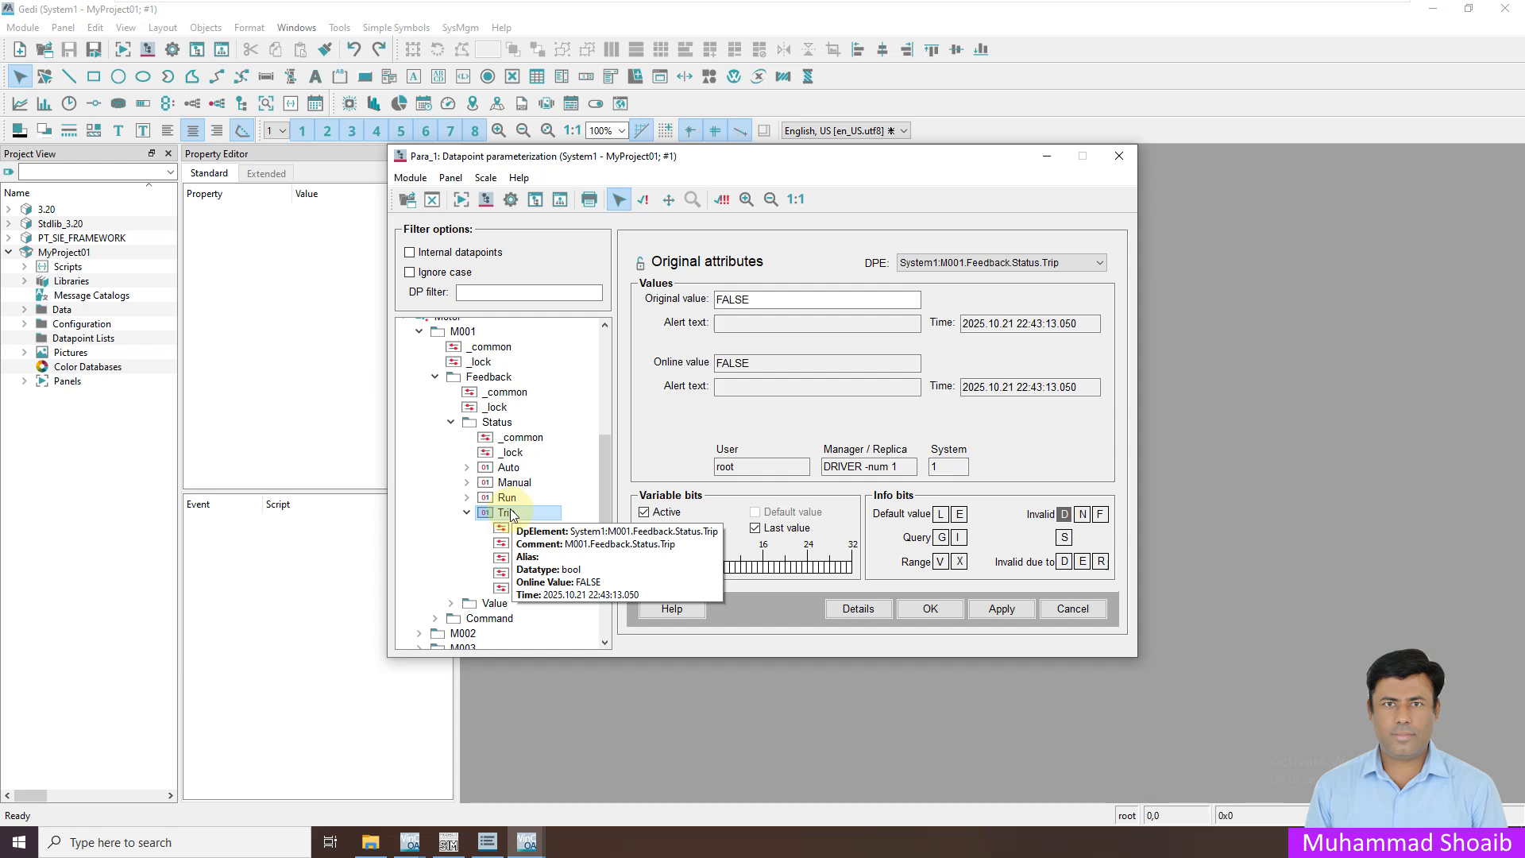
# Add an alert handling config to the Trip element
pyautogui.rightClick(511, 516)
pyautogui.moveTo(604, 548)
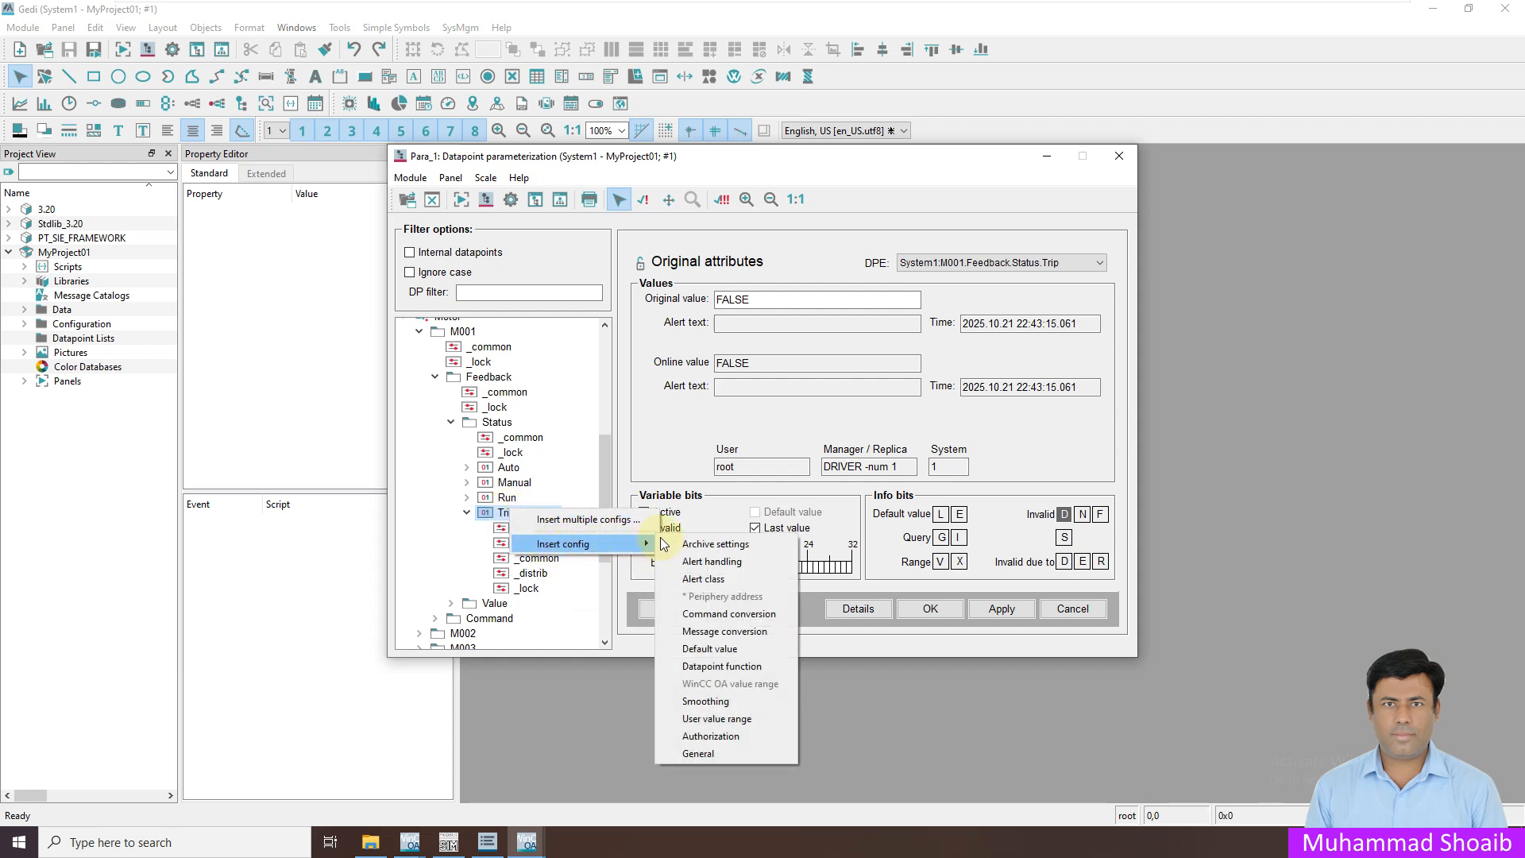
pyautogui.click(714, 565)
pyautogui.click(546, 559)
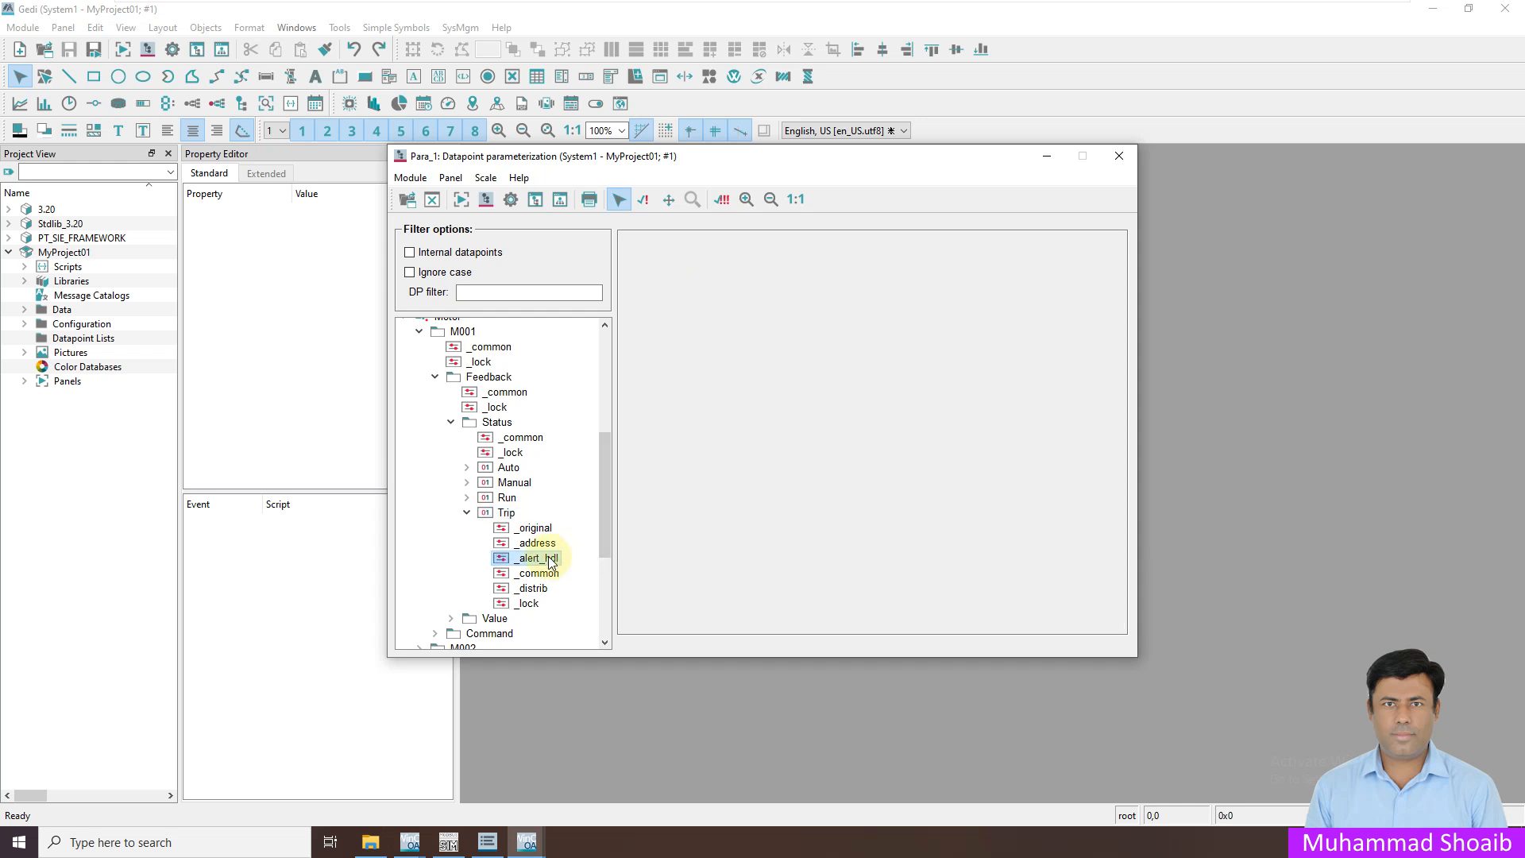
# Set alarm texts Motor Trip/Normal, delay 2 s and class 060_alert, and apply
pyautogui.click(755, 402)
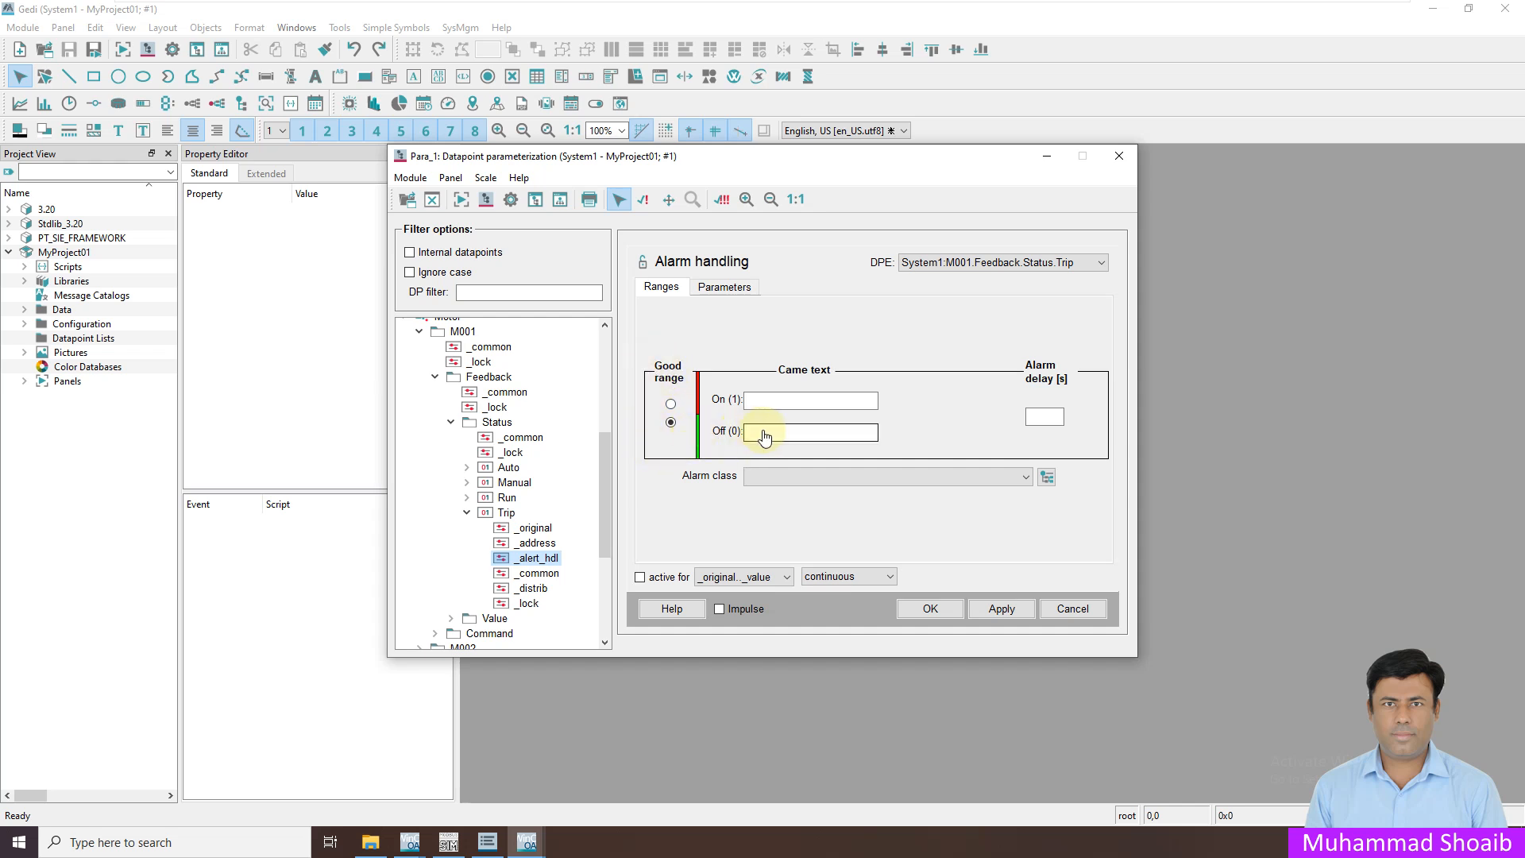
pyautogui.click(758, 401)
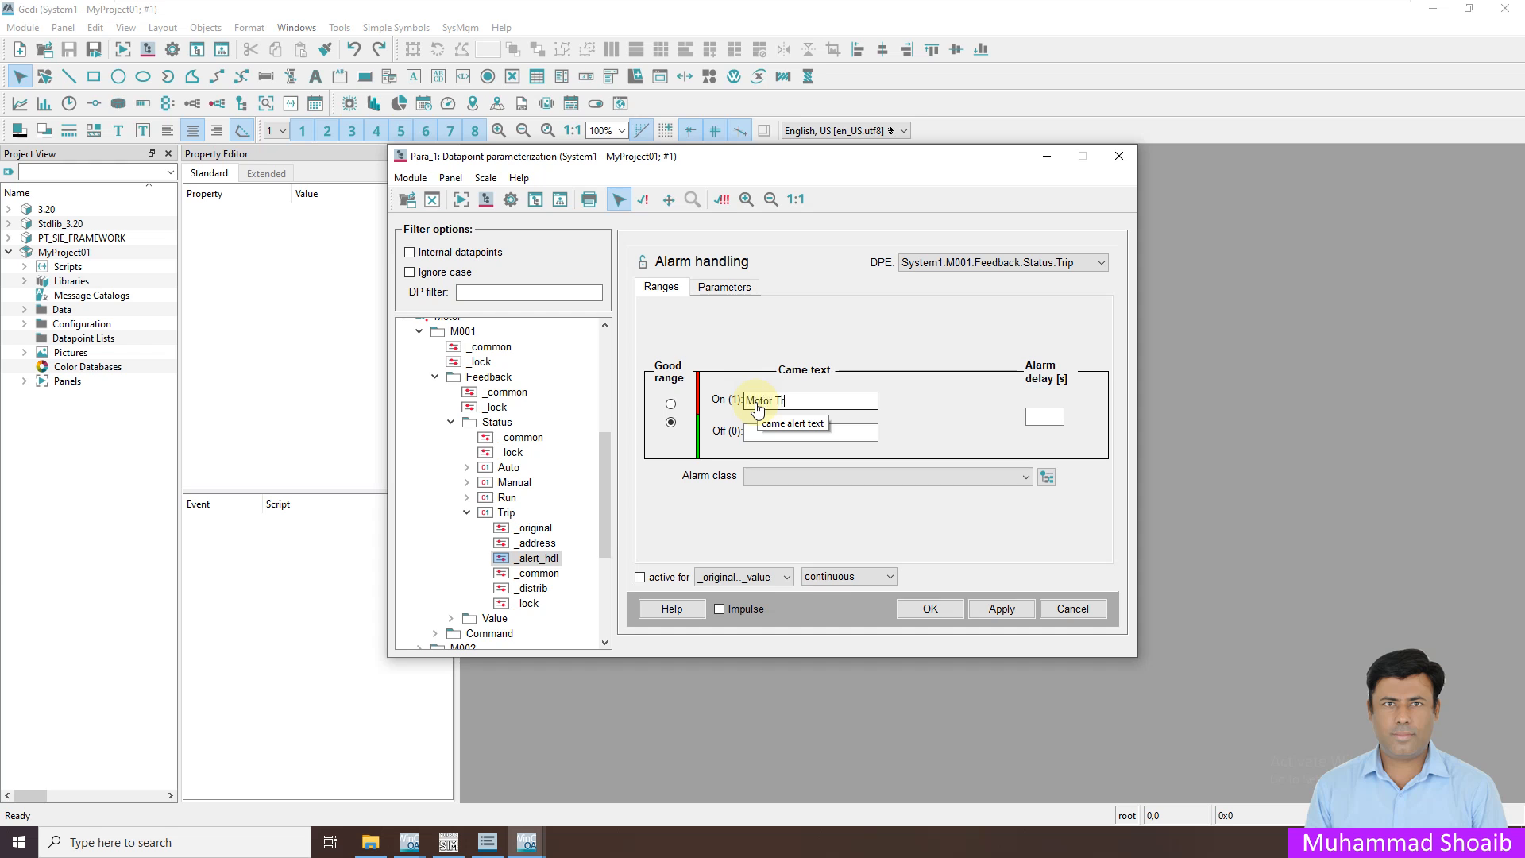
pyautogui.click(758, 431)
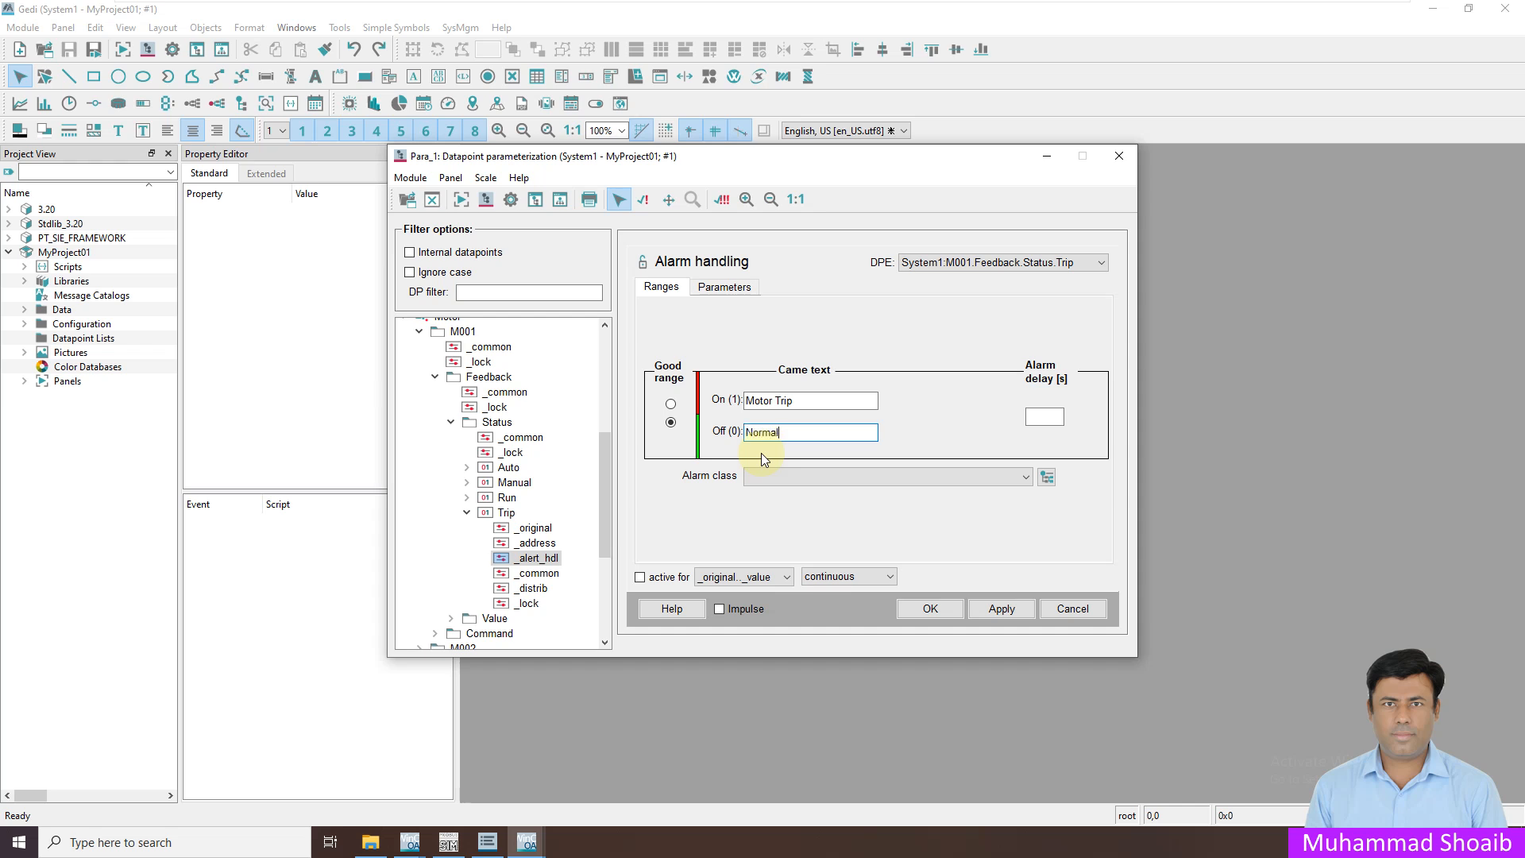
pyautogui.click(1050, 420)
pyautogui.click(845, 473)
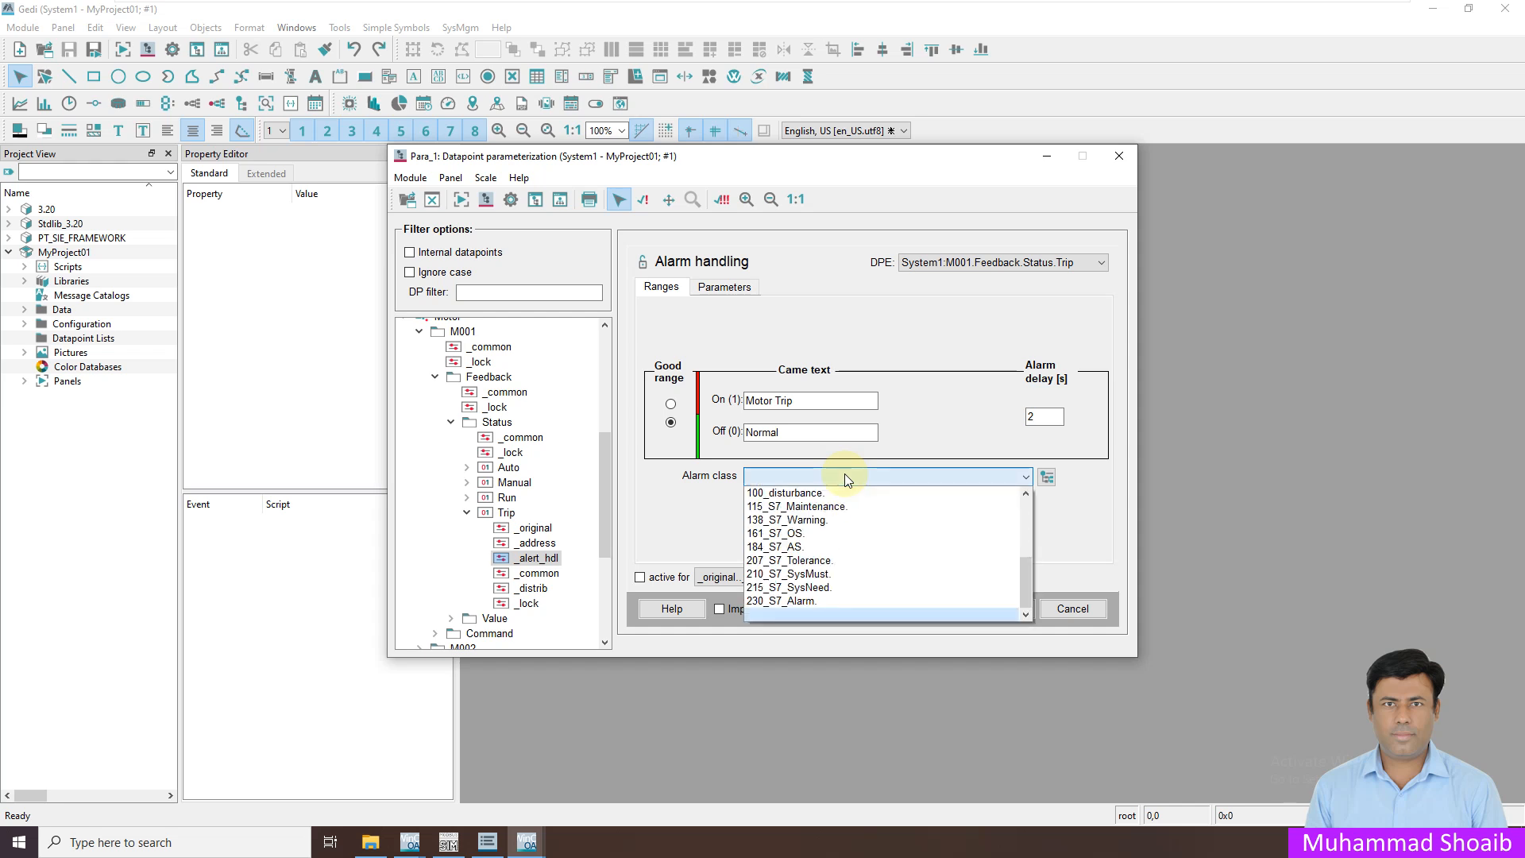
pyautogui.moveTo(1026, 588); pyautogui.dragTo(1045, 503)
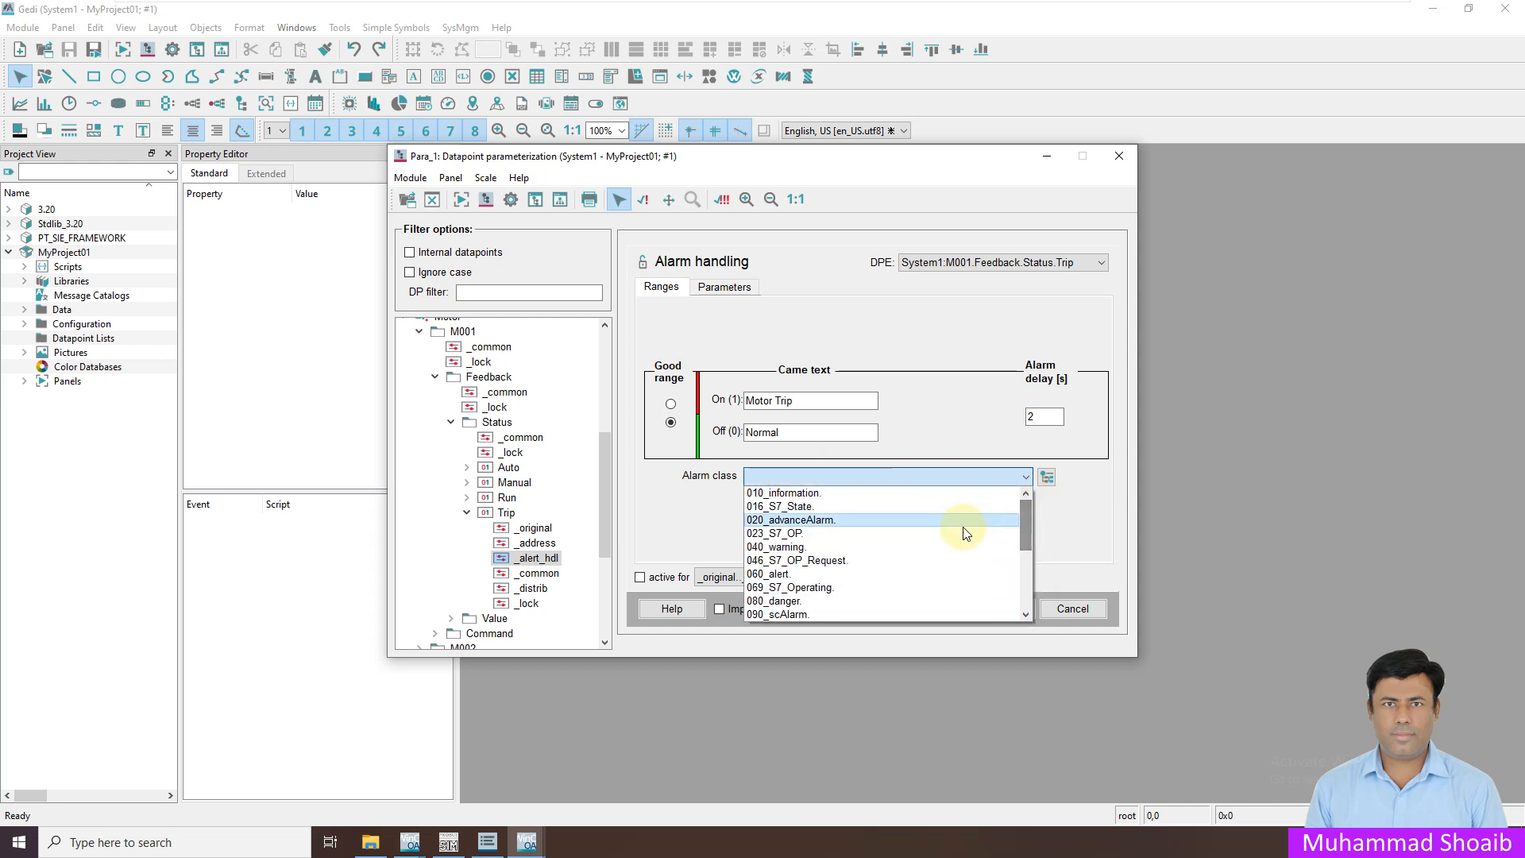
pyautogui.click(783, 575)
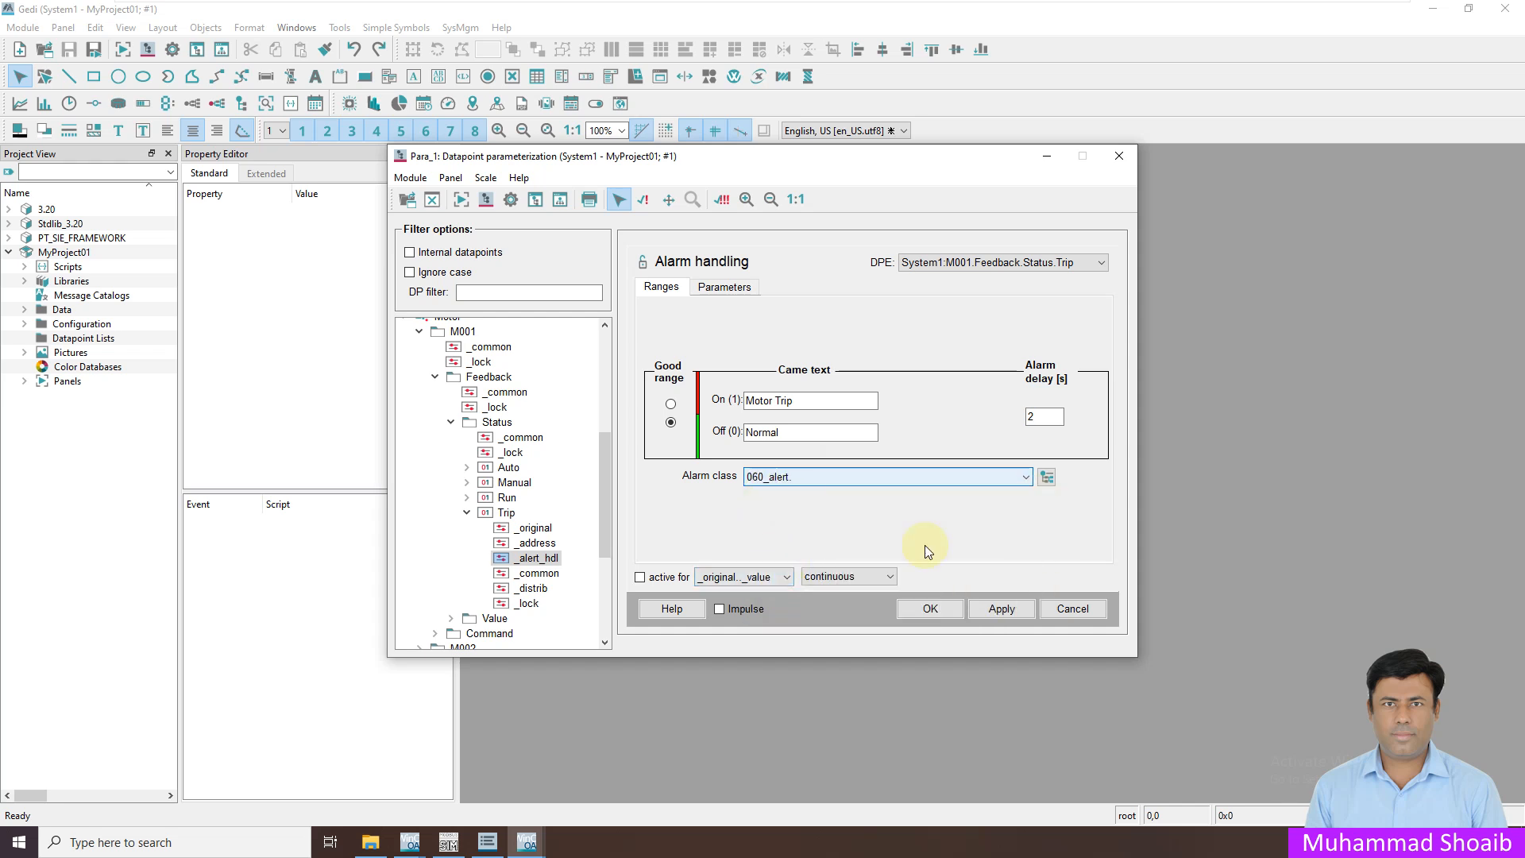
pyautogui.click(1008, 613)
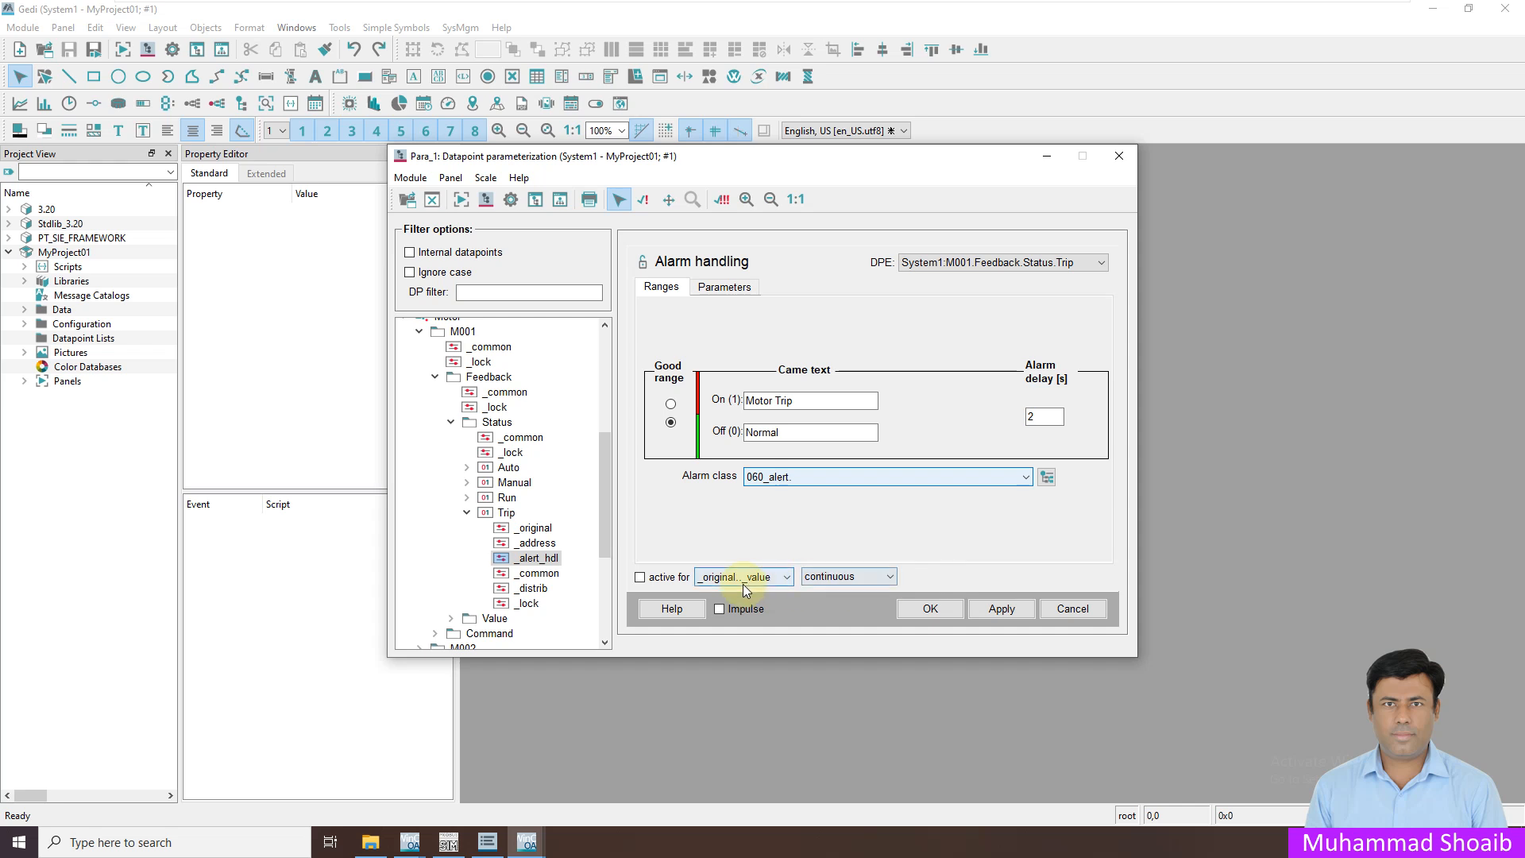
pyautogui.click(910, 611)
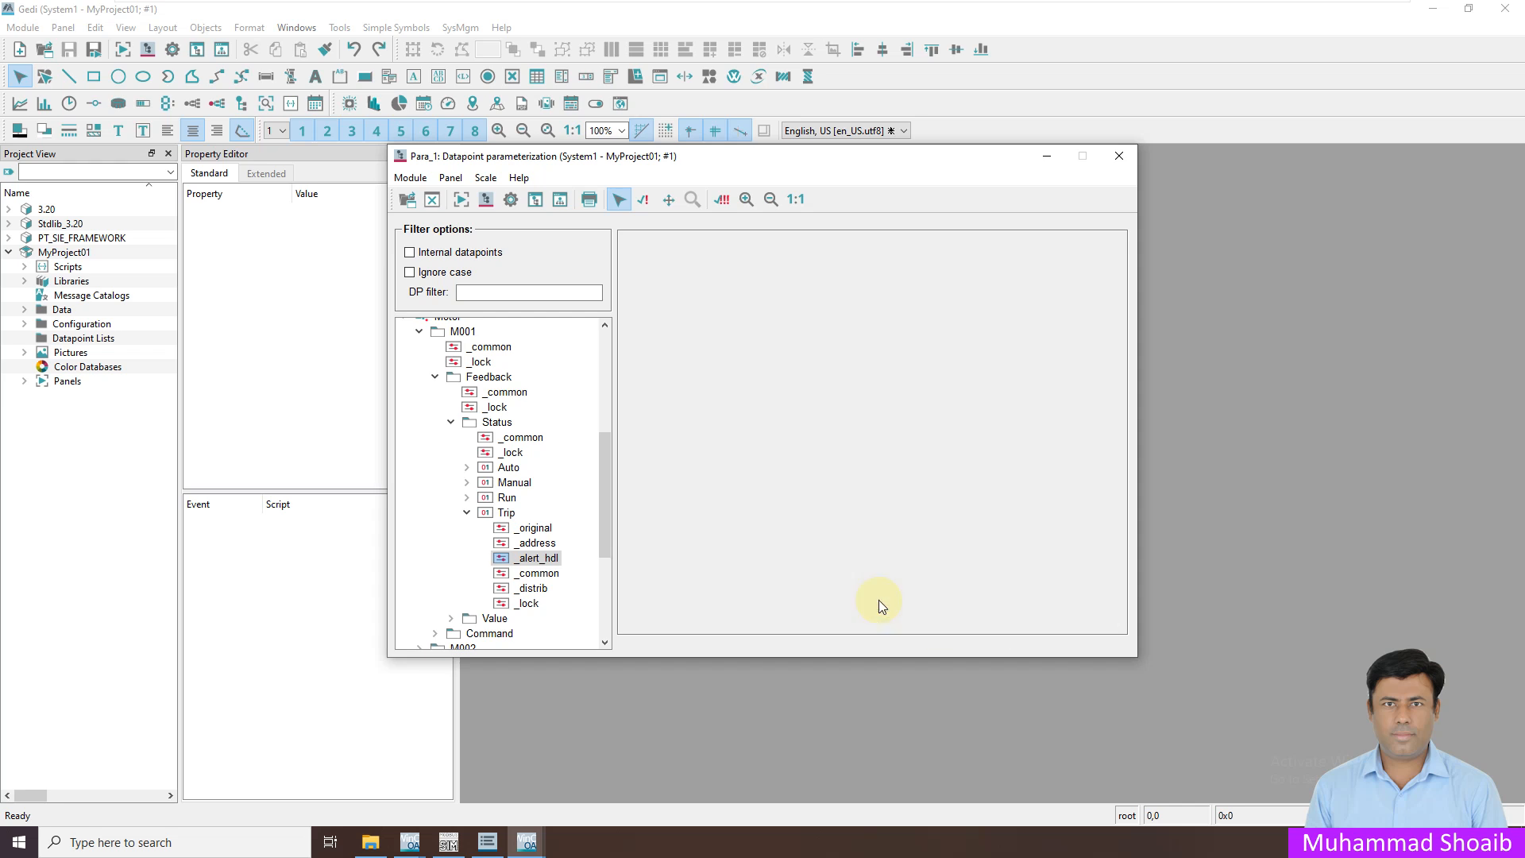
# Activate Trip's alarm handling and view its original value FALSE with alert text Normal
pyautogui.click(531, 563)
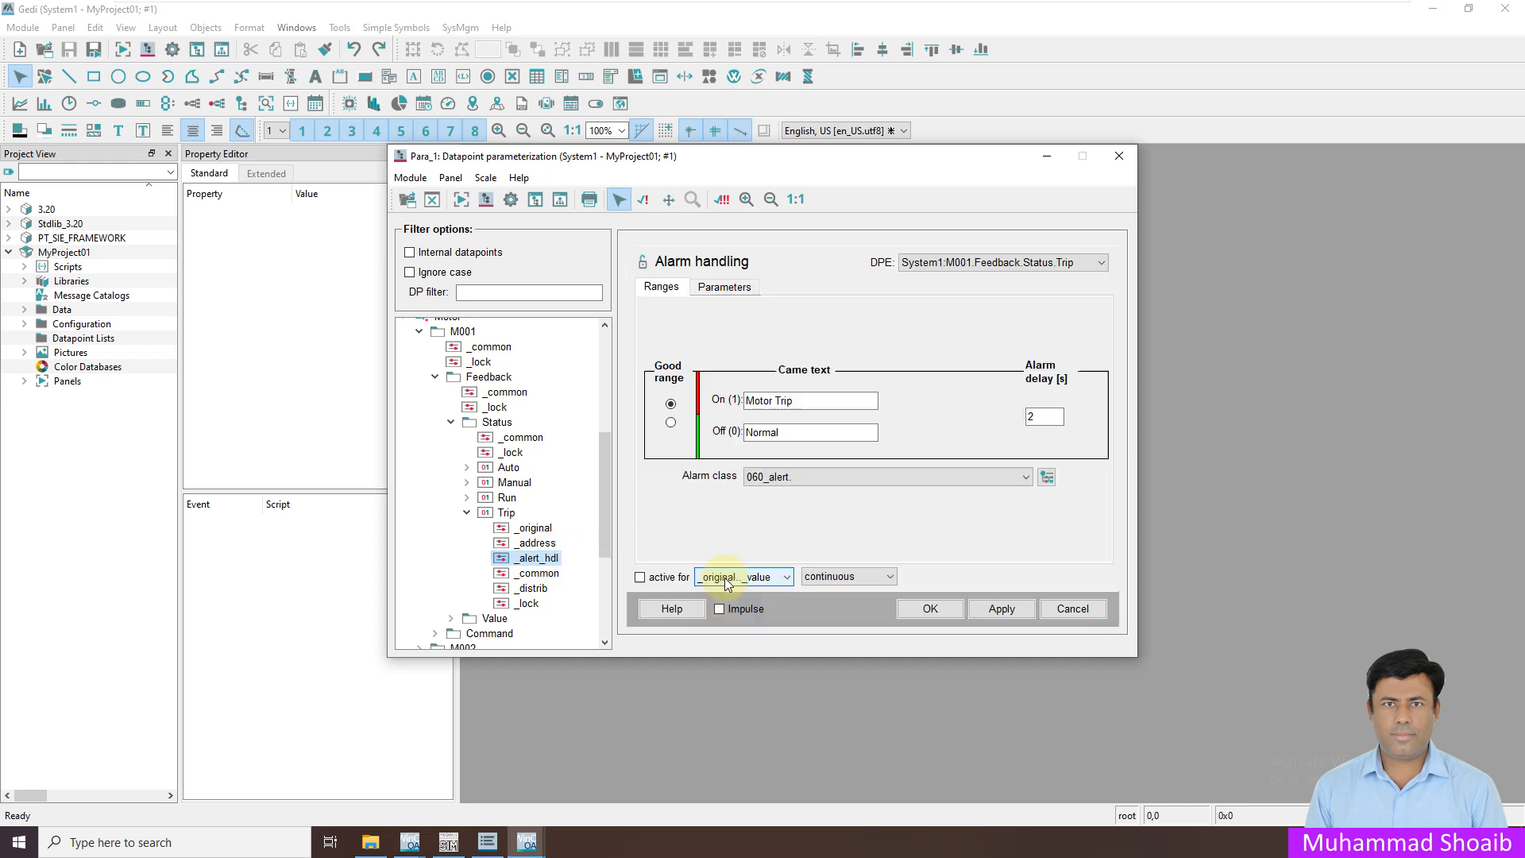
pyautogui.click(640, 579)
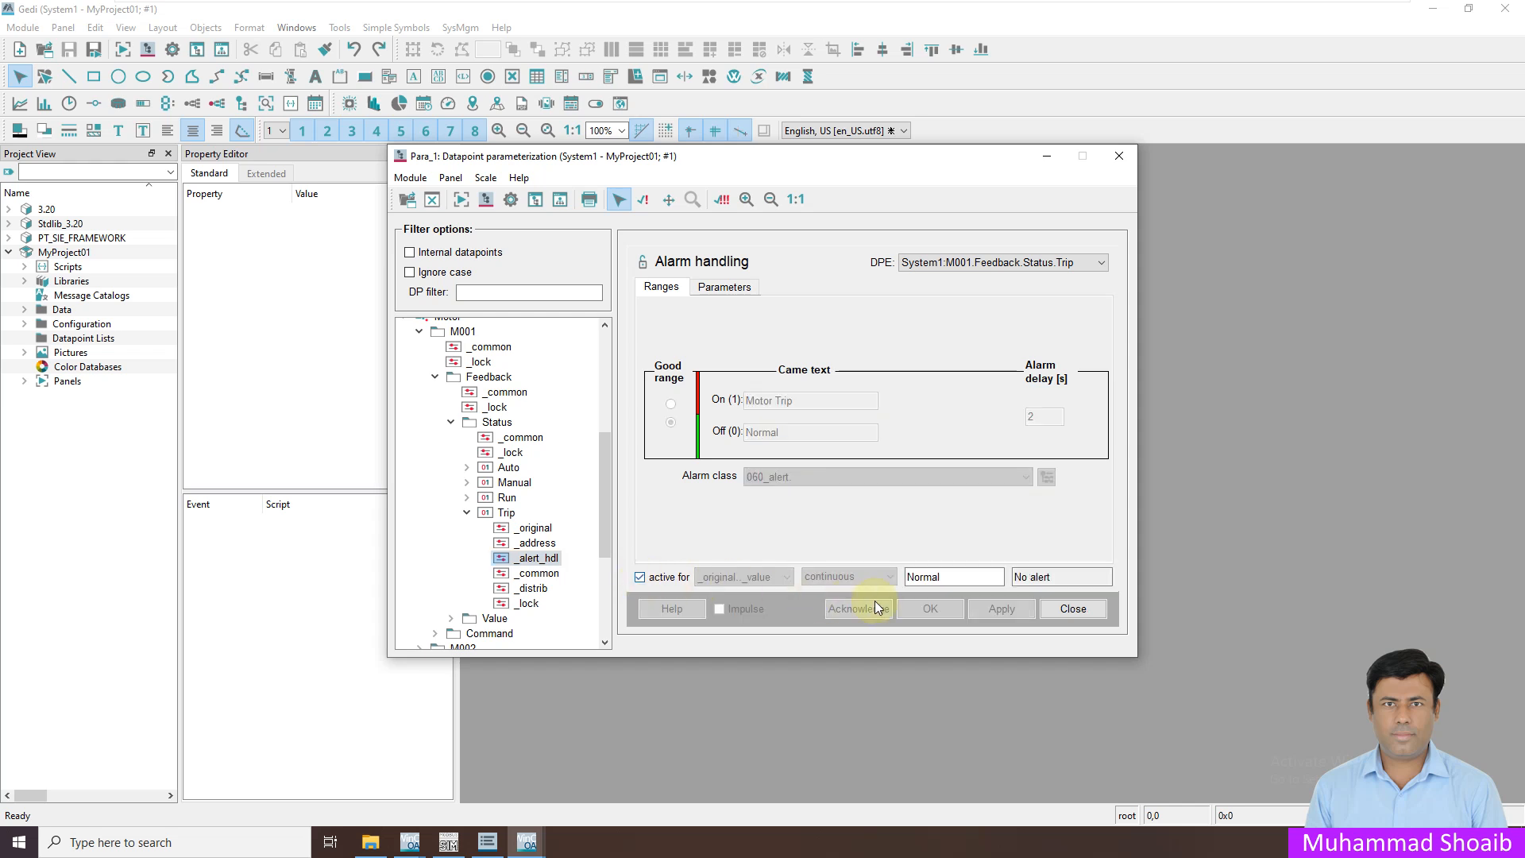
pyautogui.click(1072, 609)
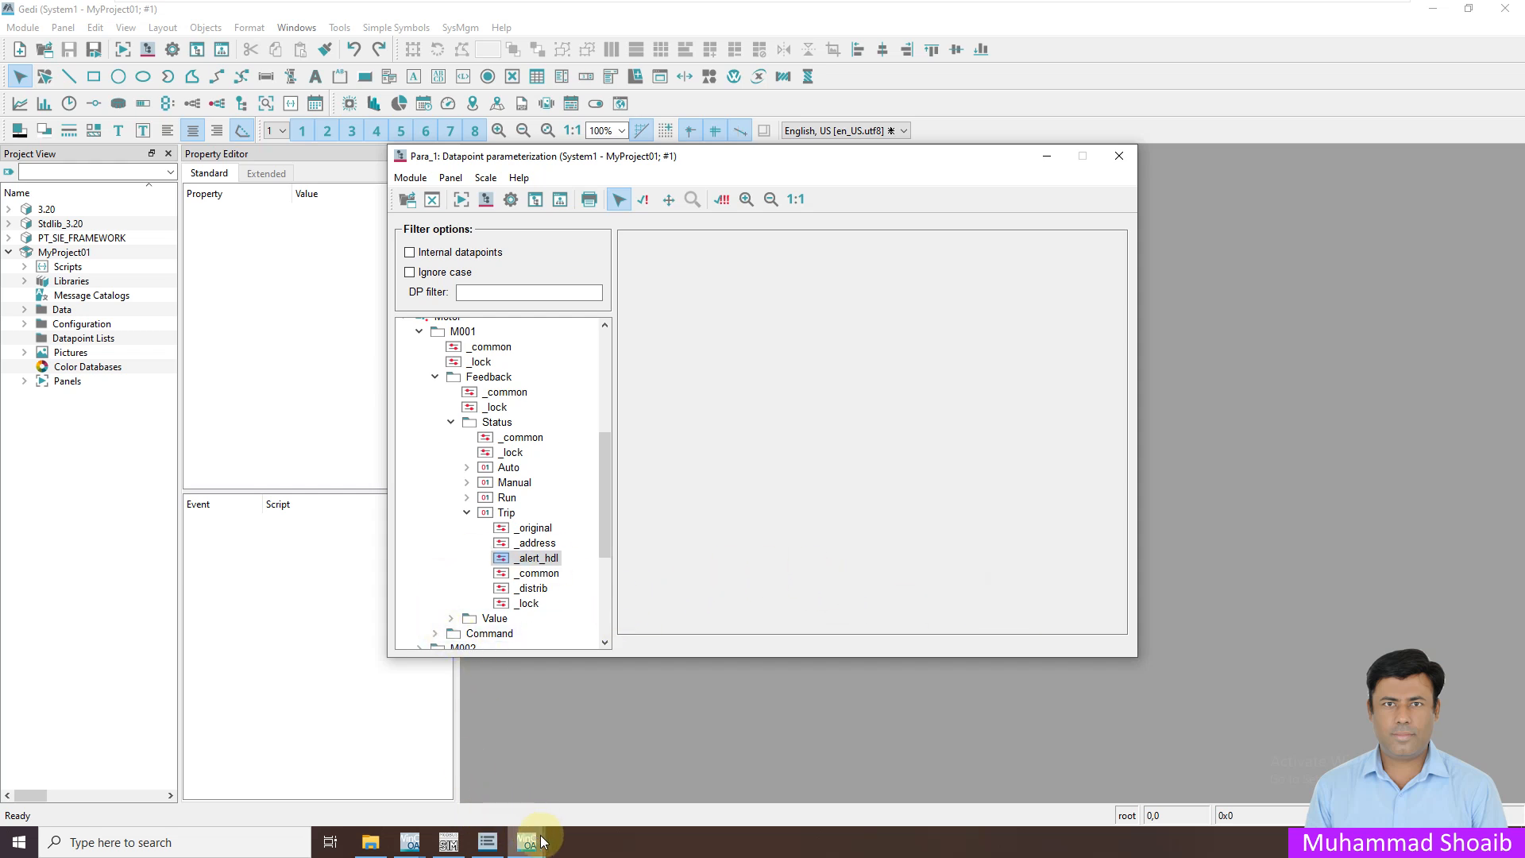
pyautogui.moveTo(532, 849)
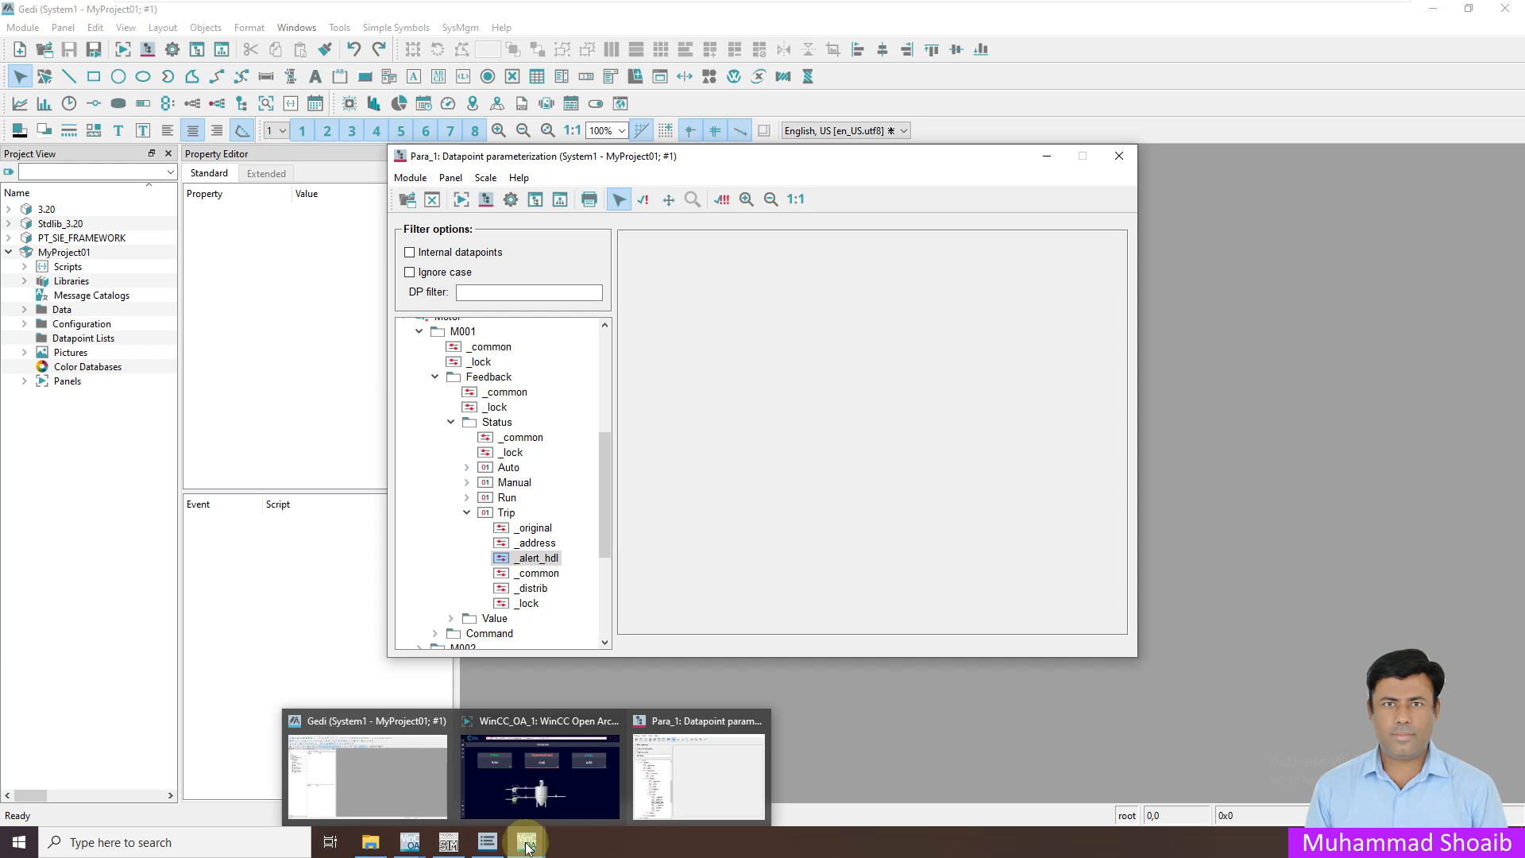
pyautogui.click(505, 518)
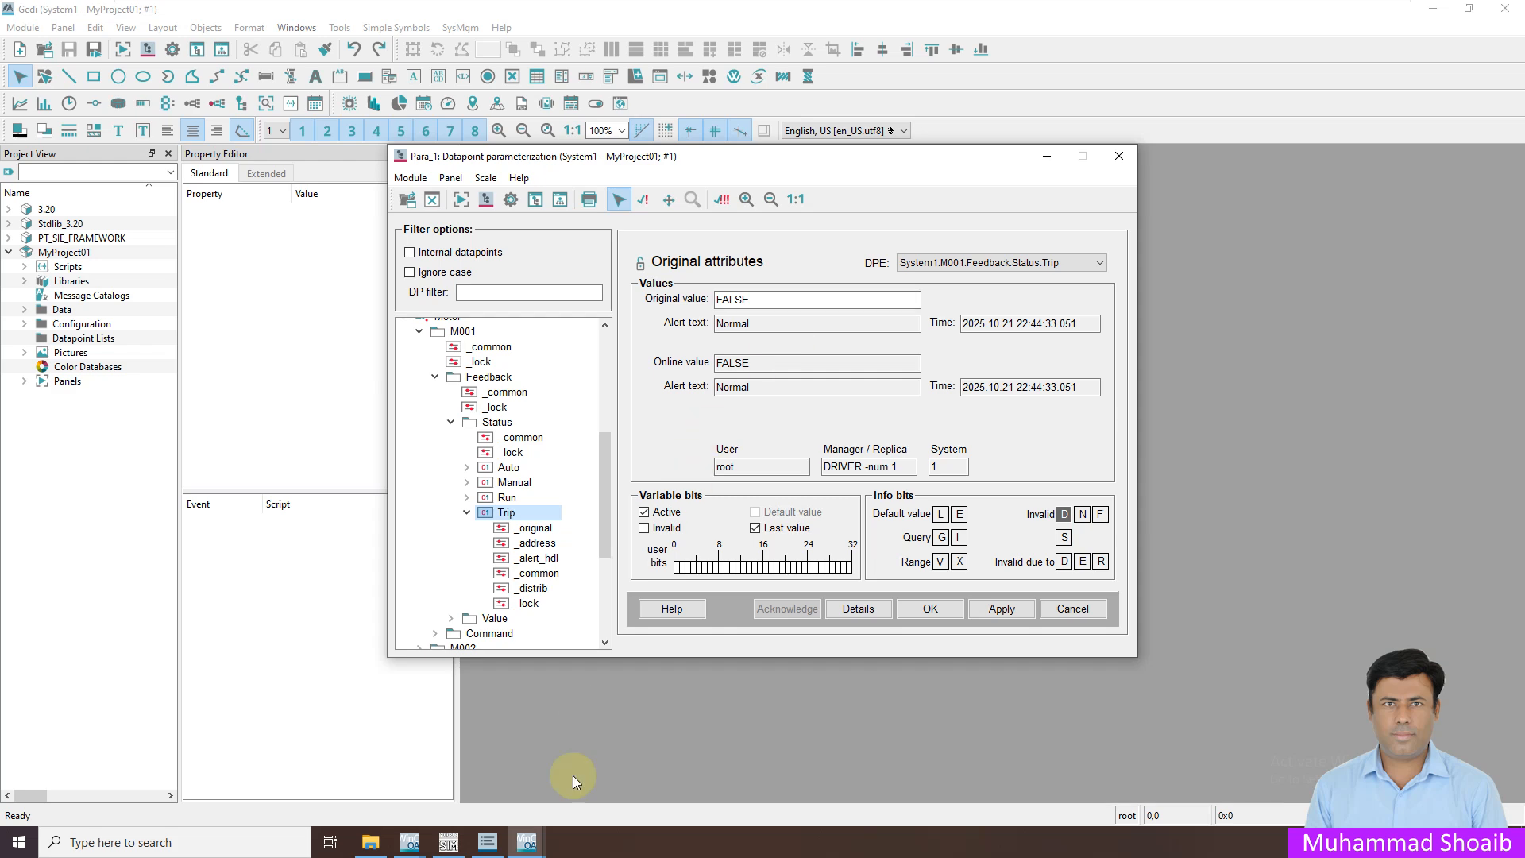
pyautogui.click(449, 847)
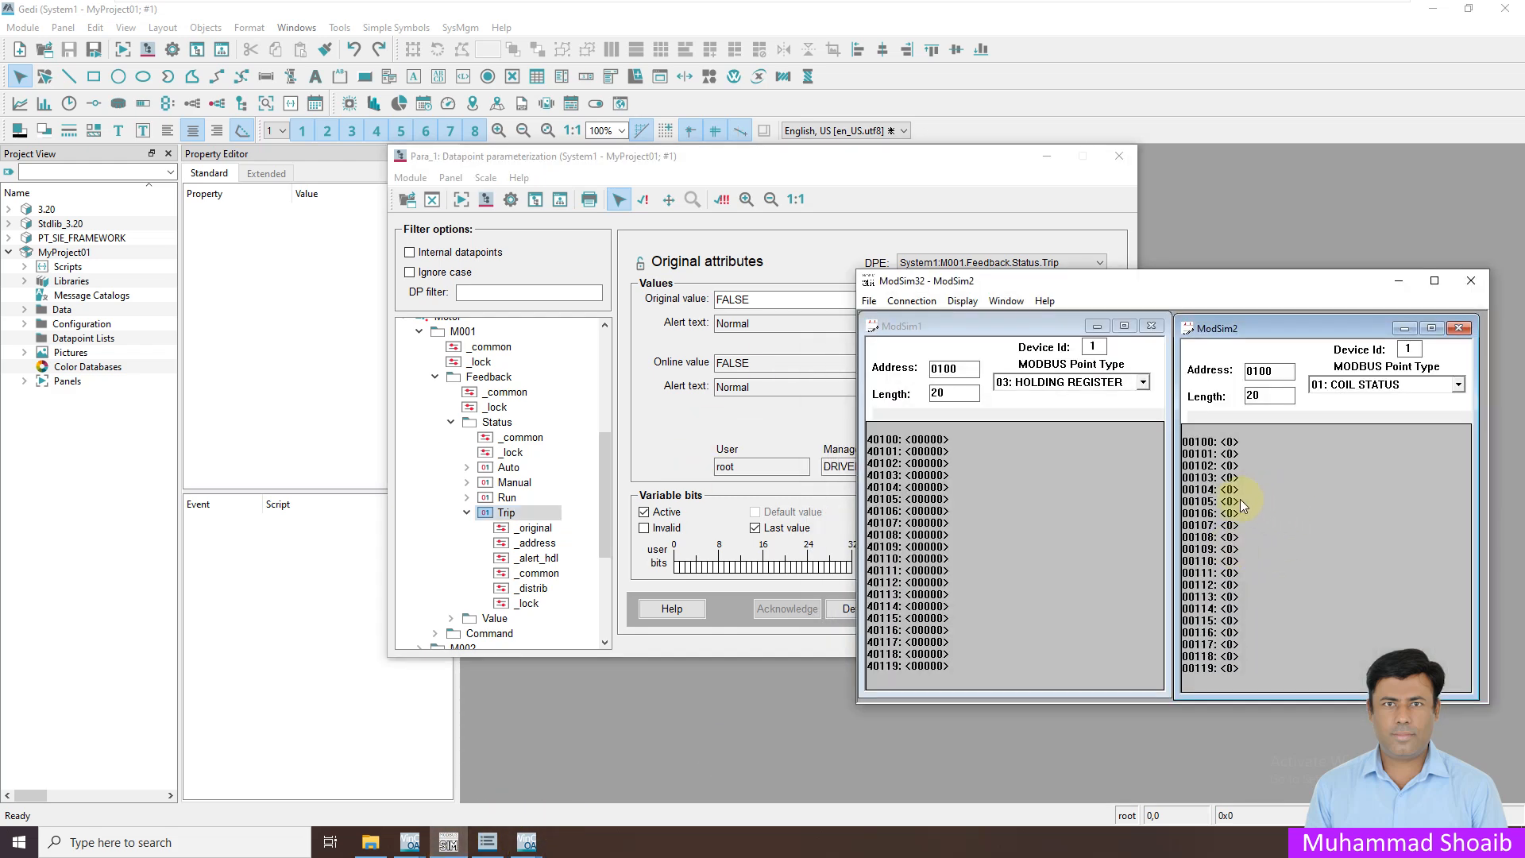
# Write On to coil 00105 so M001's Trip reads TRUE, then bring the runtime forward
pyautogui.doubleClick(1227, 508)
pyautogui.click(1192, 491)
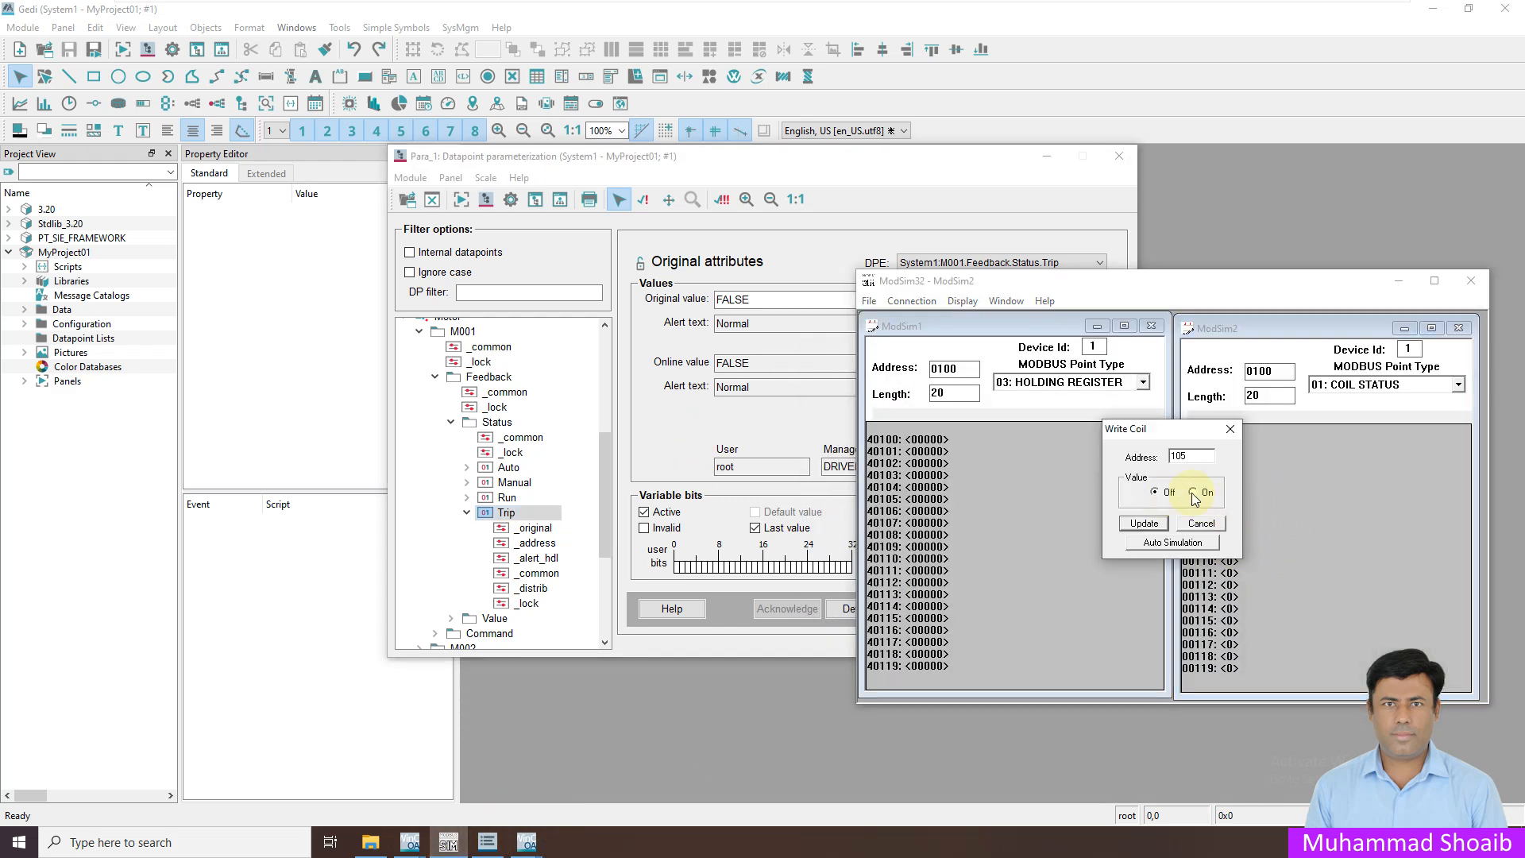
pyautogui.click(1144, 524)
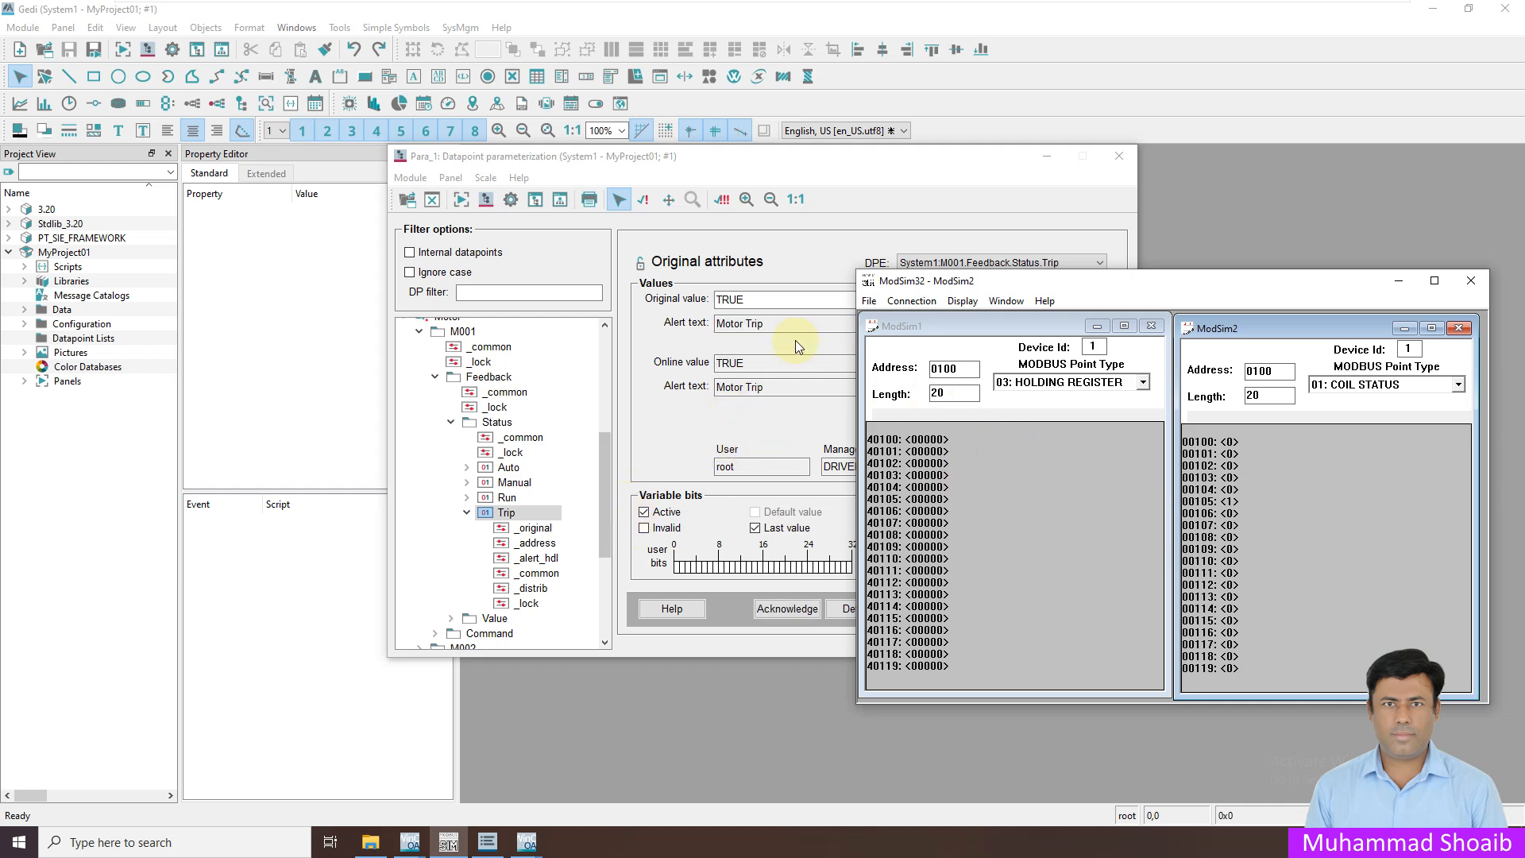
pyautogui.click(1398, 281)
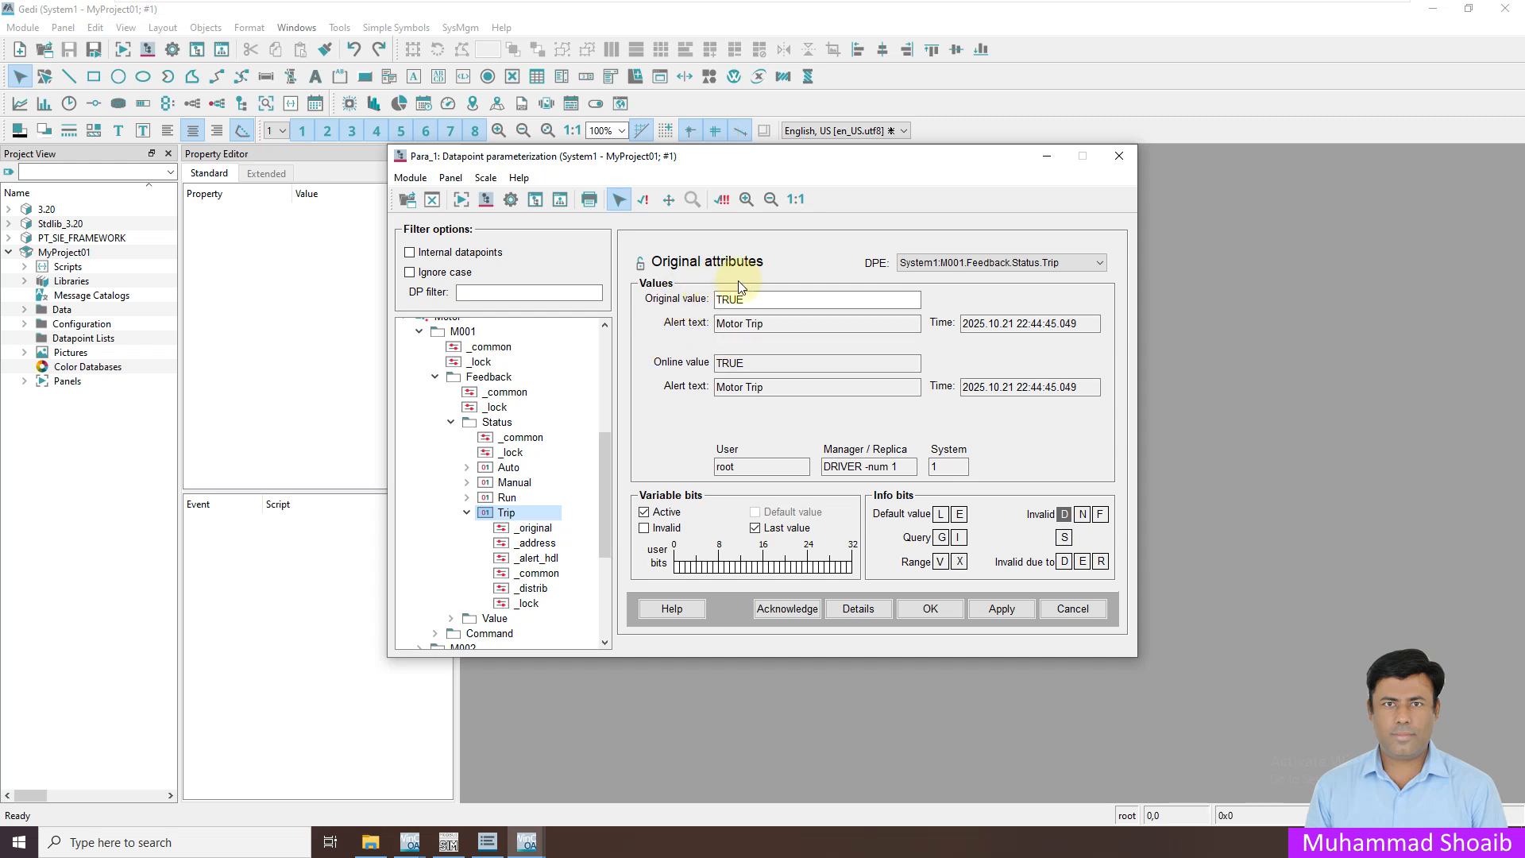
pyautogui.click(527, 842)
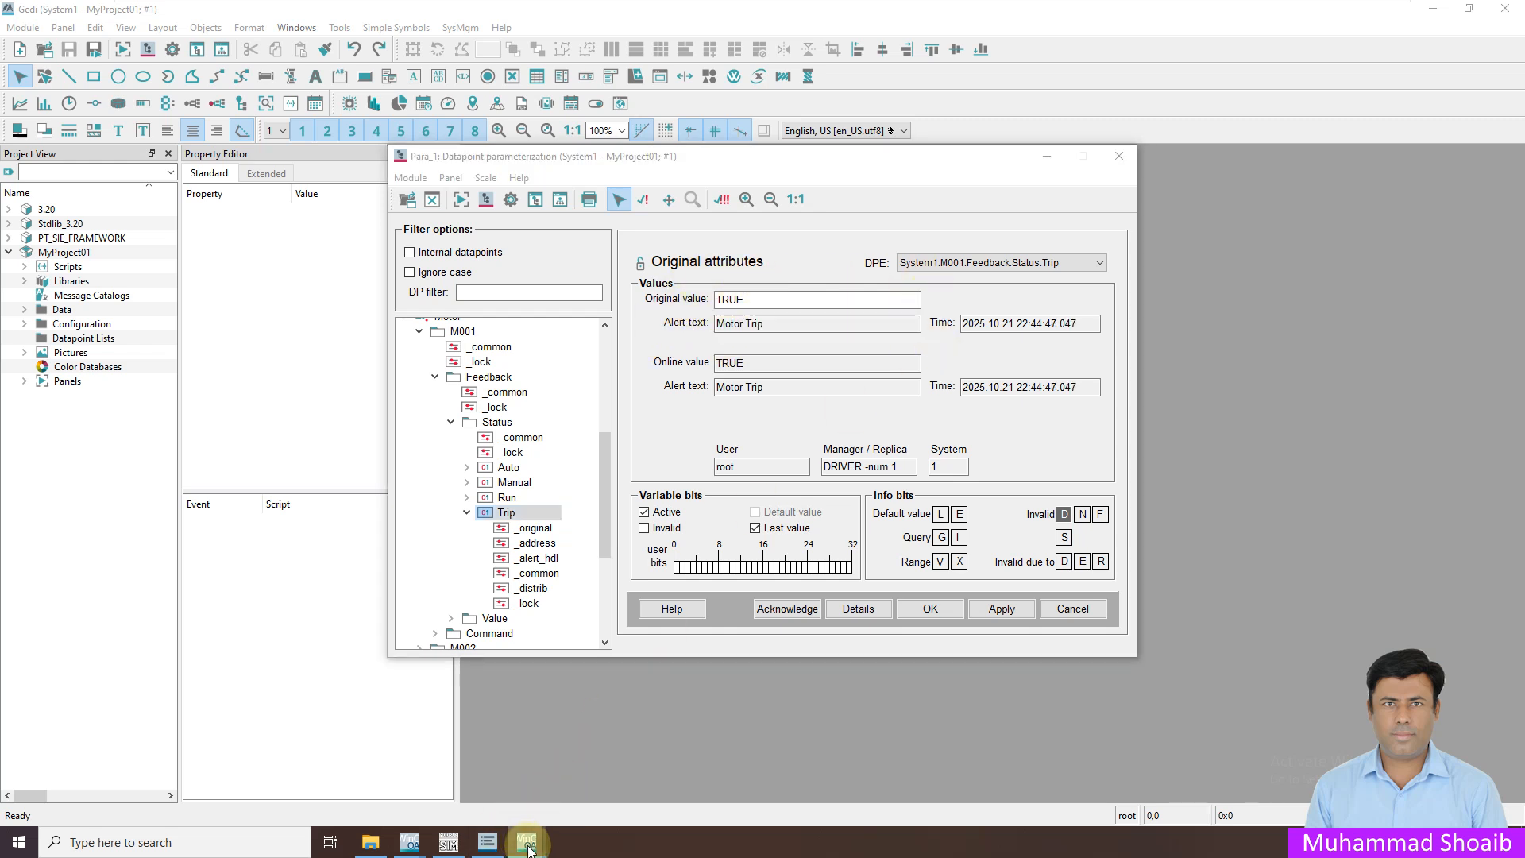
pyautogui.click(548, 799)
# Check the runtime Alarms page with M001 Motor Trip active, return to Overview, then switch to Gedi
pyautogui.click(20, 152)
pyautogui.click(20, 113)
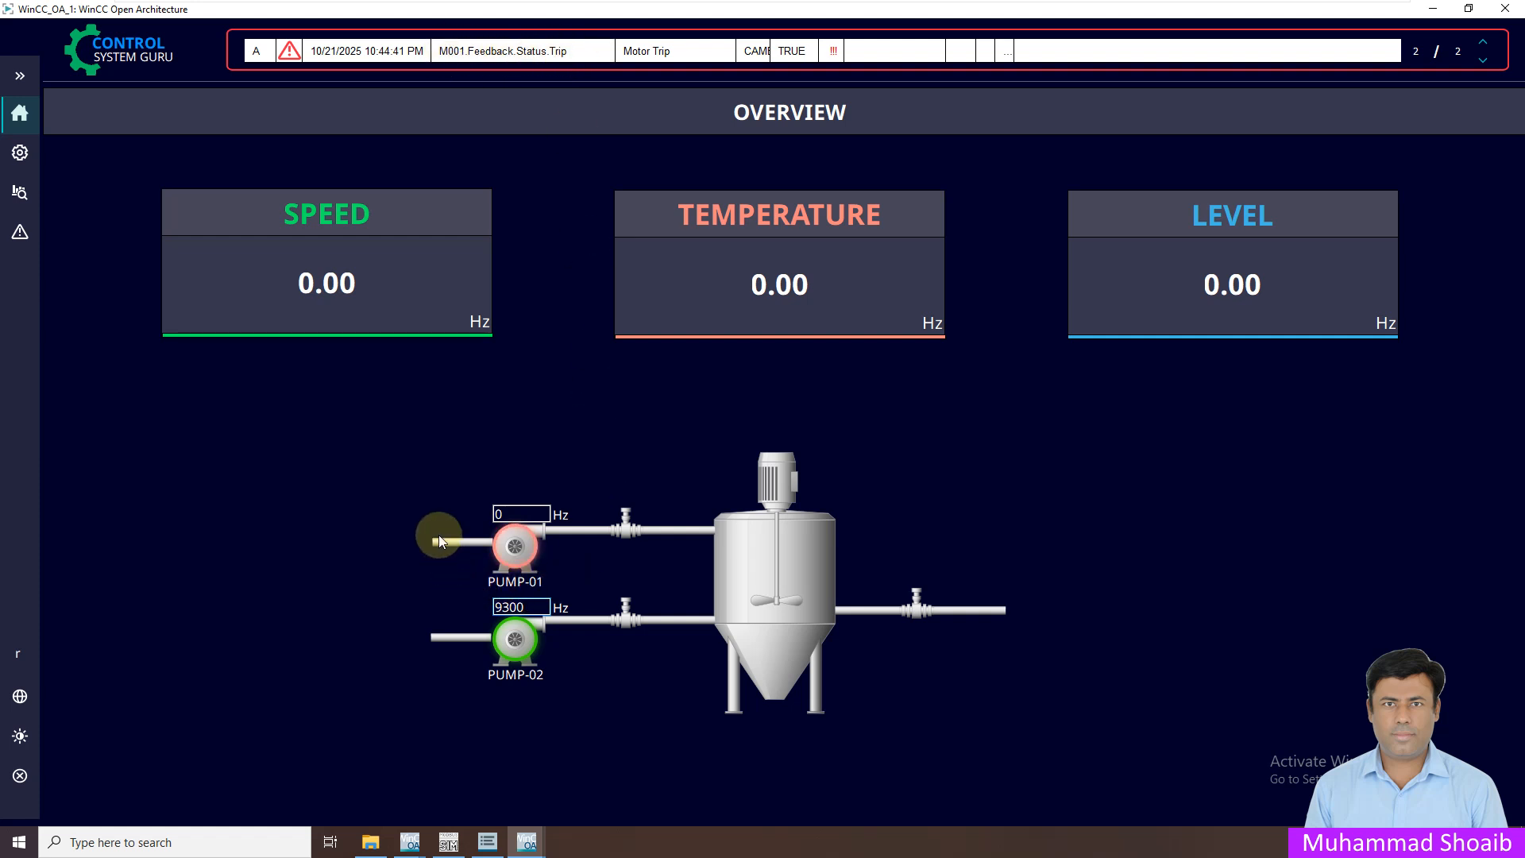
pyautogui.click(20, 232)
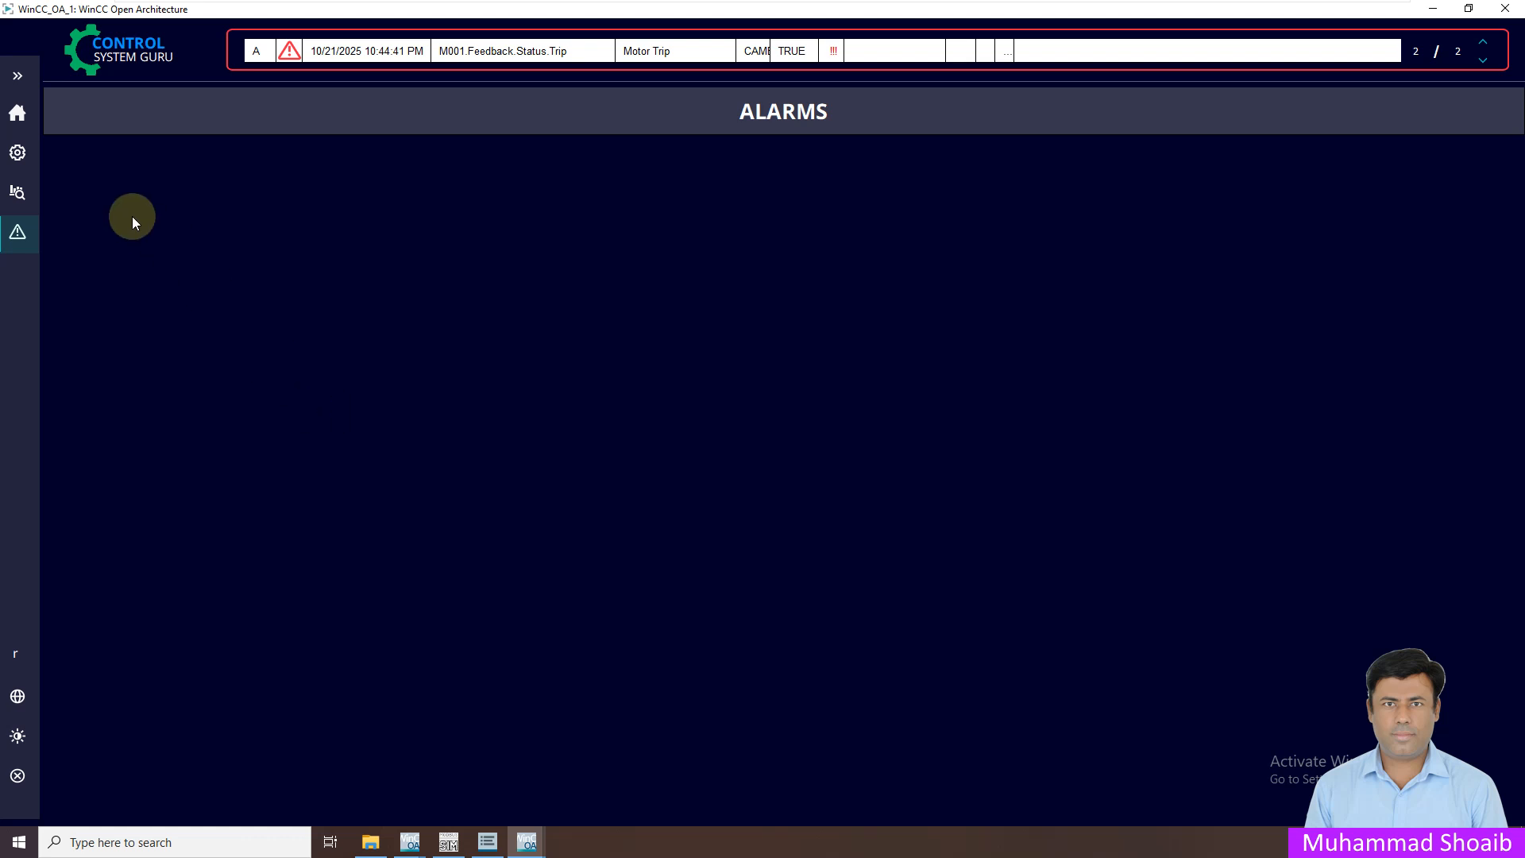
pyautogui.click(18, 115)
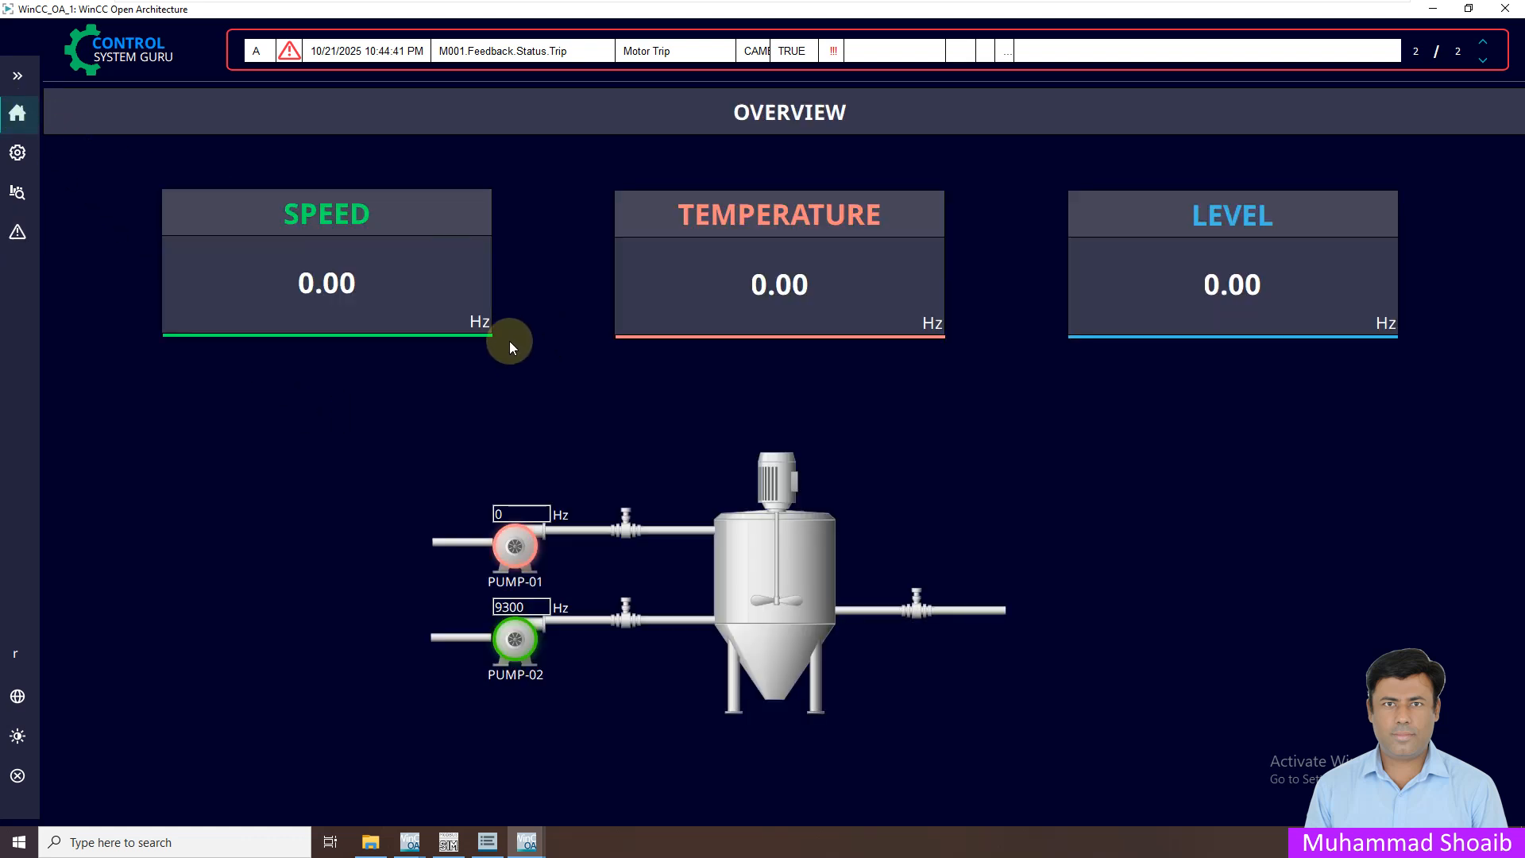
pyautogui.moveTo(527, 842)
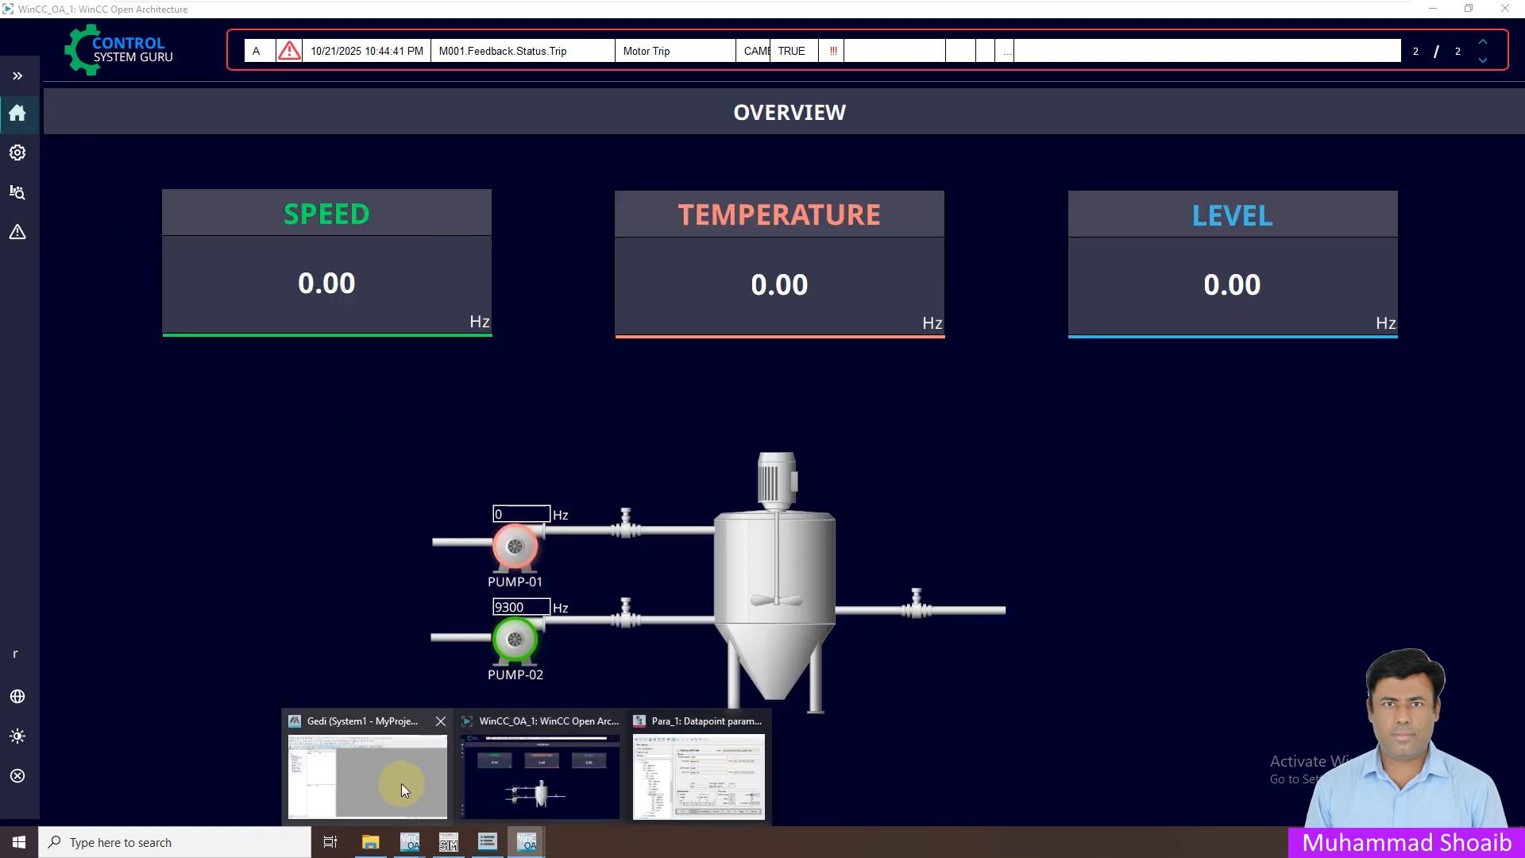
pyautogui.click(401, 783)
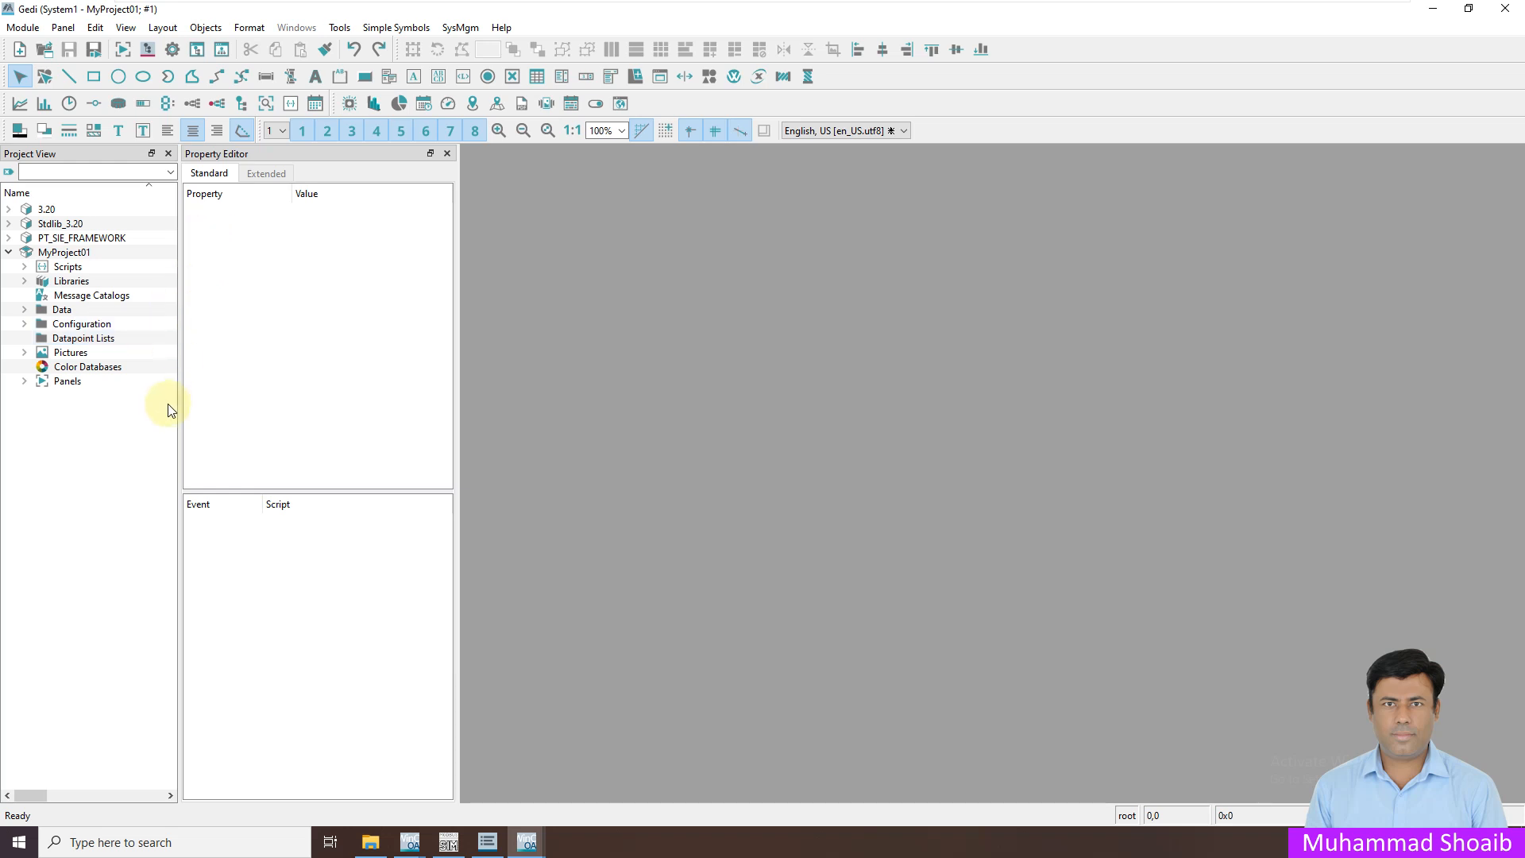
# Create a new Ref folder under Panels and open it in the file manager
pyautogui.click(25, 381)
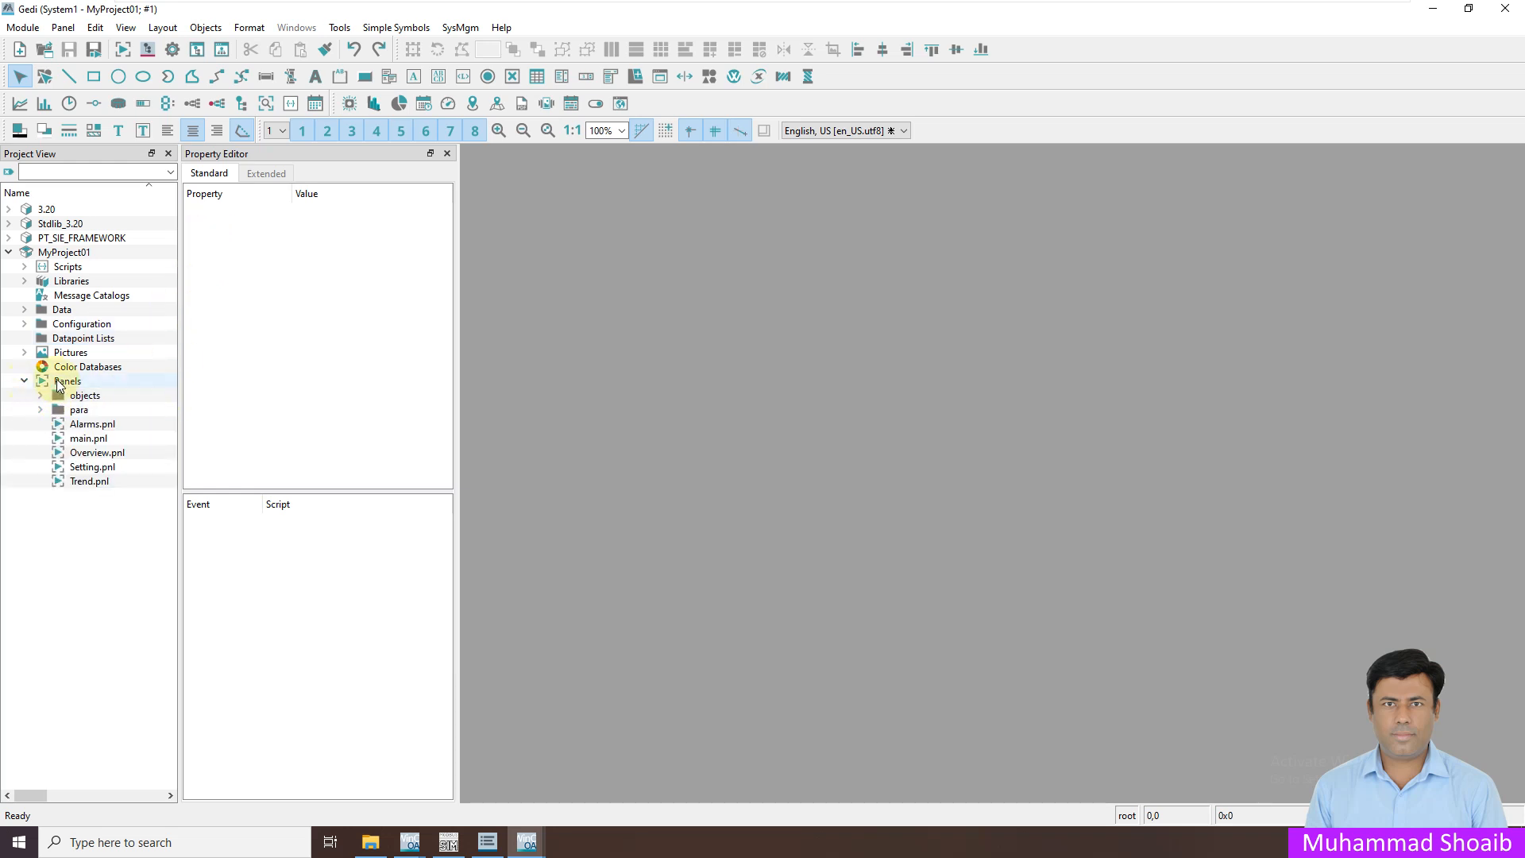
pyautogui.rightClick(56, 385)
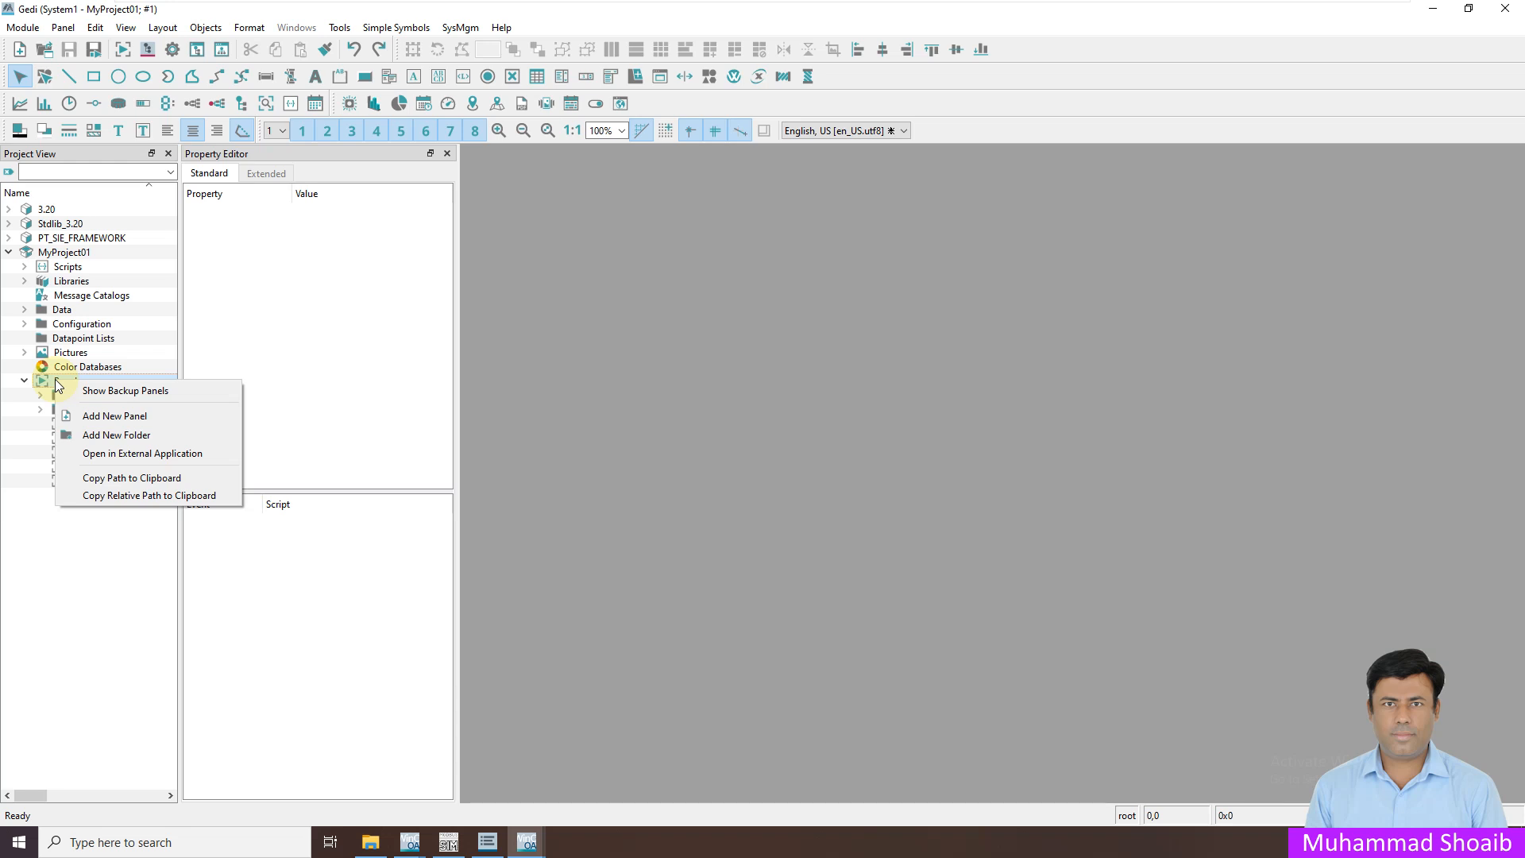
pyautogui.click(114, 435)
pyautogui.write('Ref')
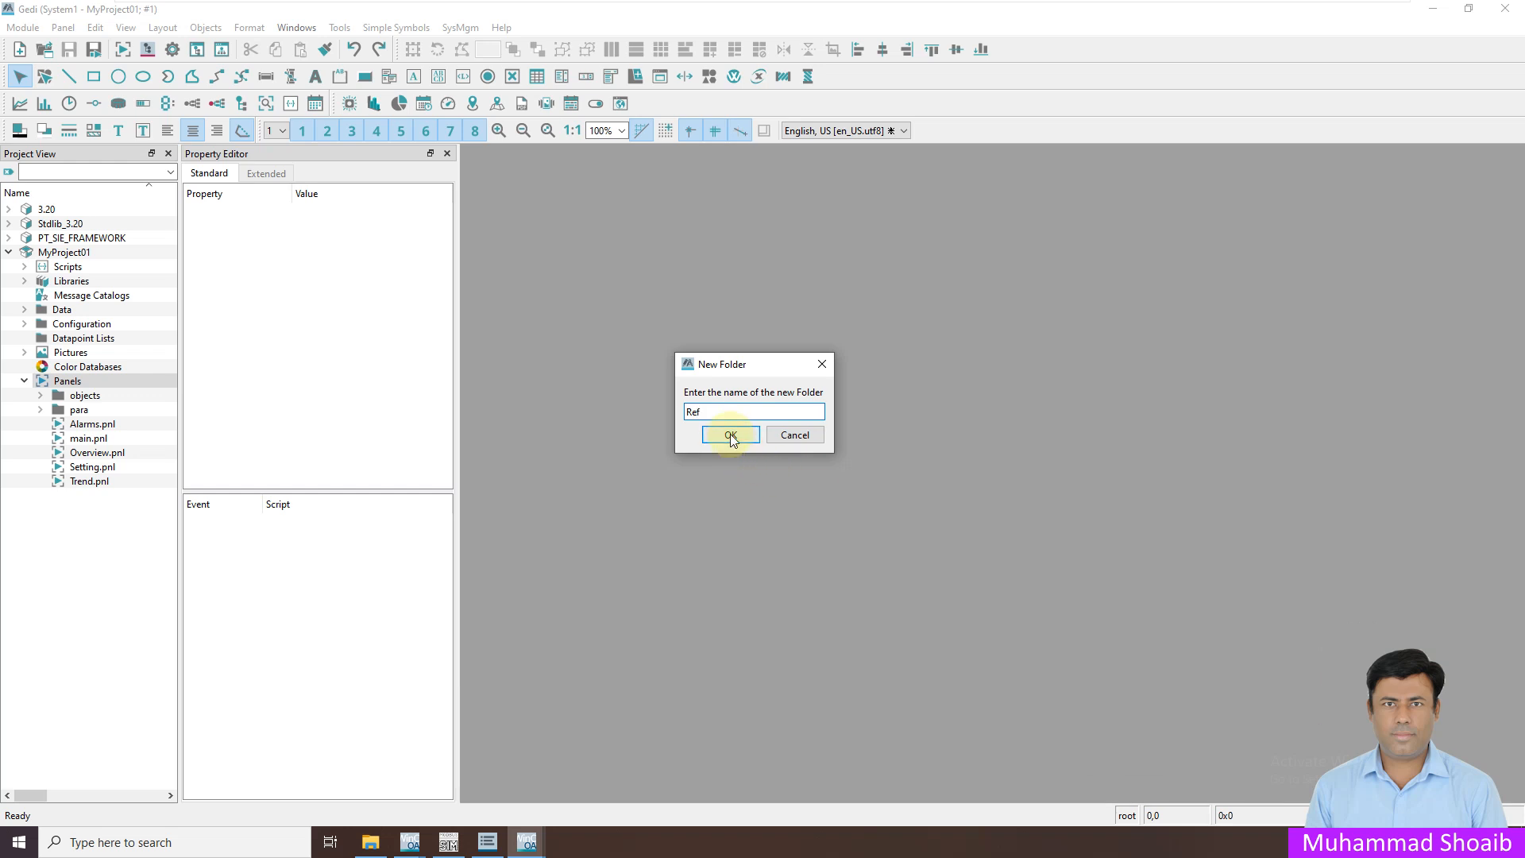
pyautogui.click(731, 437)
pyautogui.click(78, 427)
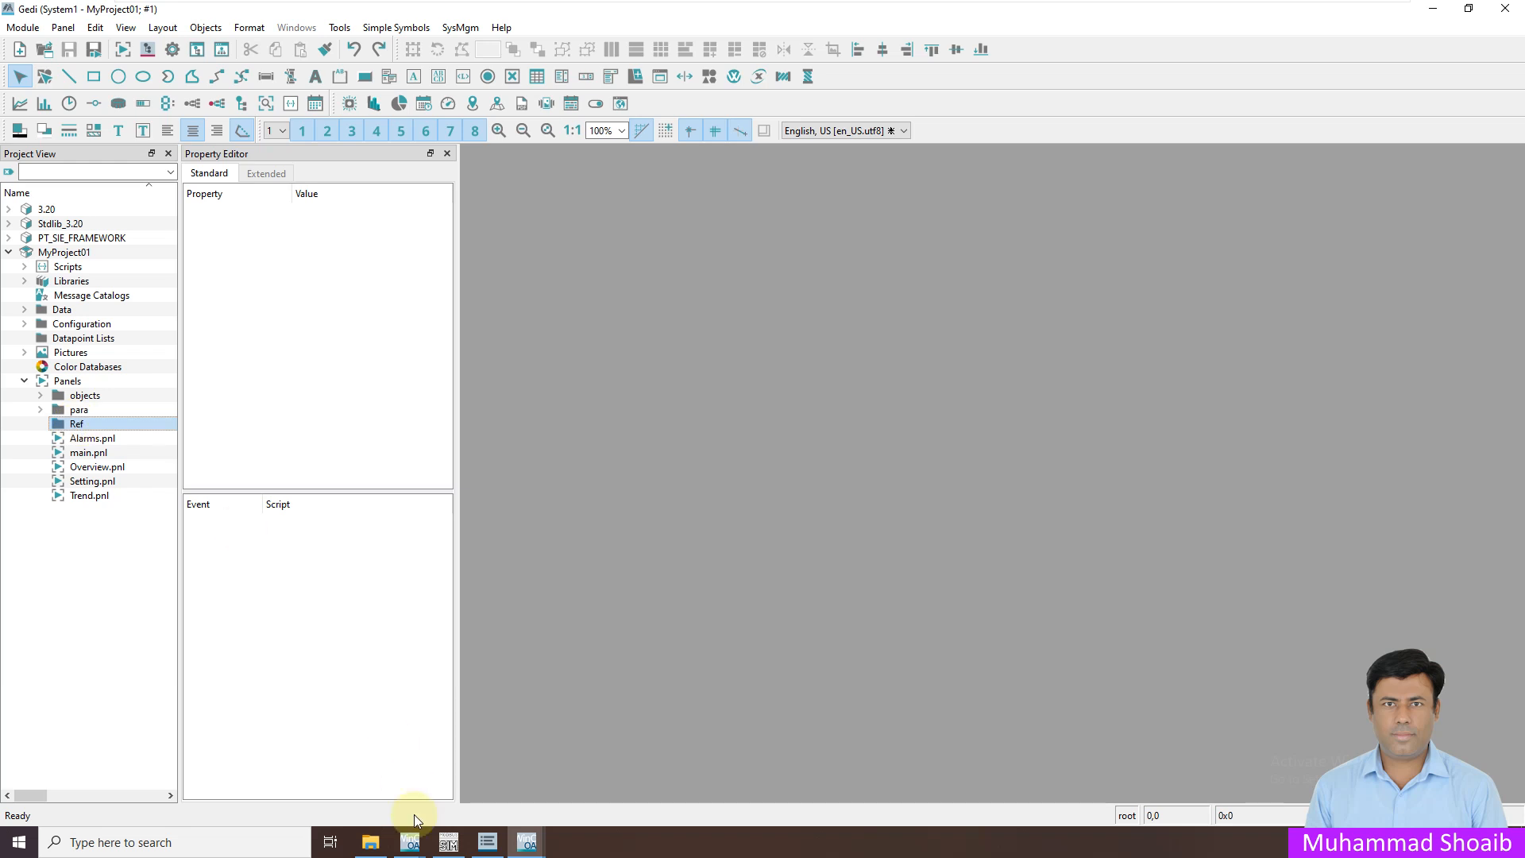
pyautogui.rightClick(77, 430)
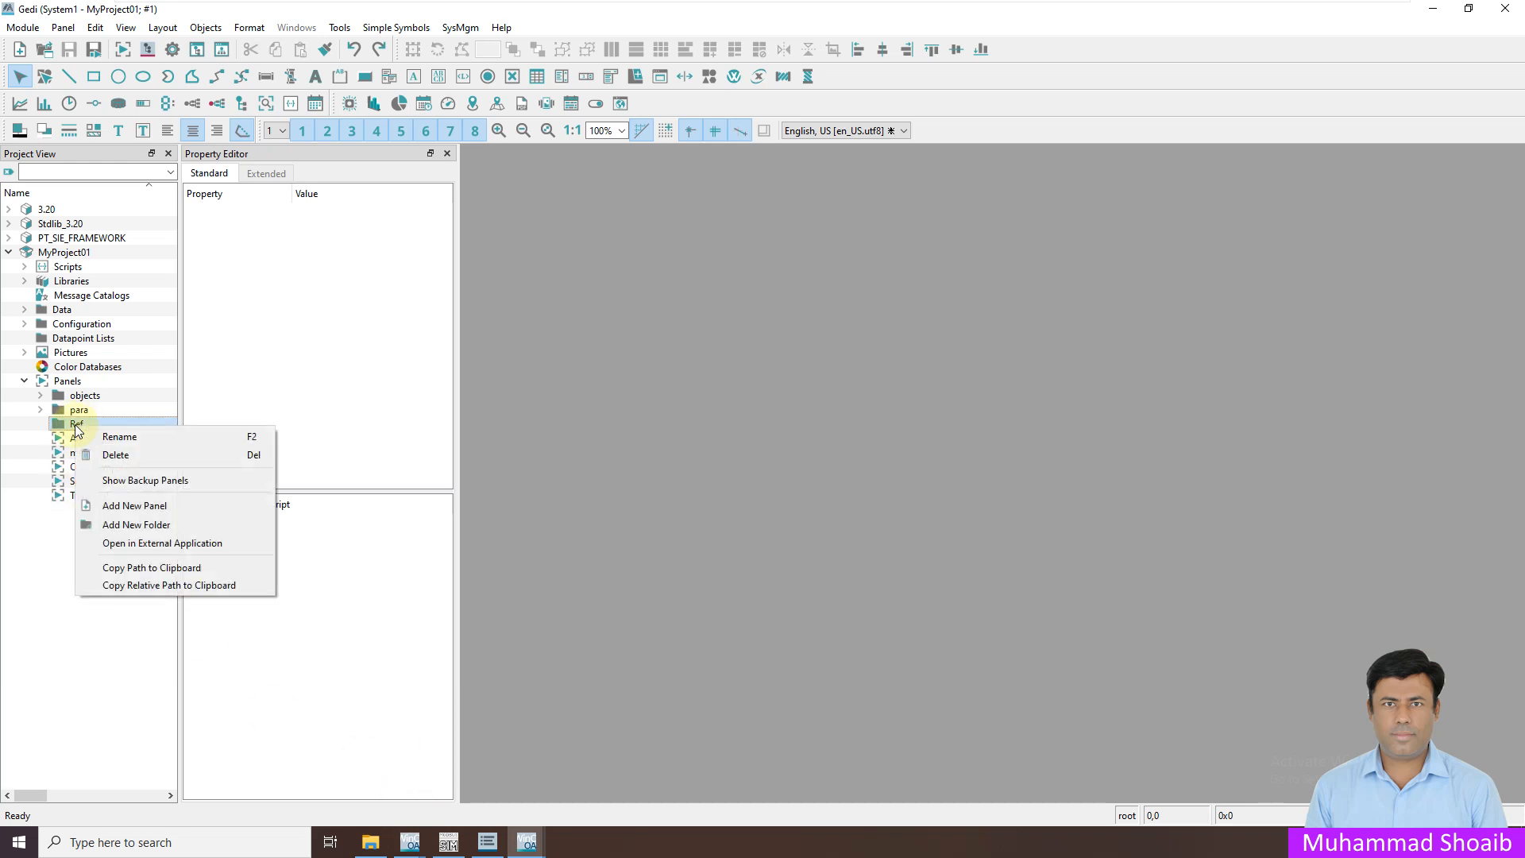
pyautogui.click(168, 545)
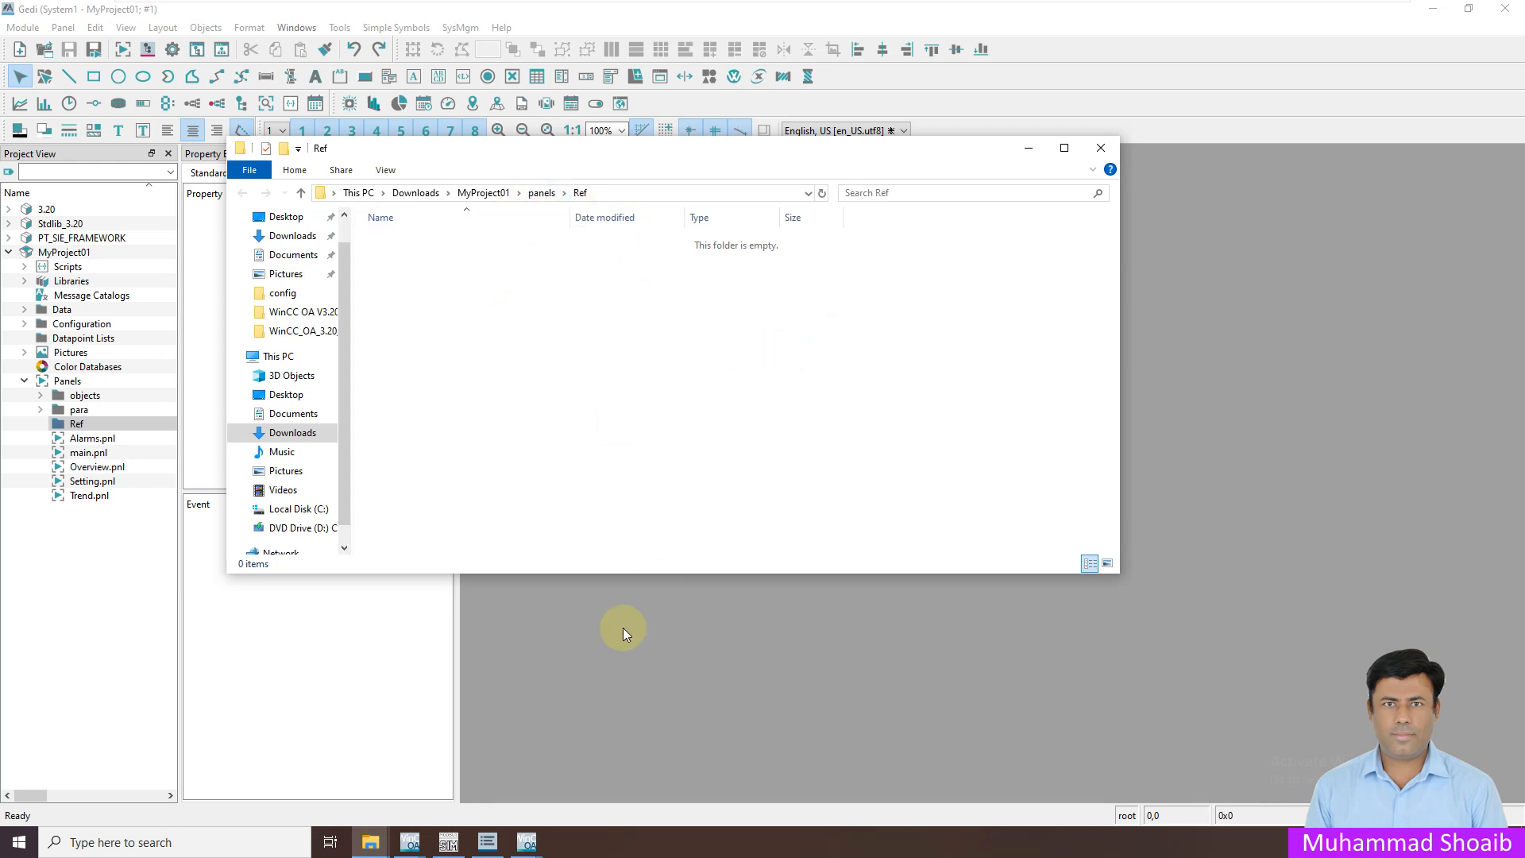
# Copy aes_ref.pnl and aes_ref.pnl.bak from the example project's panels/ref folder
pyautogui.moveTo(370, 841)
pyautogui.click(274, 804)
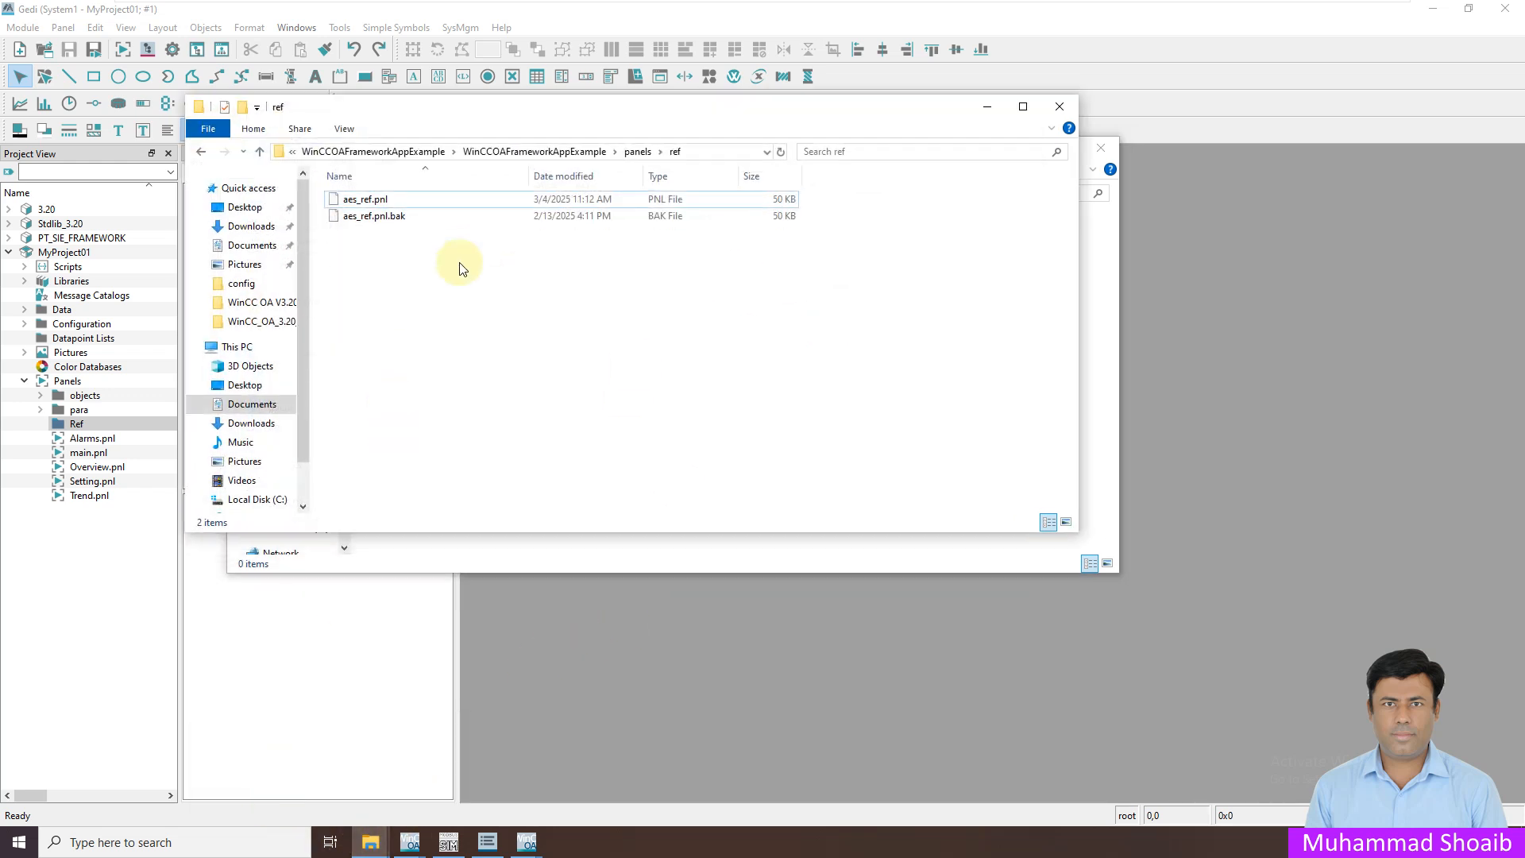
pyautogui.moveTo(522, 135); pyautogui.dragTo(685, 360)
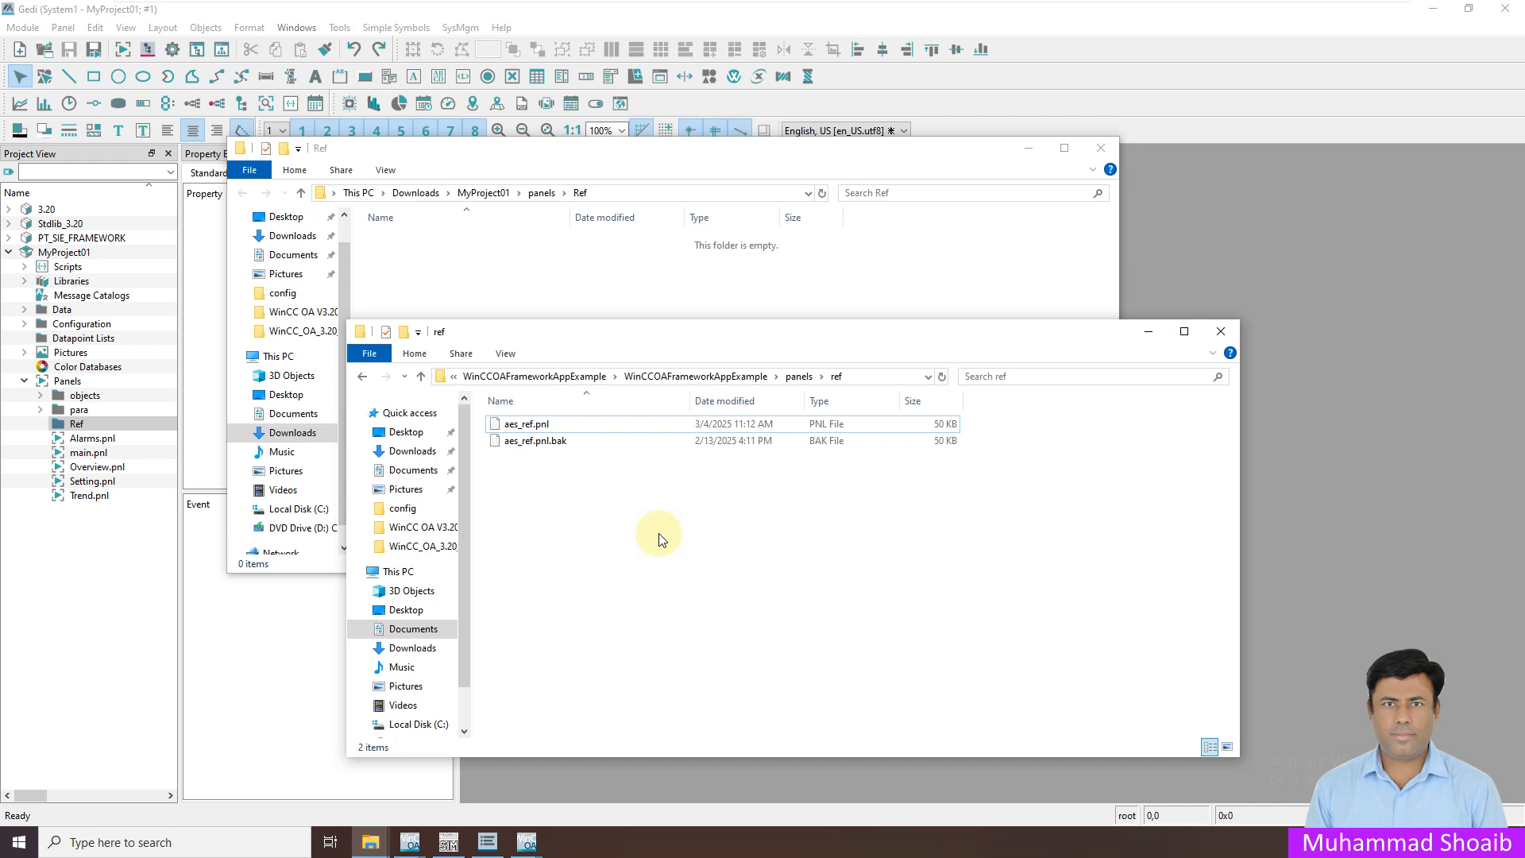
pyautogui.moveTo(583, 475); pyautogui.dragTo(495, 423)
pyautogui.rightClick(502, 427)
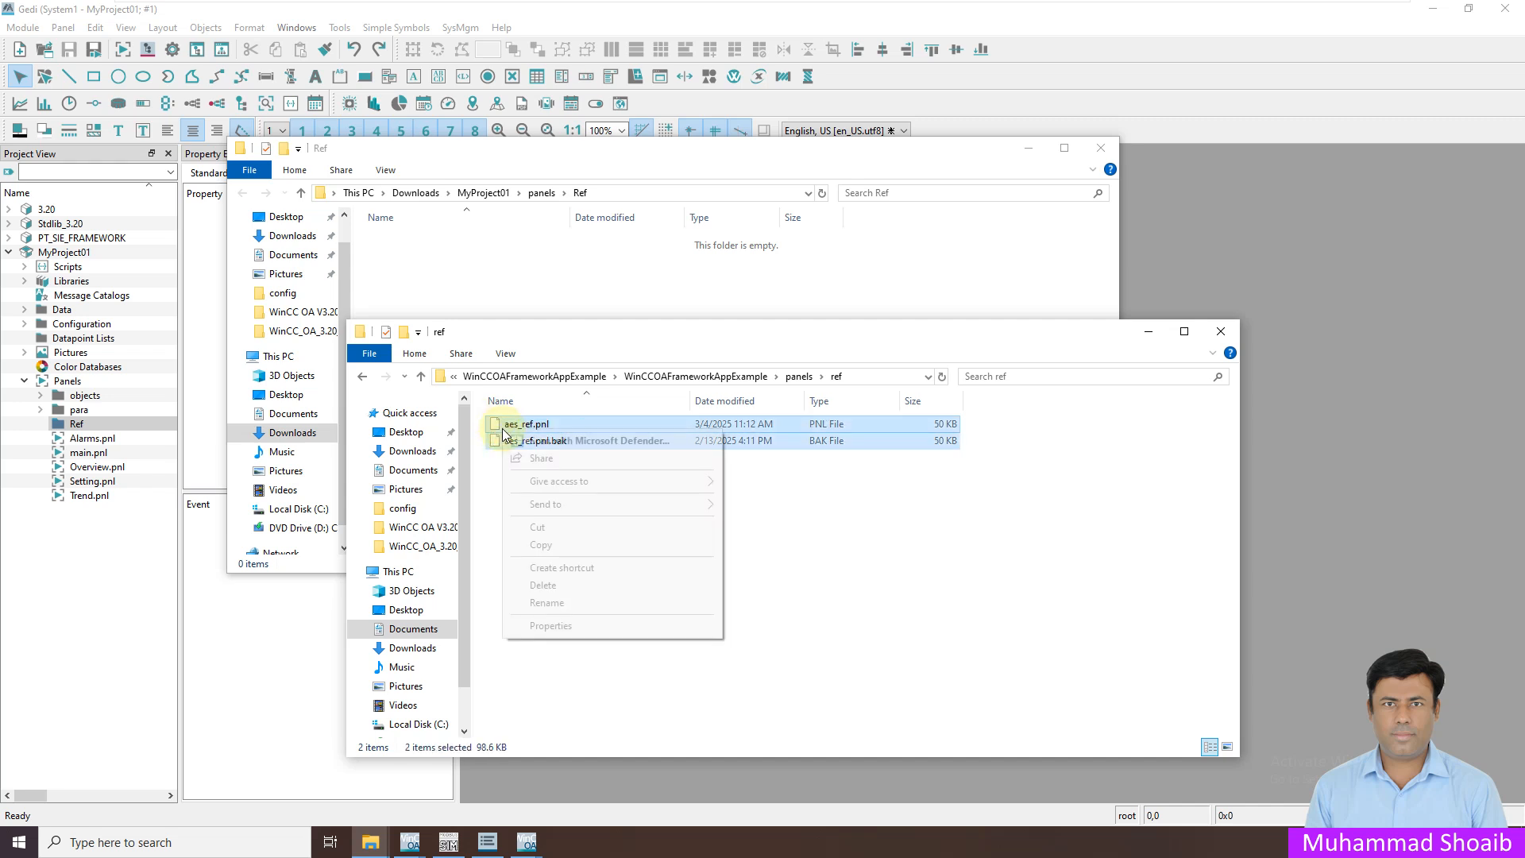
pyautogui.click(550, 548)
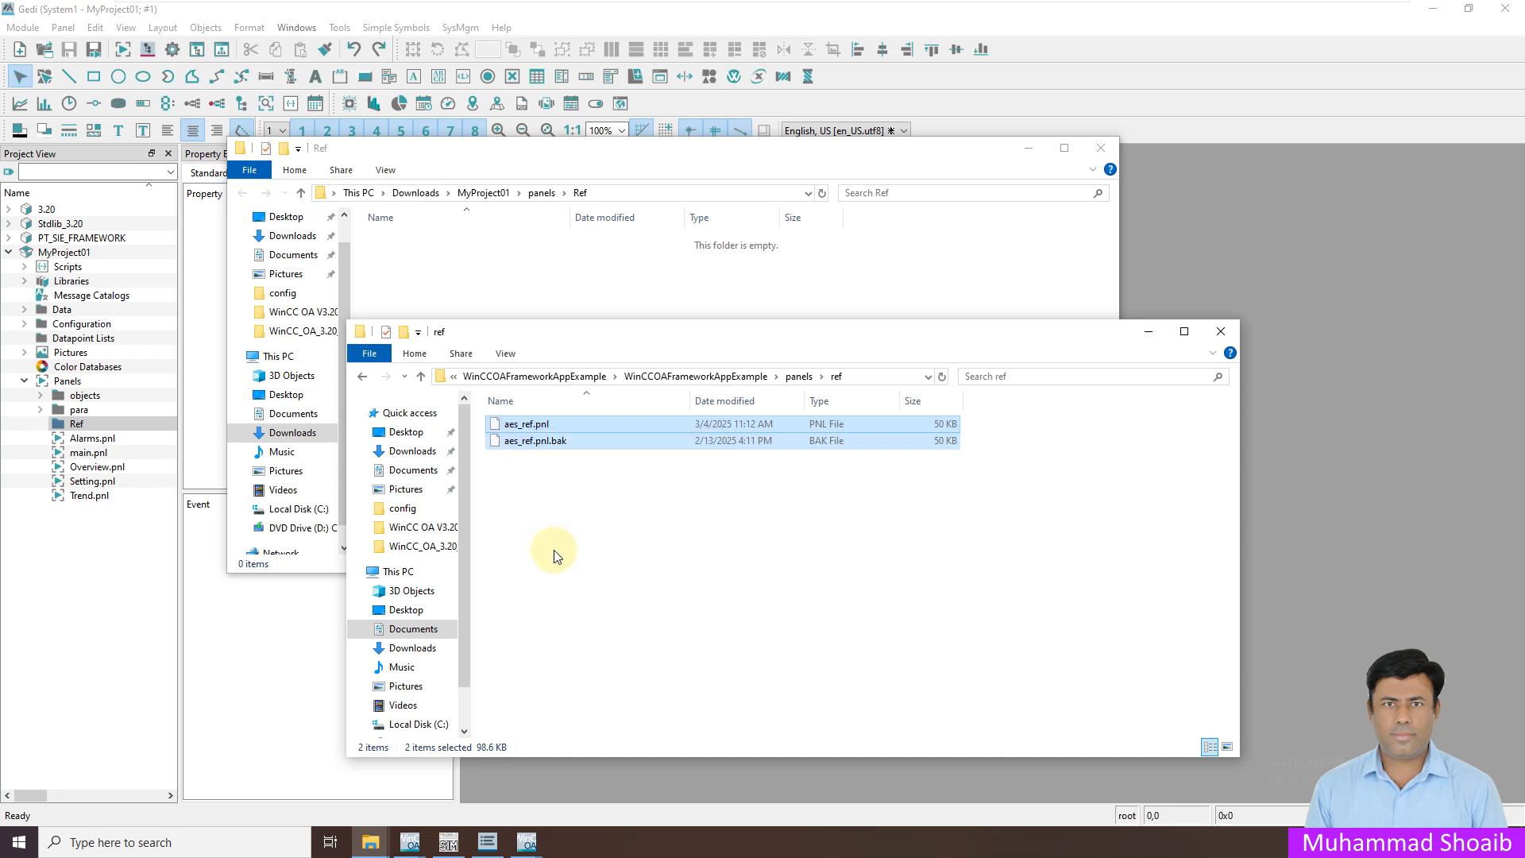
# Paste both files into the project's Ref folder, close Explorer, and select aes_ref.pnl under Panels › Ref
pyautogui.click(902, 282)
pyautogui.rightClick(622, 348)
pyautogui.click(660, 458)
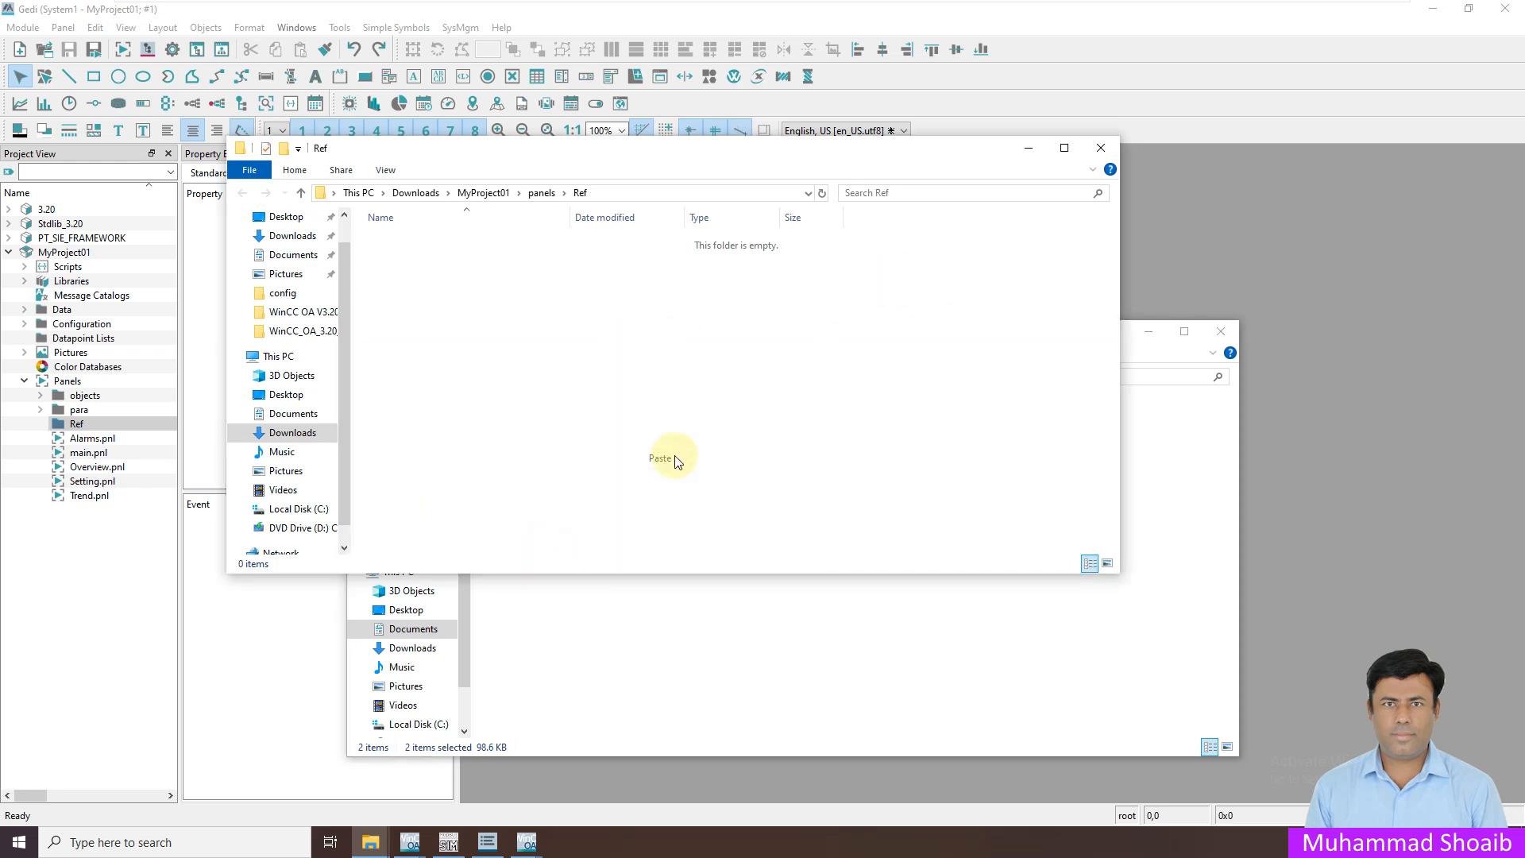
pyautogui.click(1208, 527)
pyautogui.click(1149, 332)
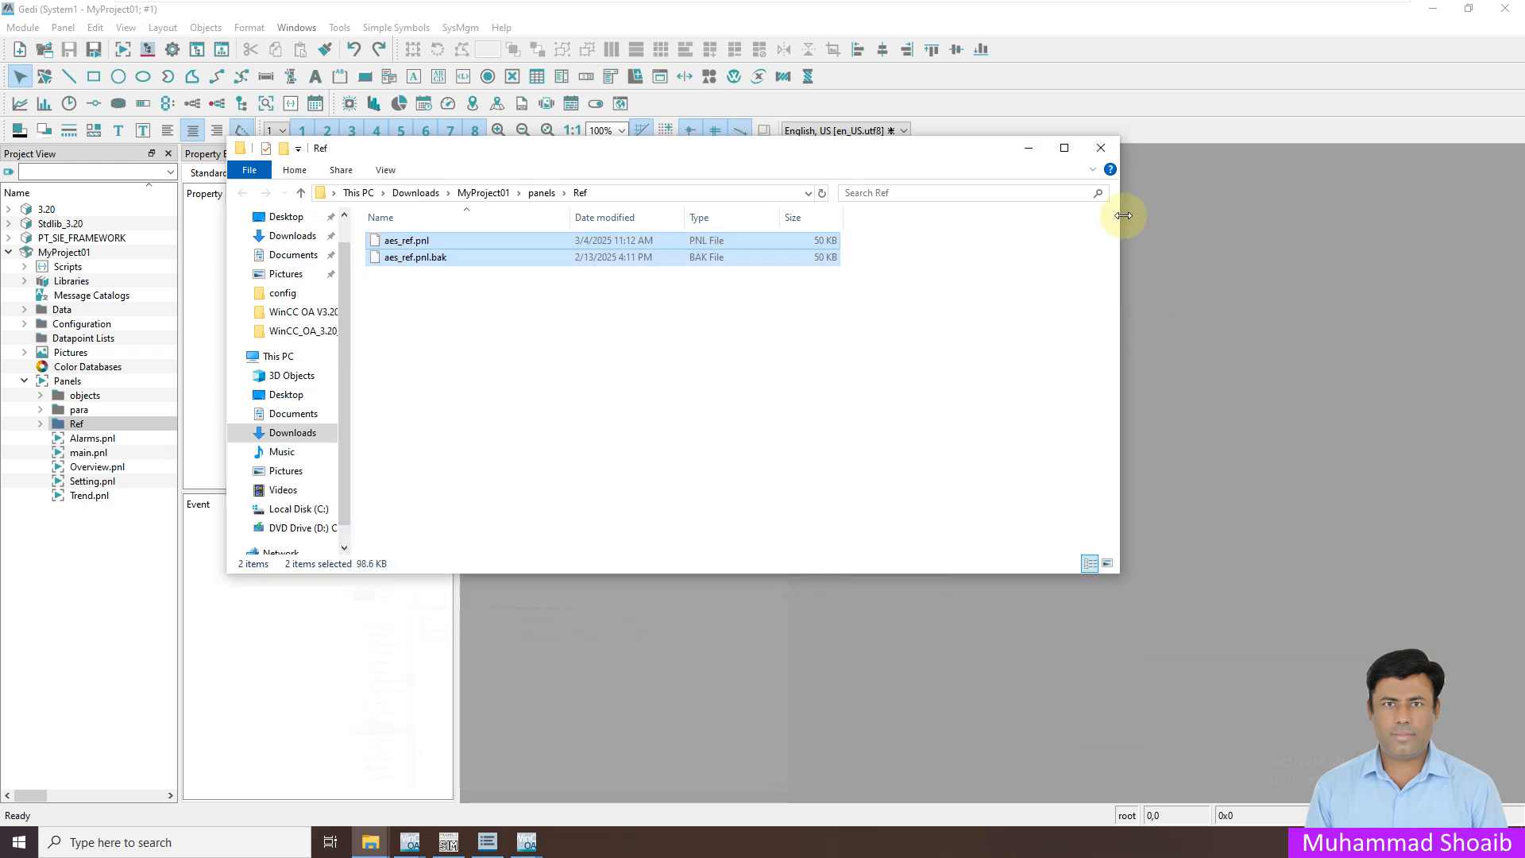
pyautogui.click(1100, 148)
pyautogui.click(40, 423)
pyautogui.click(80, 440)
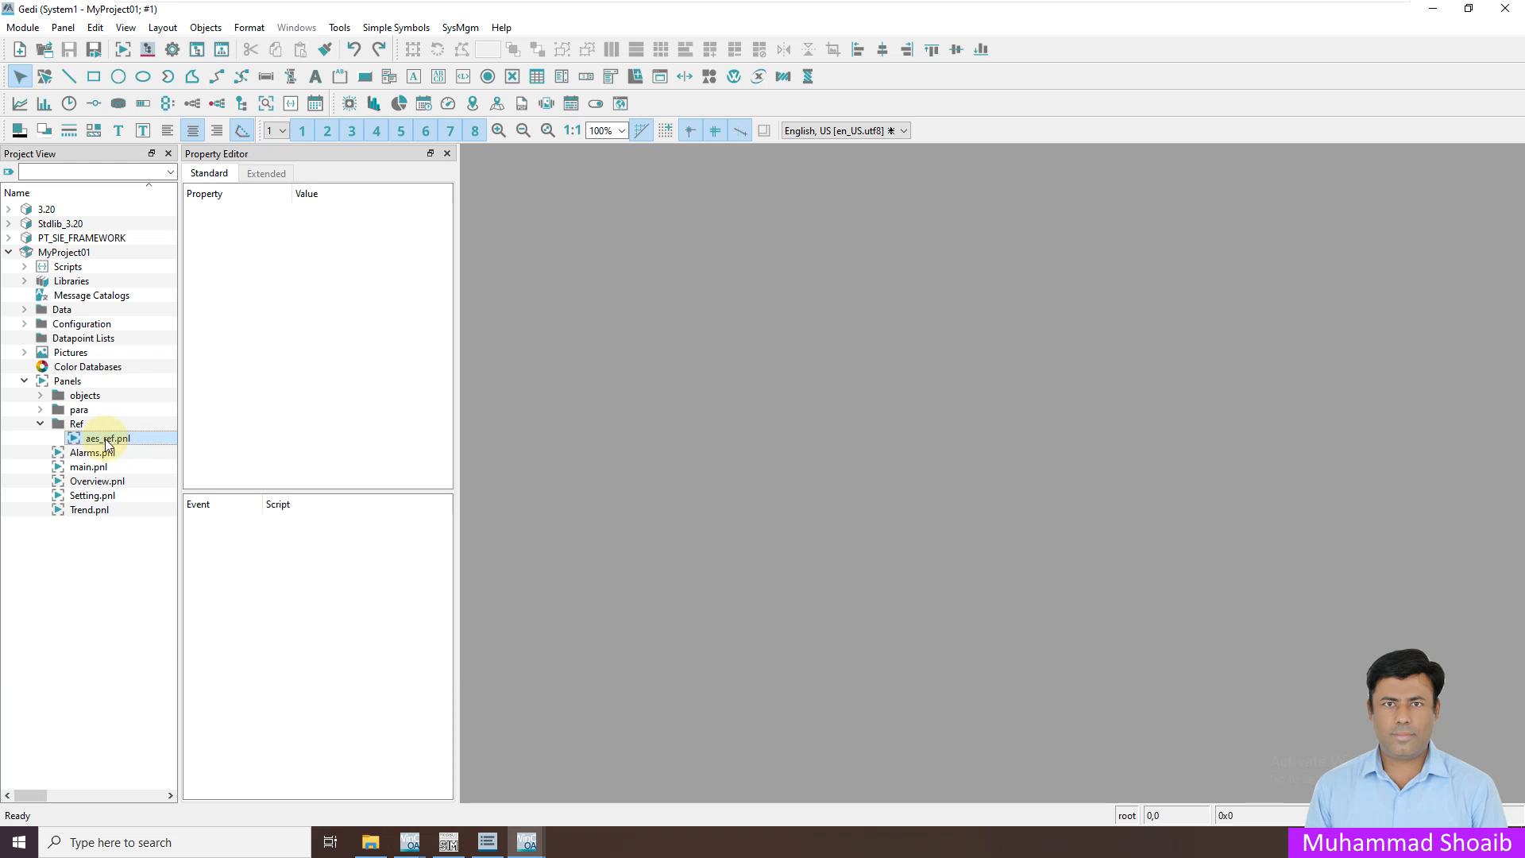
pyautogui.doubleClick(85, 439)
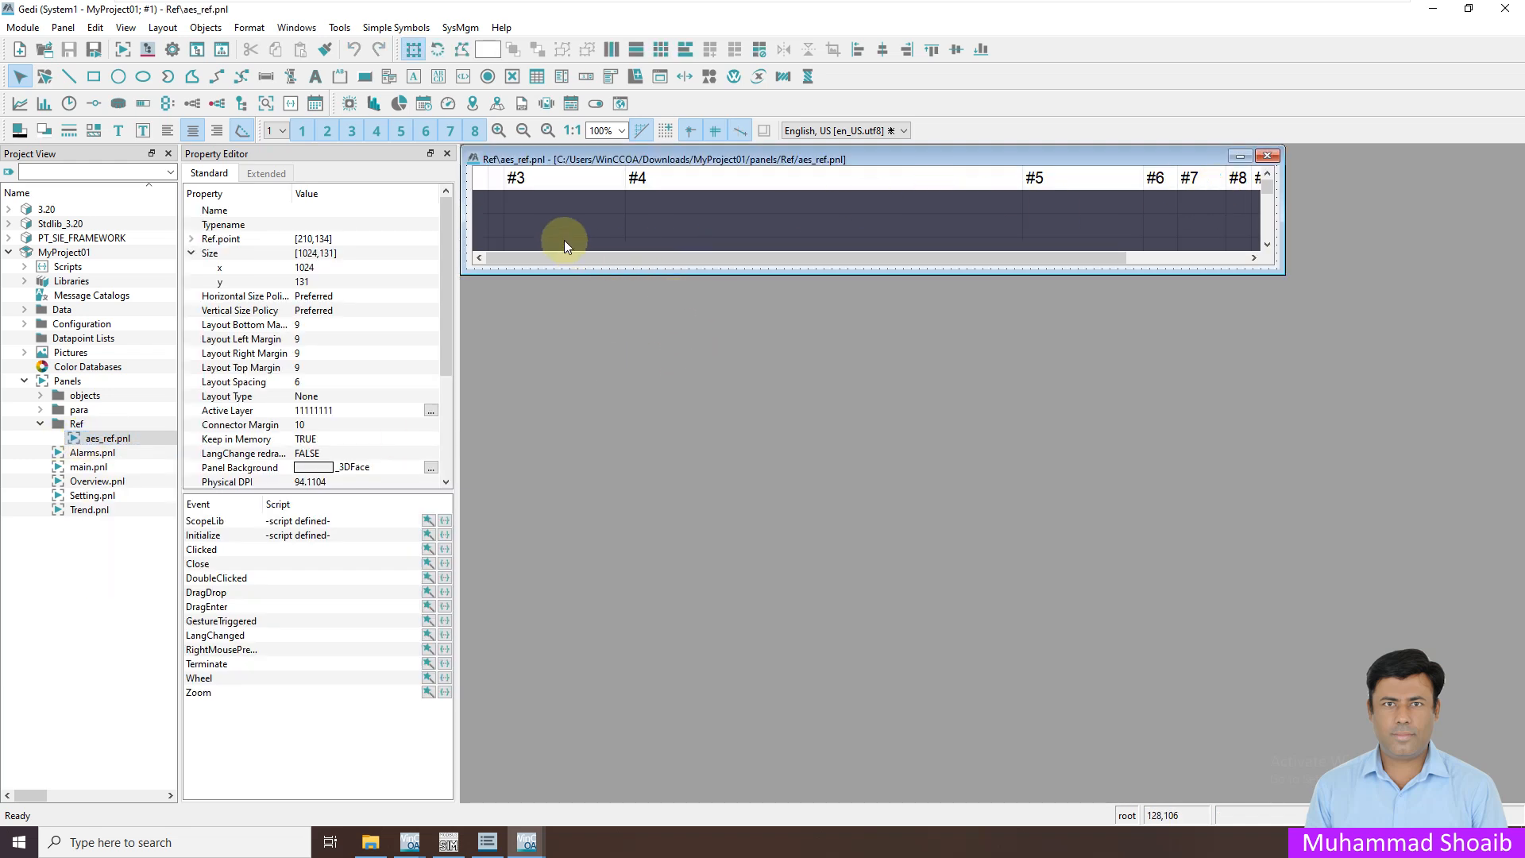
pyautogui.click(548, 201)
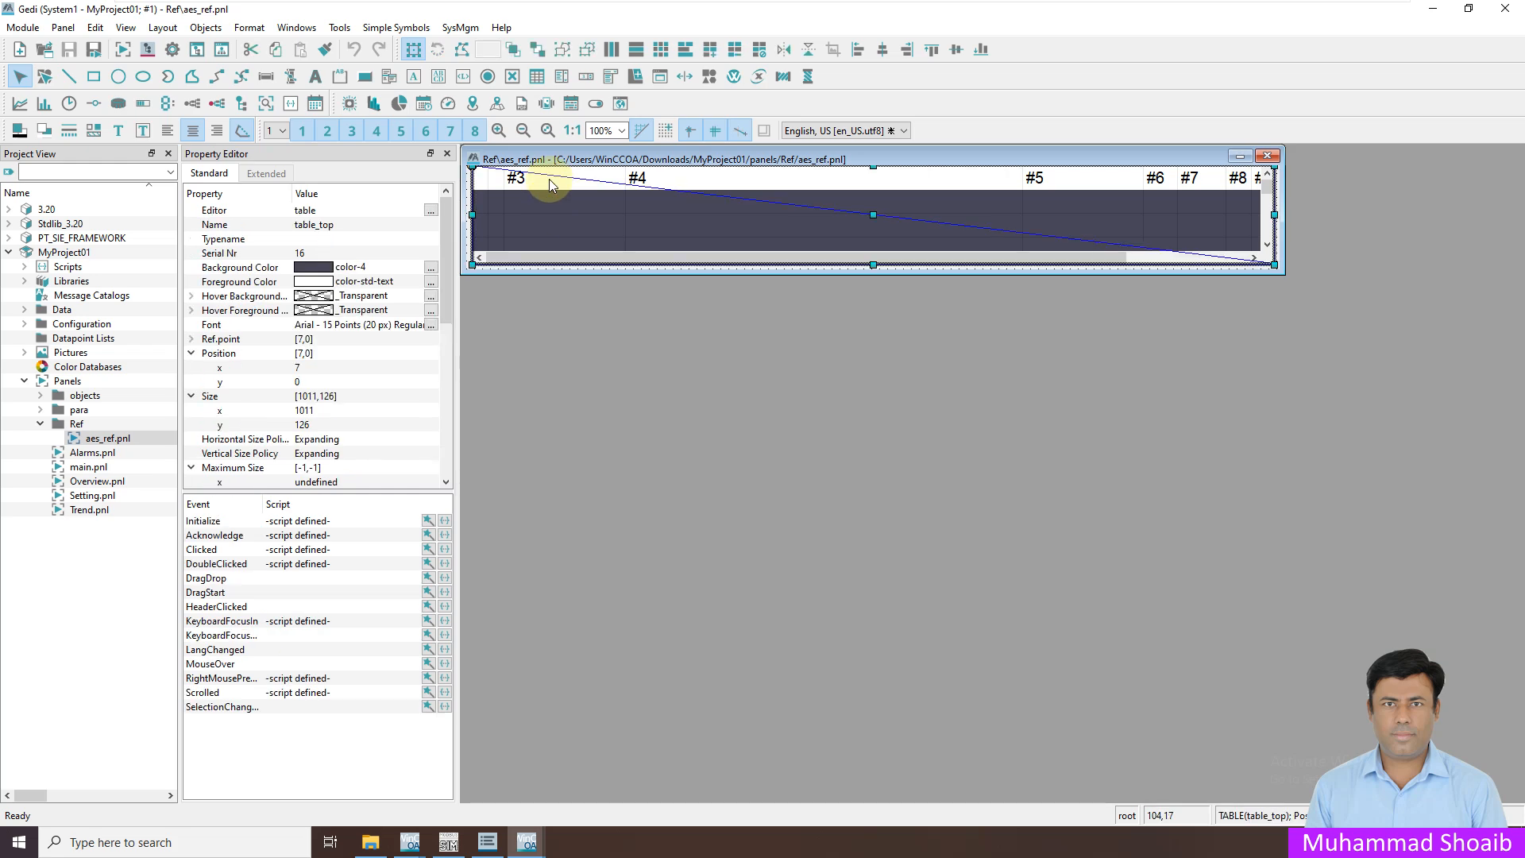
pyautogui.click(445, 521)
pyautogui.moveTo(1518, 107); pyautogui.dragTo(1445, 508)
pyautogui.click(1506, 8)
pyautogui.click(1267, 156)
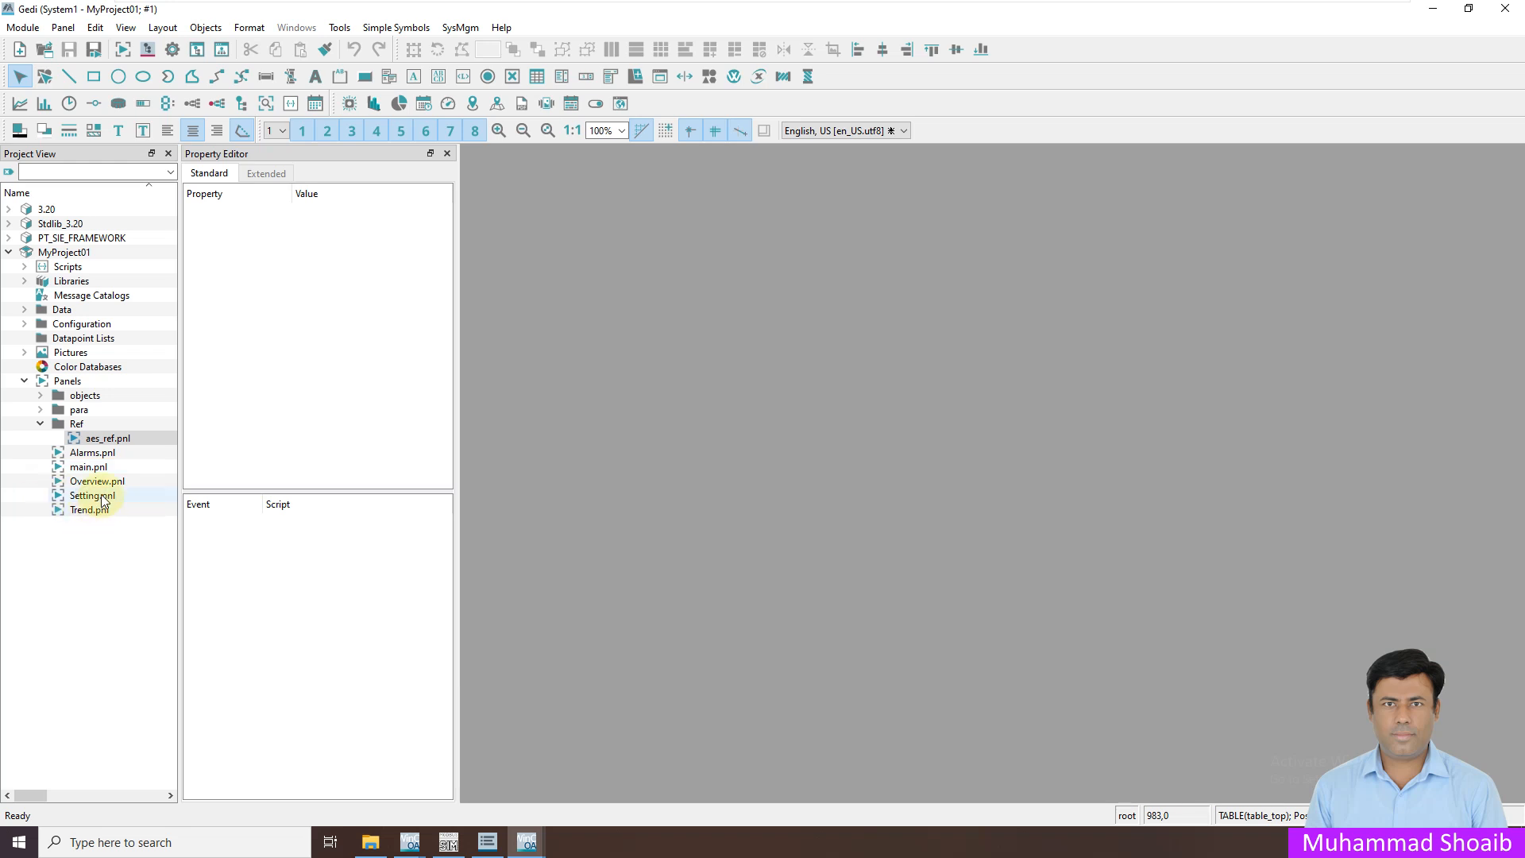
# Embed aes_ref.pnl in Alarms.pnl with an empty $SCREENTYPE value
pyautogui.doubleClick(94, 453)
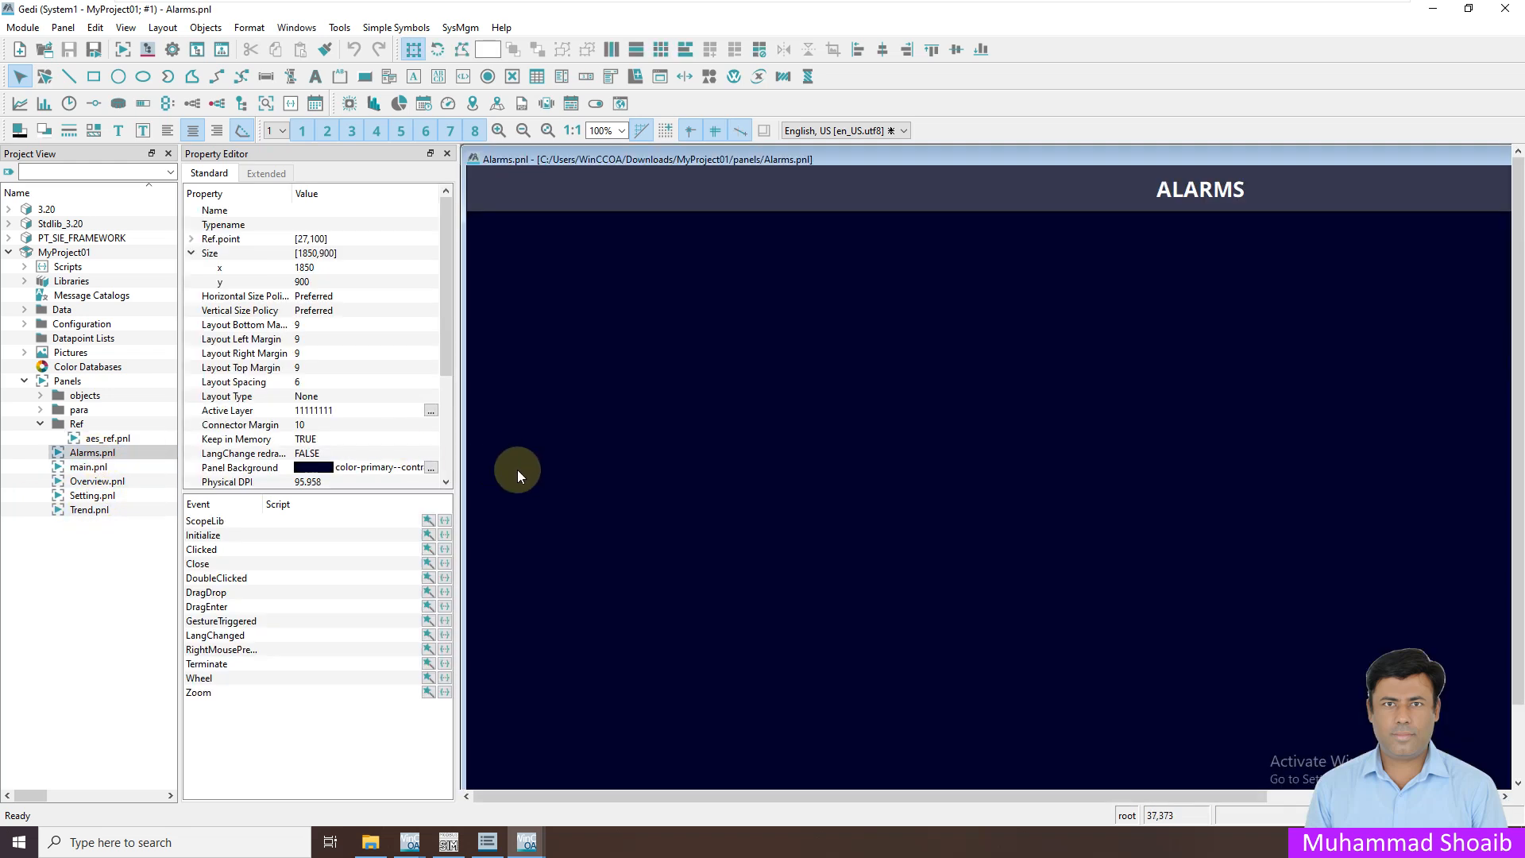
pyautogui.click(103, 439)
pyautogui.moveTo(100, 443); pyautogui.dragTo(733, 369)
pyautogui.doubleClick(905, 387)
pyautogui.write("'")
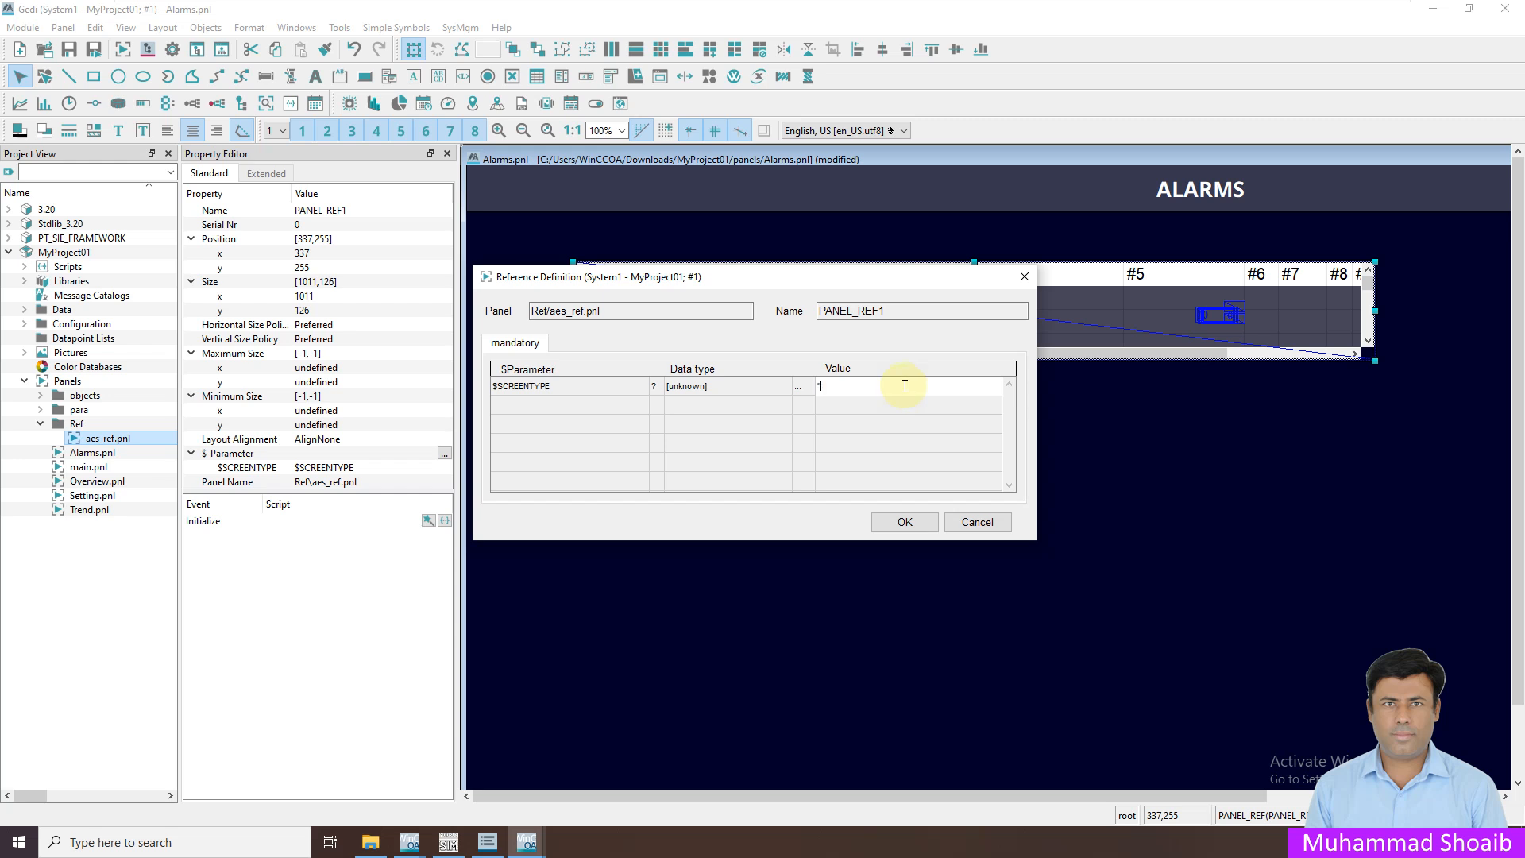
pyautogui.click(882, 519)
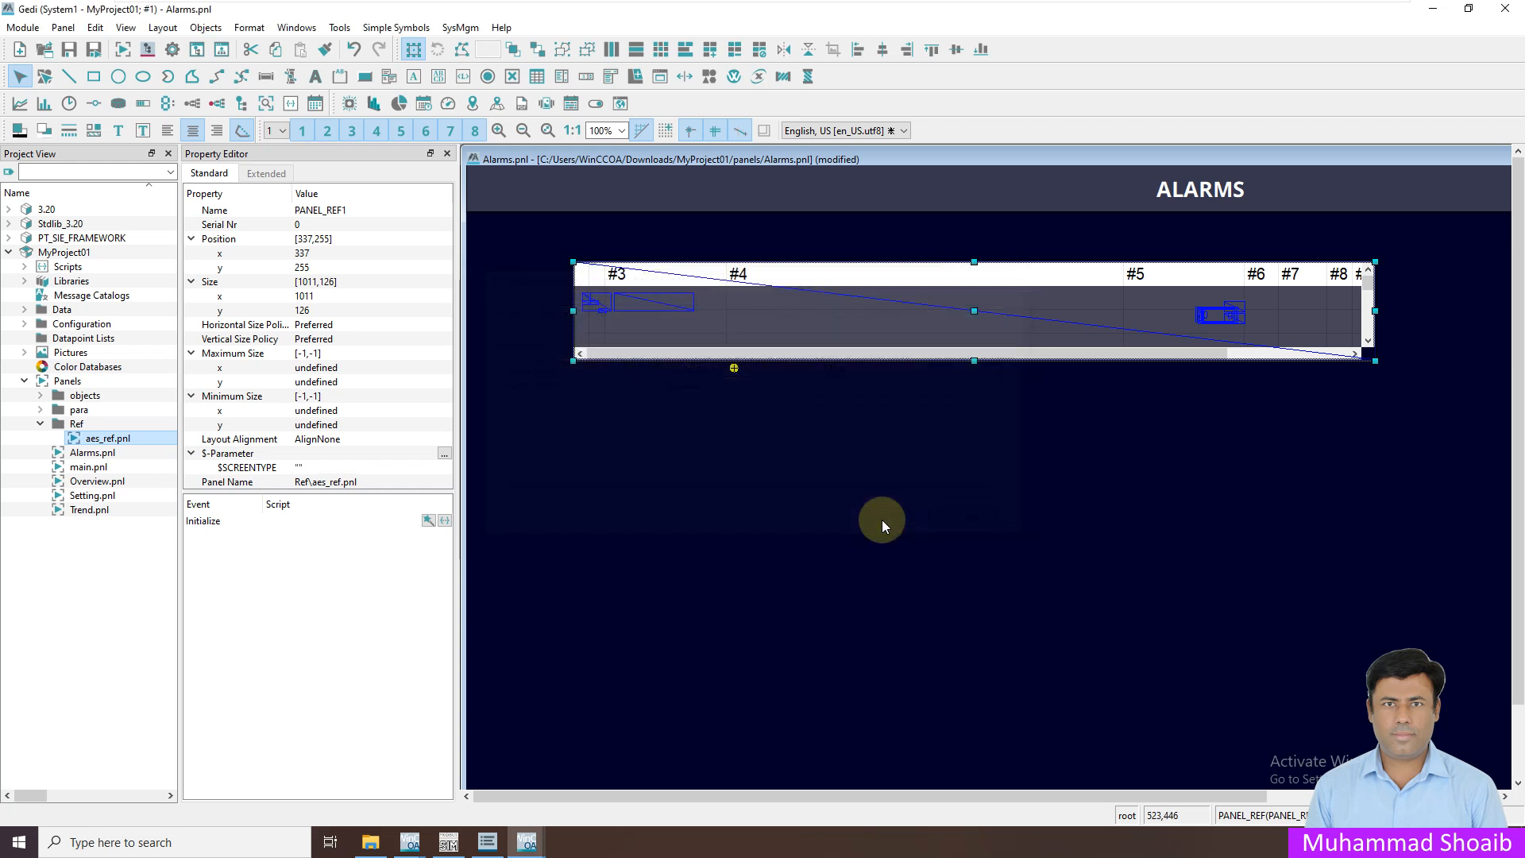
# Position the alarm table under the ALARMS title and stretch it across the page at 50% zoom
pyautogui.moveTo(682, 272); pyautogui.dragTo(666, 270)
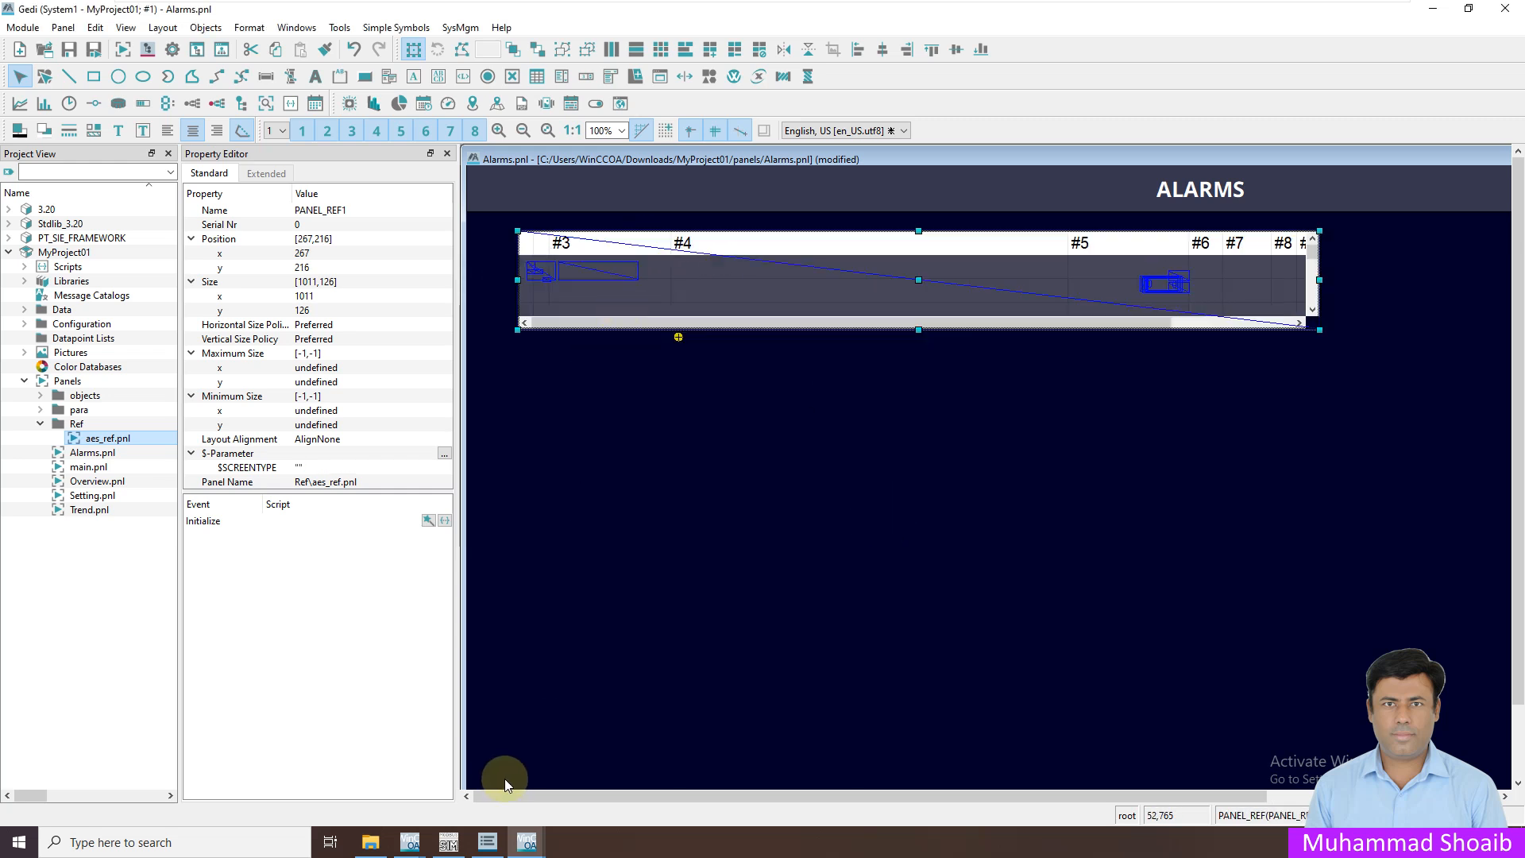
pyautogui.moveTo(602, 244); pyautogui.dragTo(560, 238)
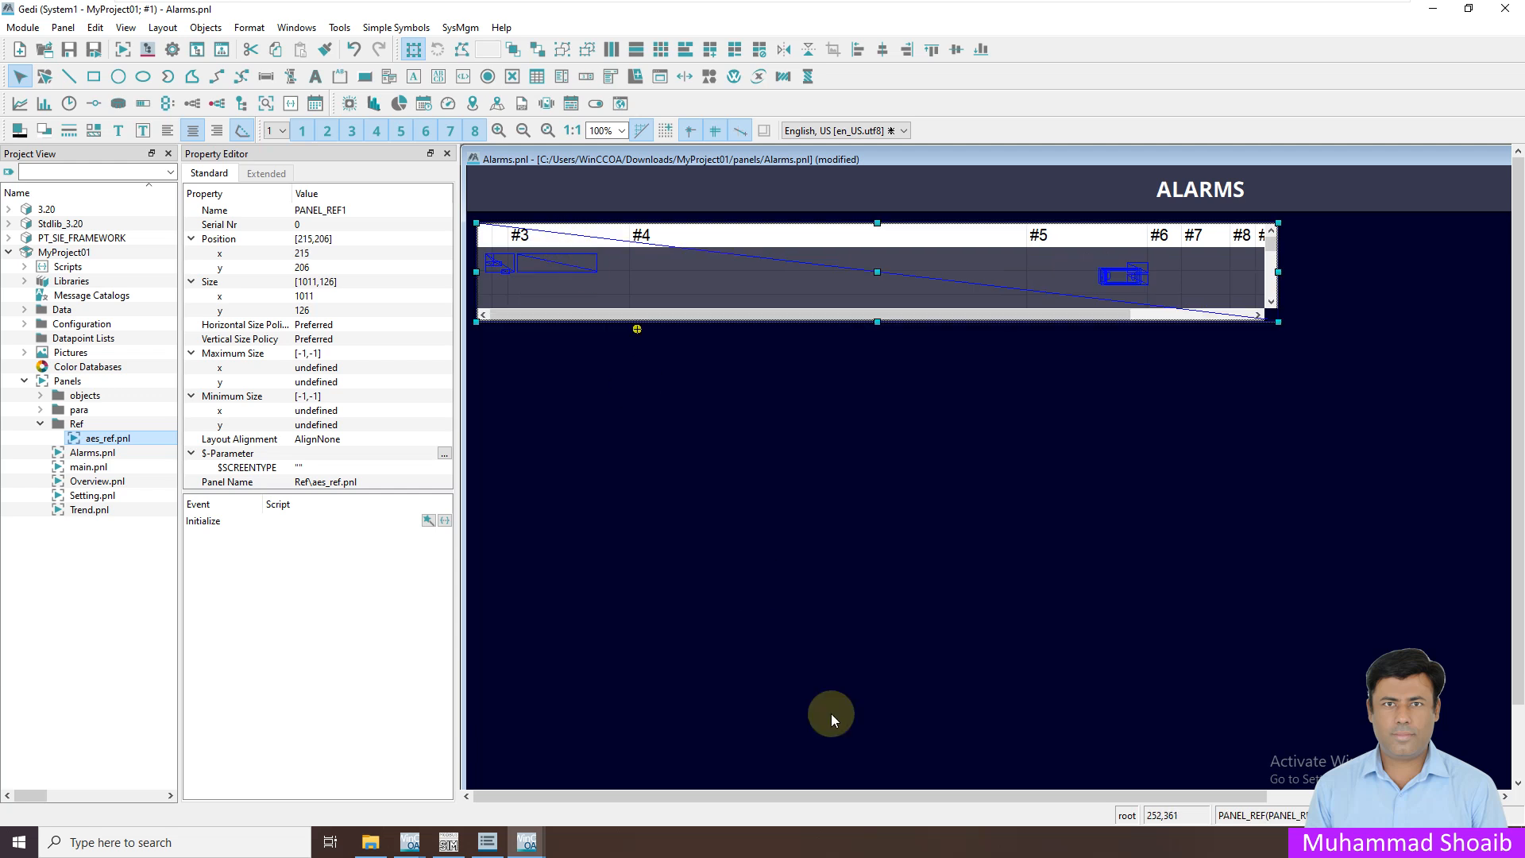
pyautogui.click(612, 131)
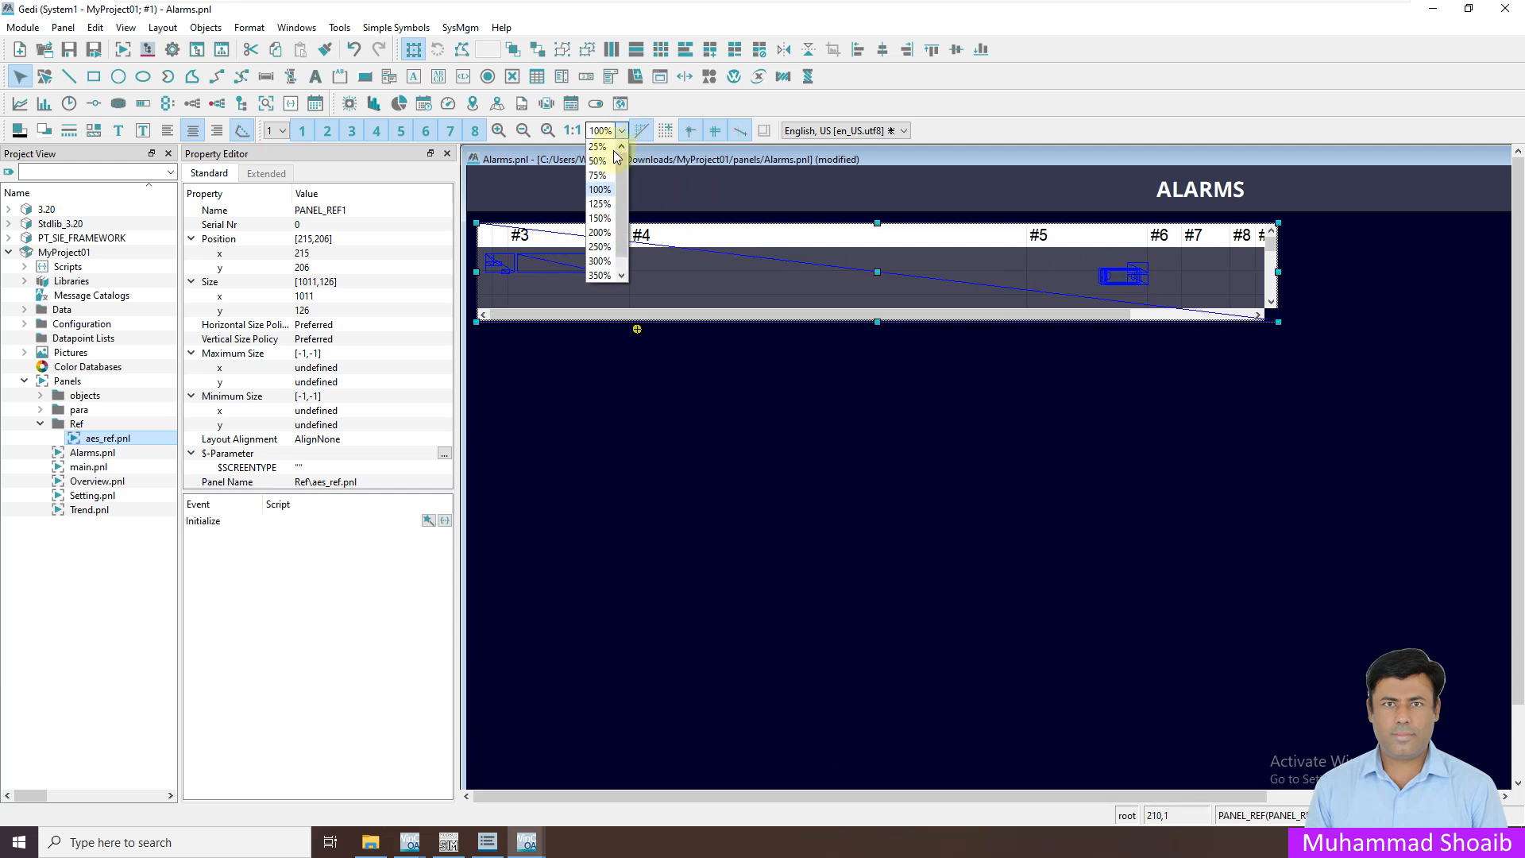
pyautogui.click(599, 161)
pyautogui.moveTo(866, 243); pyautogui.dragTo(1189, 510)
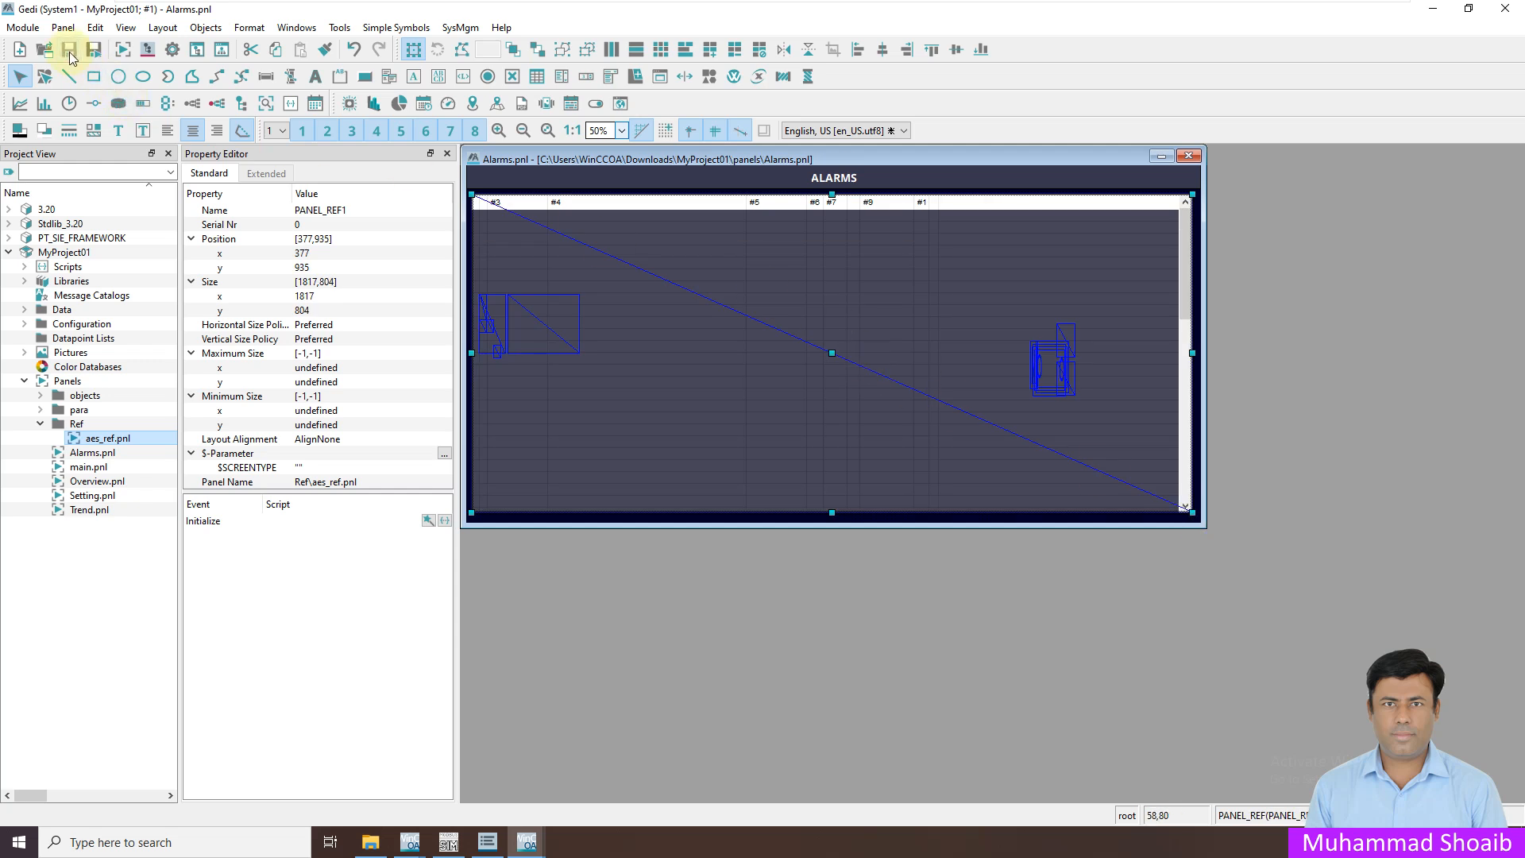
# Switch to WinCC OA Runtime and bring up the Alarms page showing the alarm table
pyautogui.moveTo(534, 845)
pyautogui.click(566, 784)
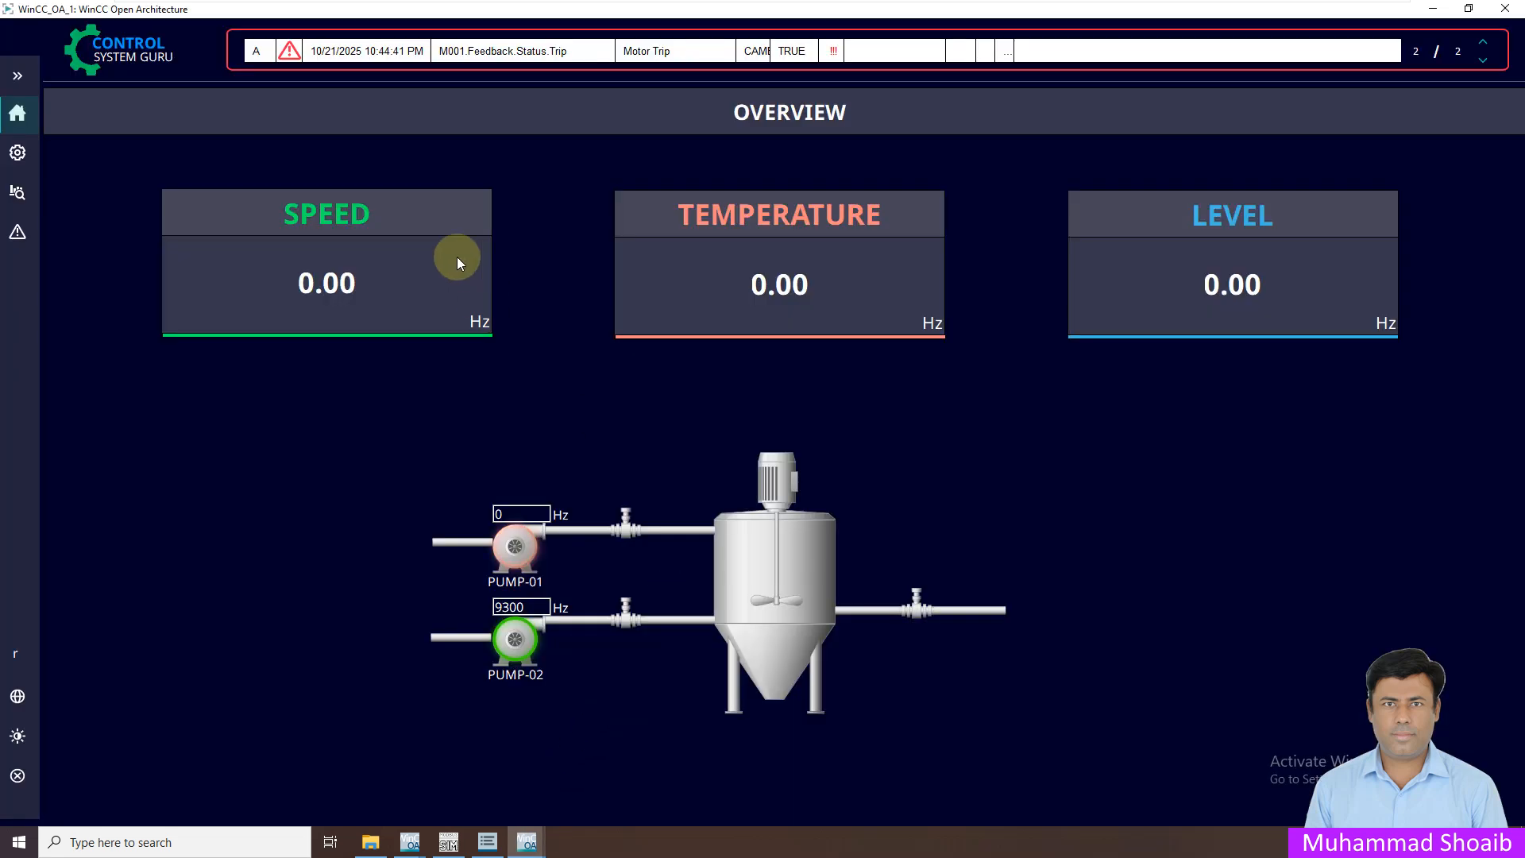
pyautogui.click(19, 152)
pyautogui.click(21, 232)
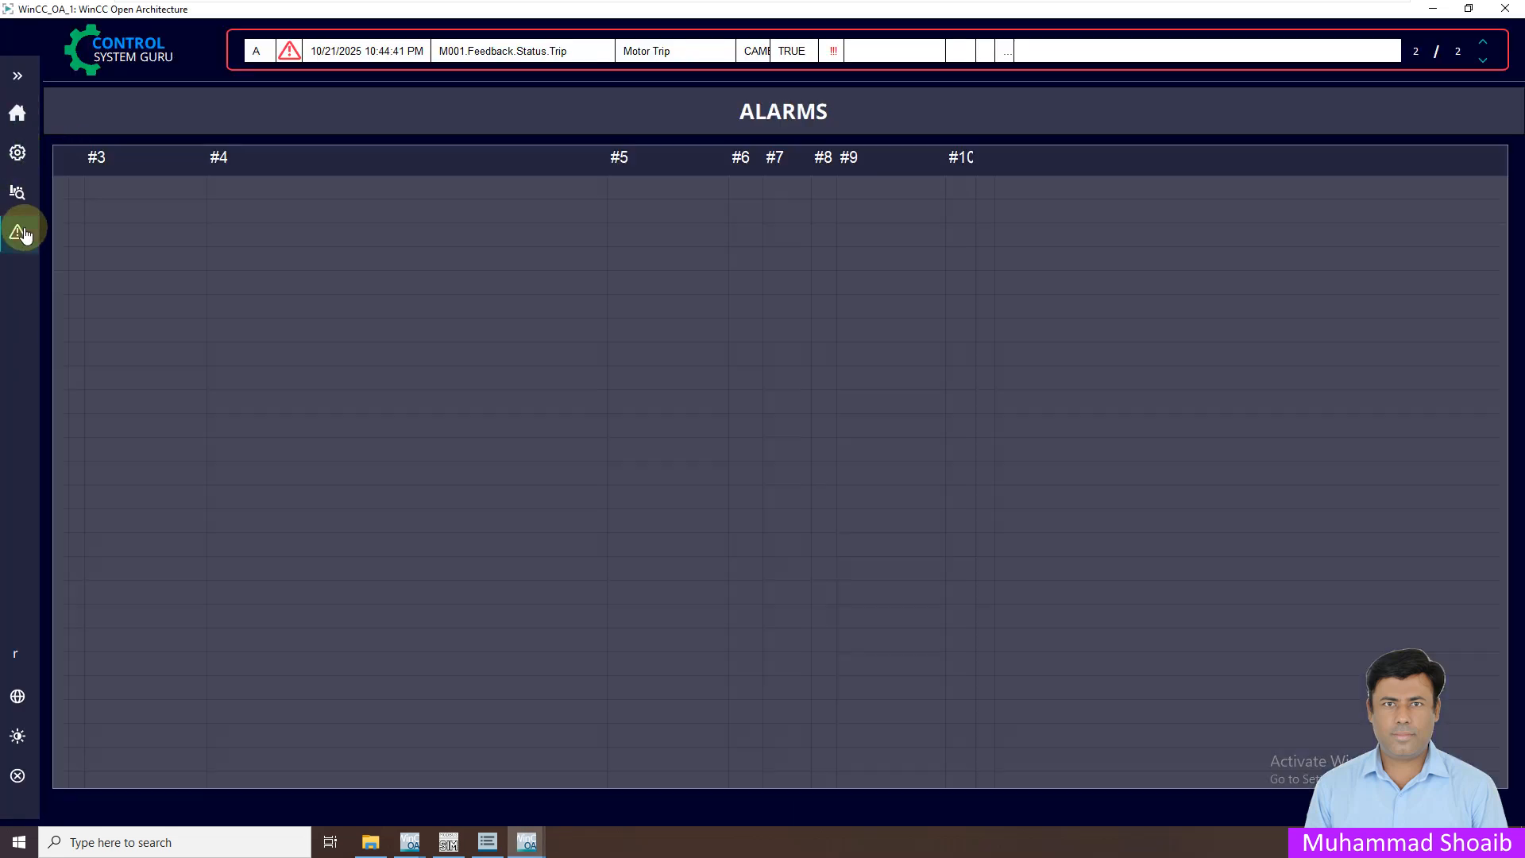
pyautogui.click(19, 115)
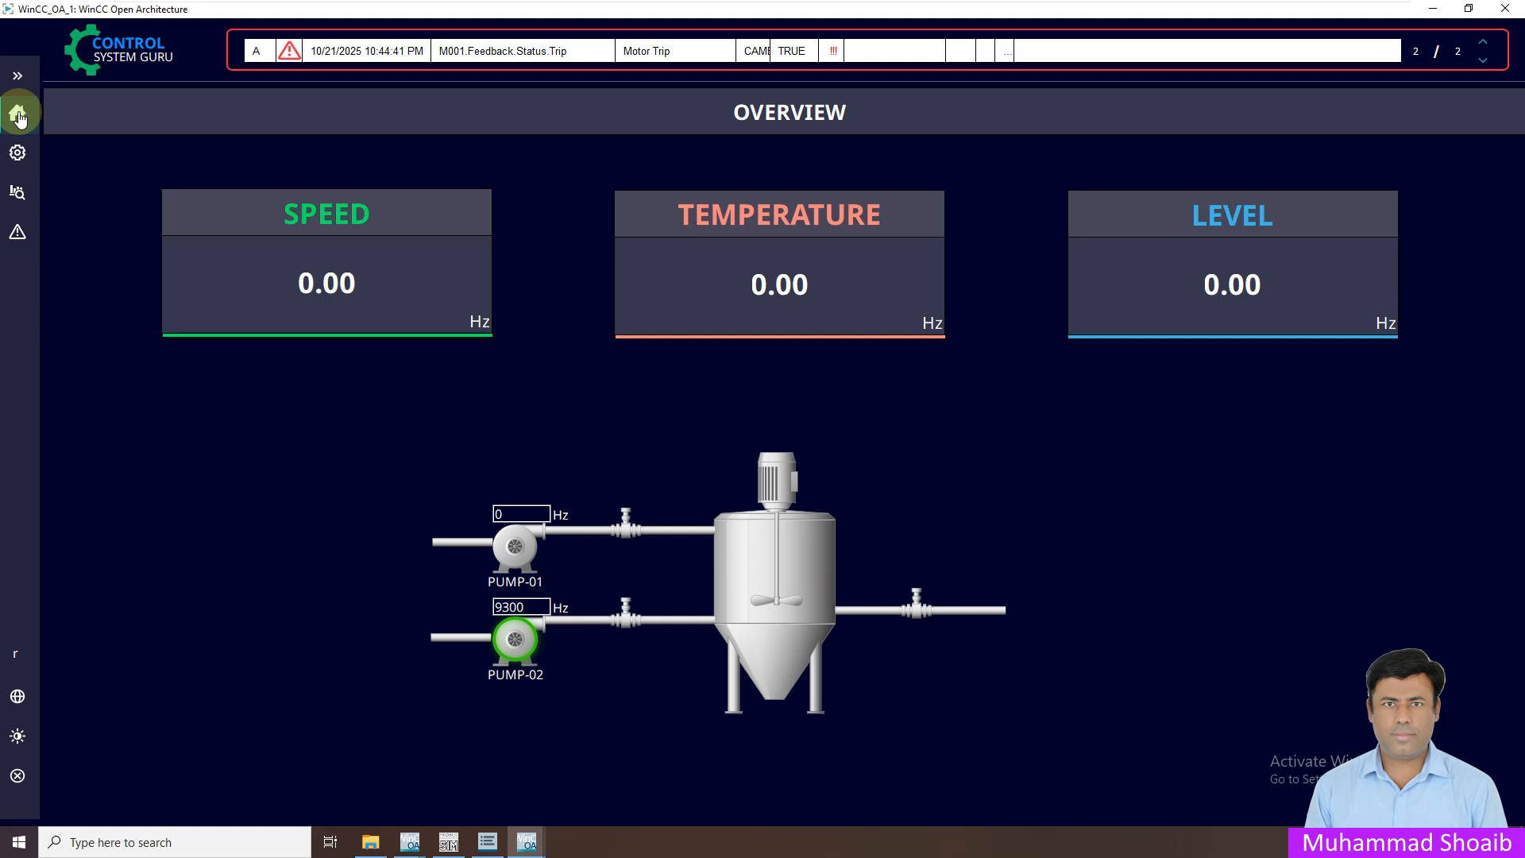
pyautogui.click(18, 232)
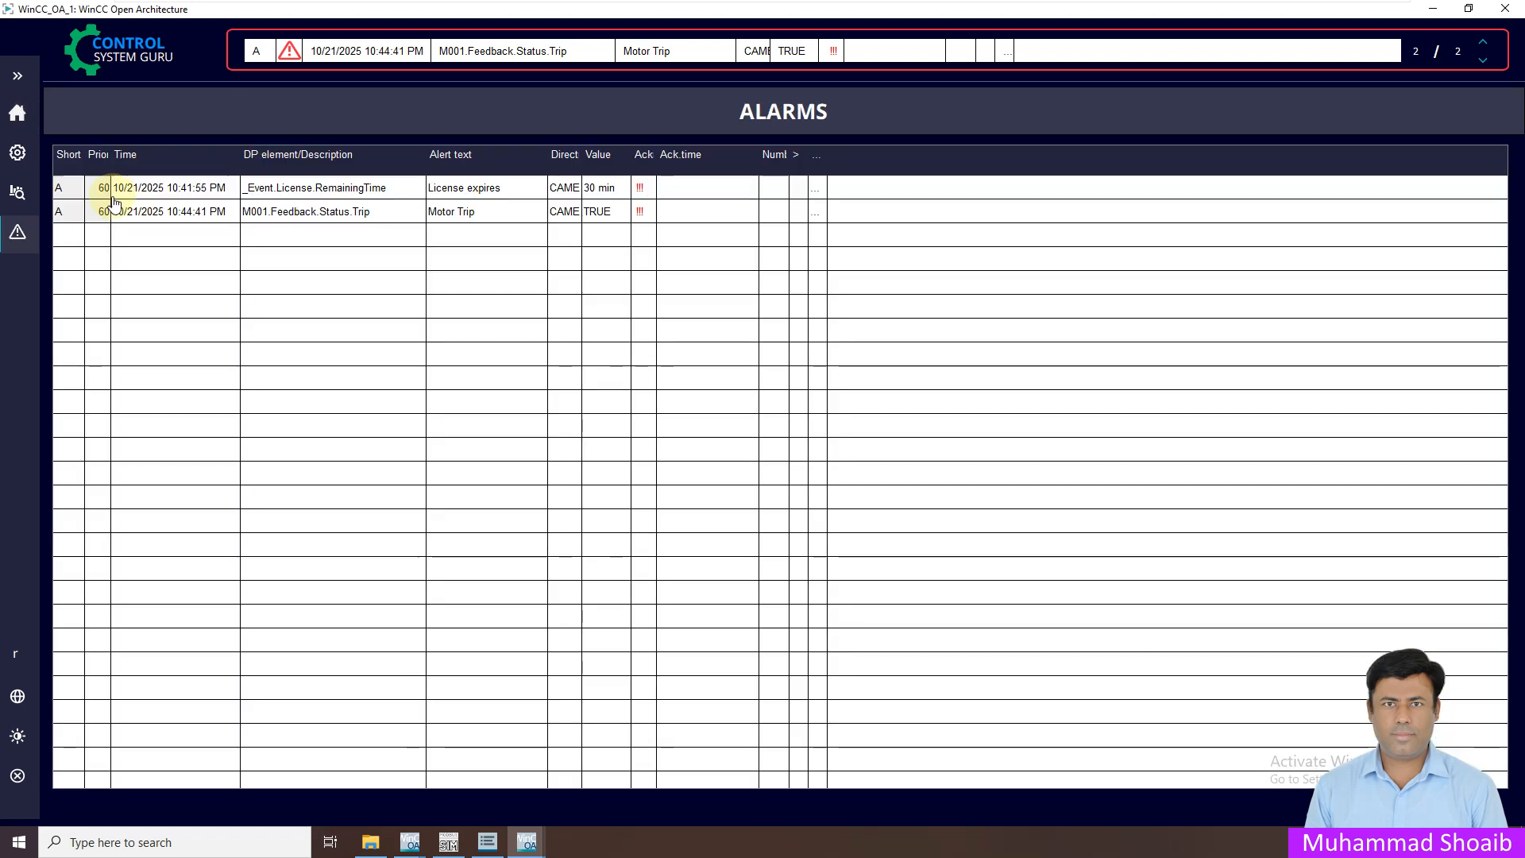
pyautogui.click(17, 112)
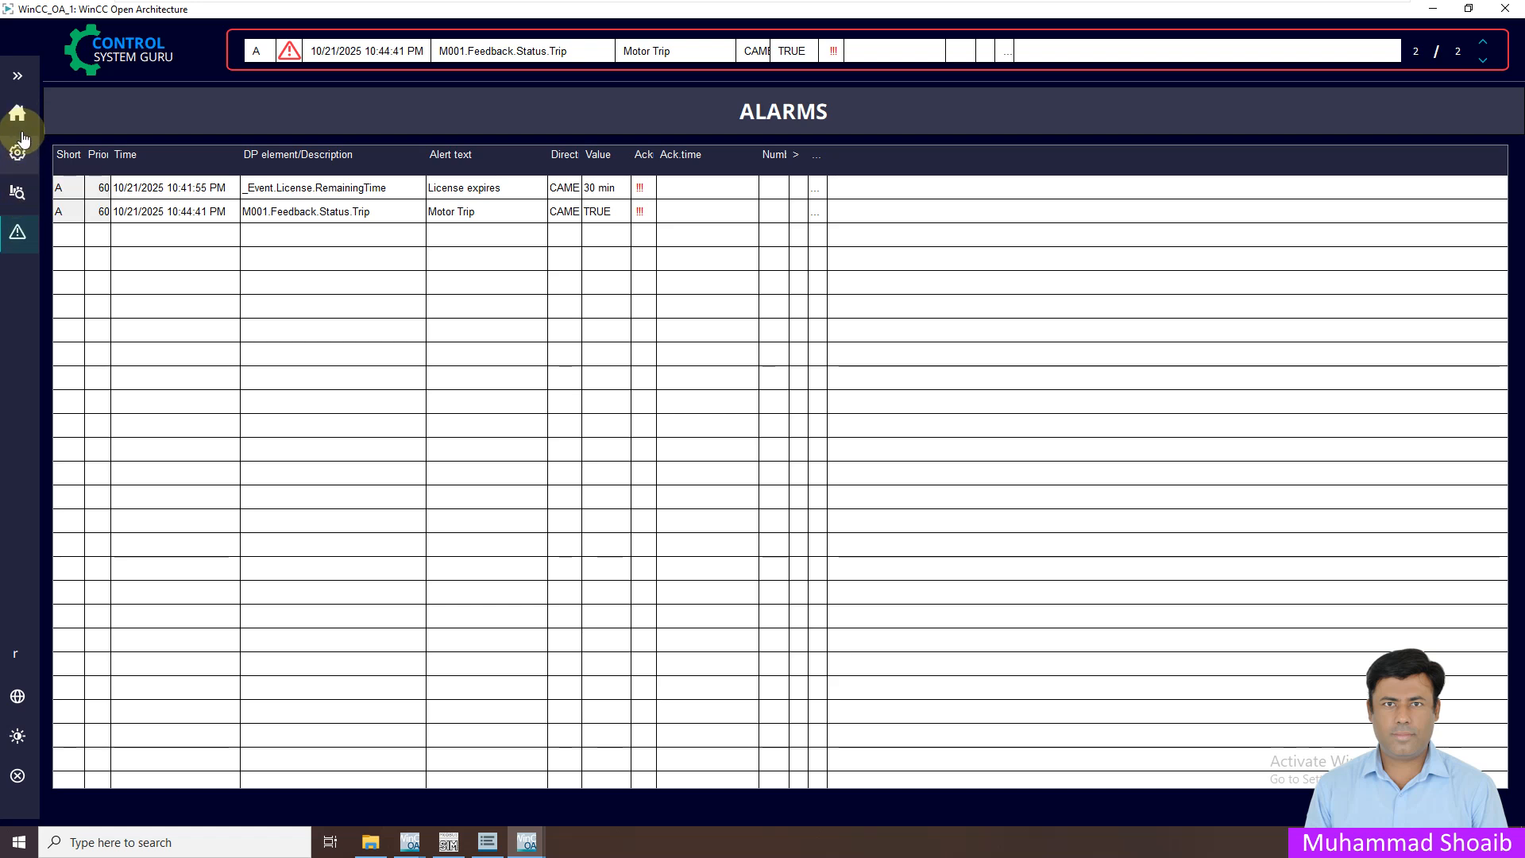
pyautogui.click(18, 234)
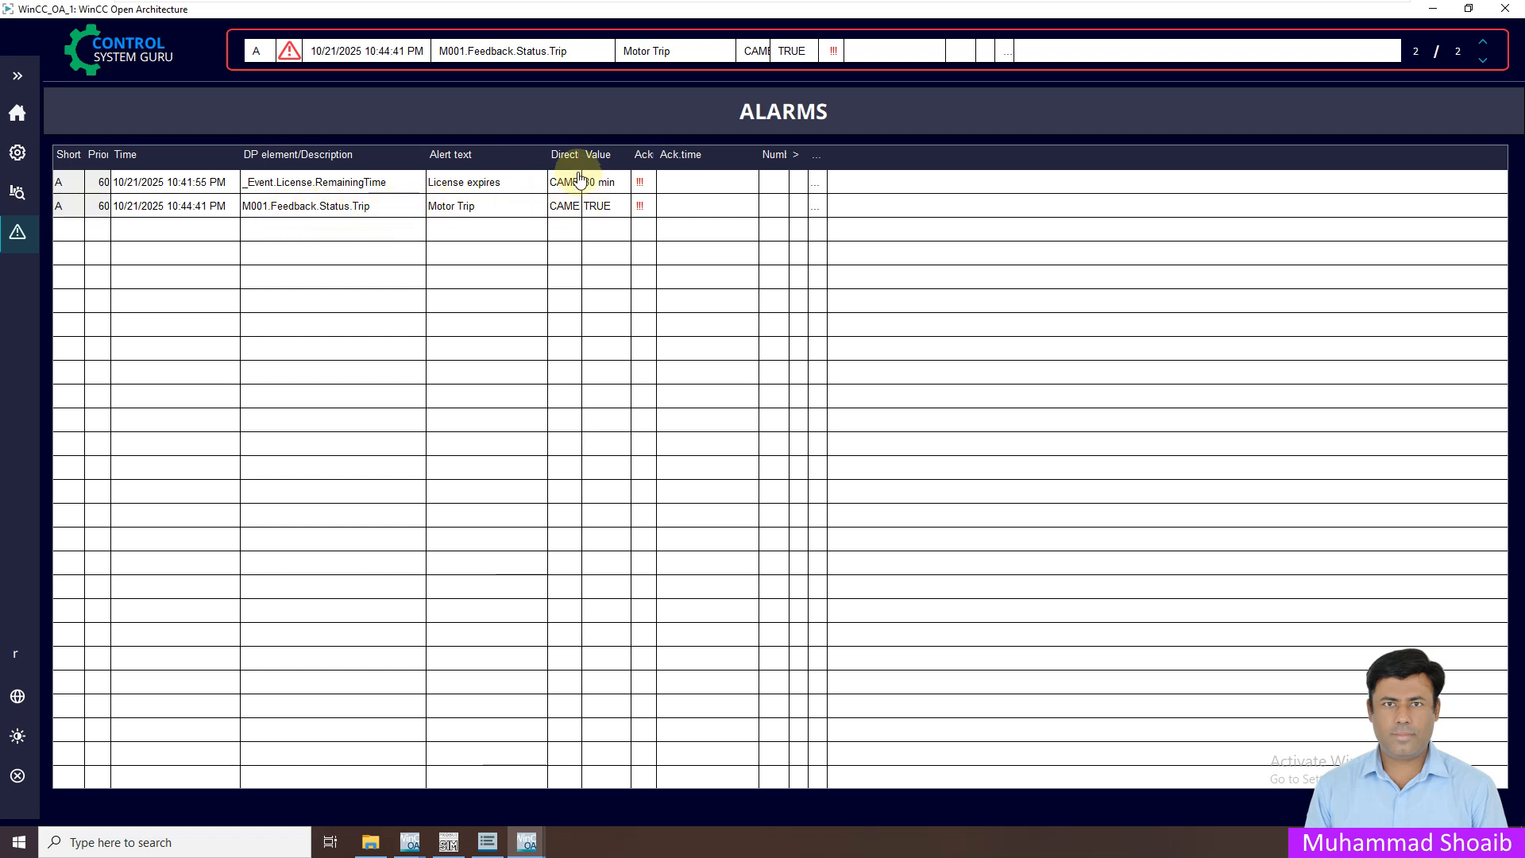
# Widen the Direction column until its full heading shows beside the Motor Trip alarm
pyautogui.moveTo(585, 156); pyautogui.dragTo(617, 155)
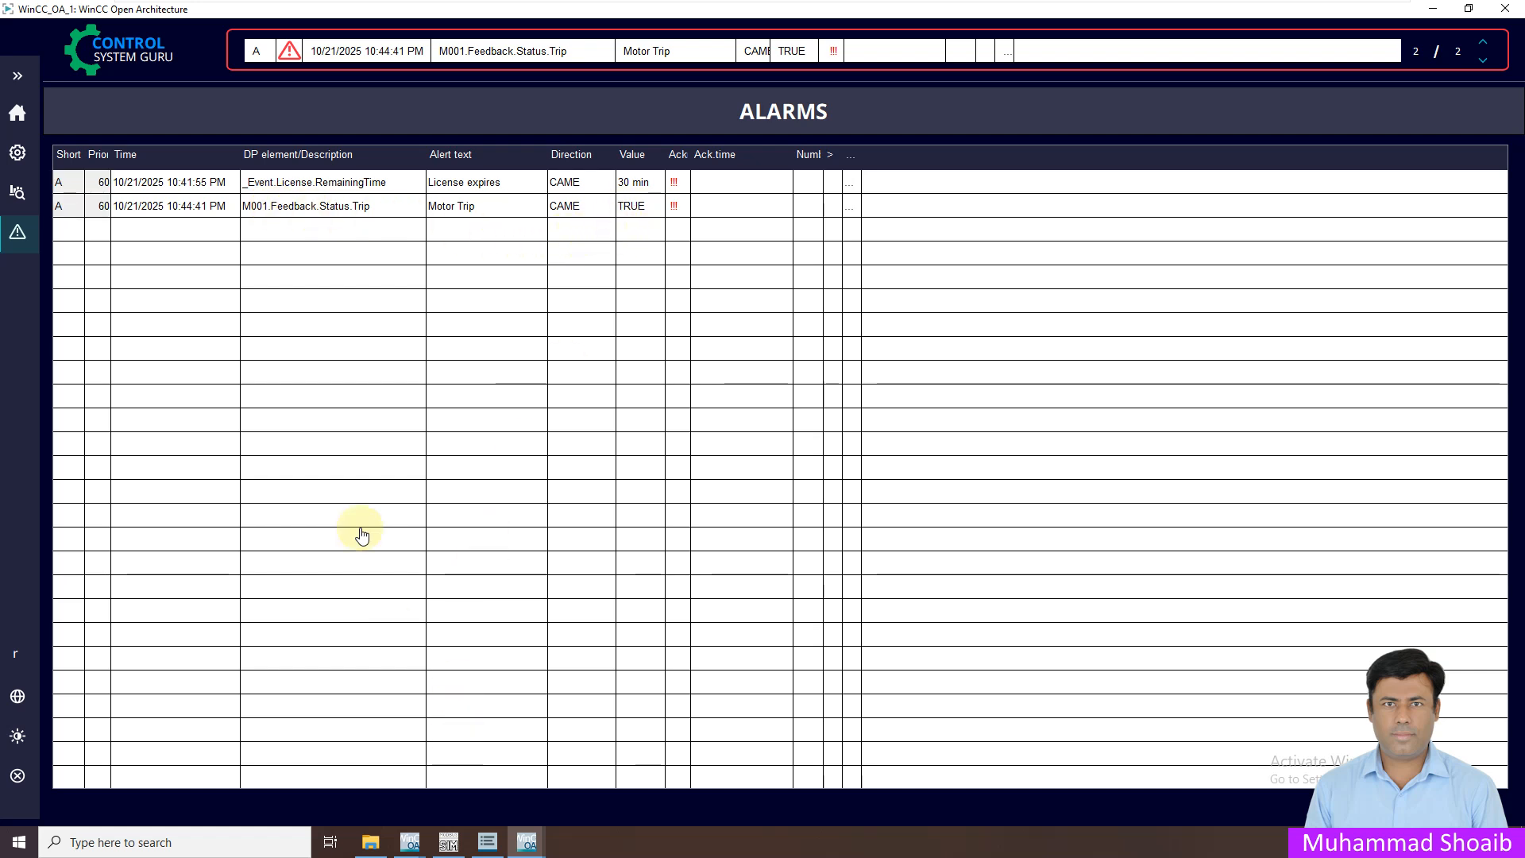
pyautogui.click(17, 112)
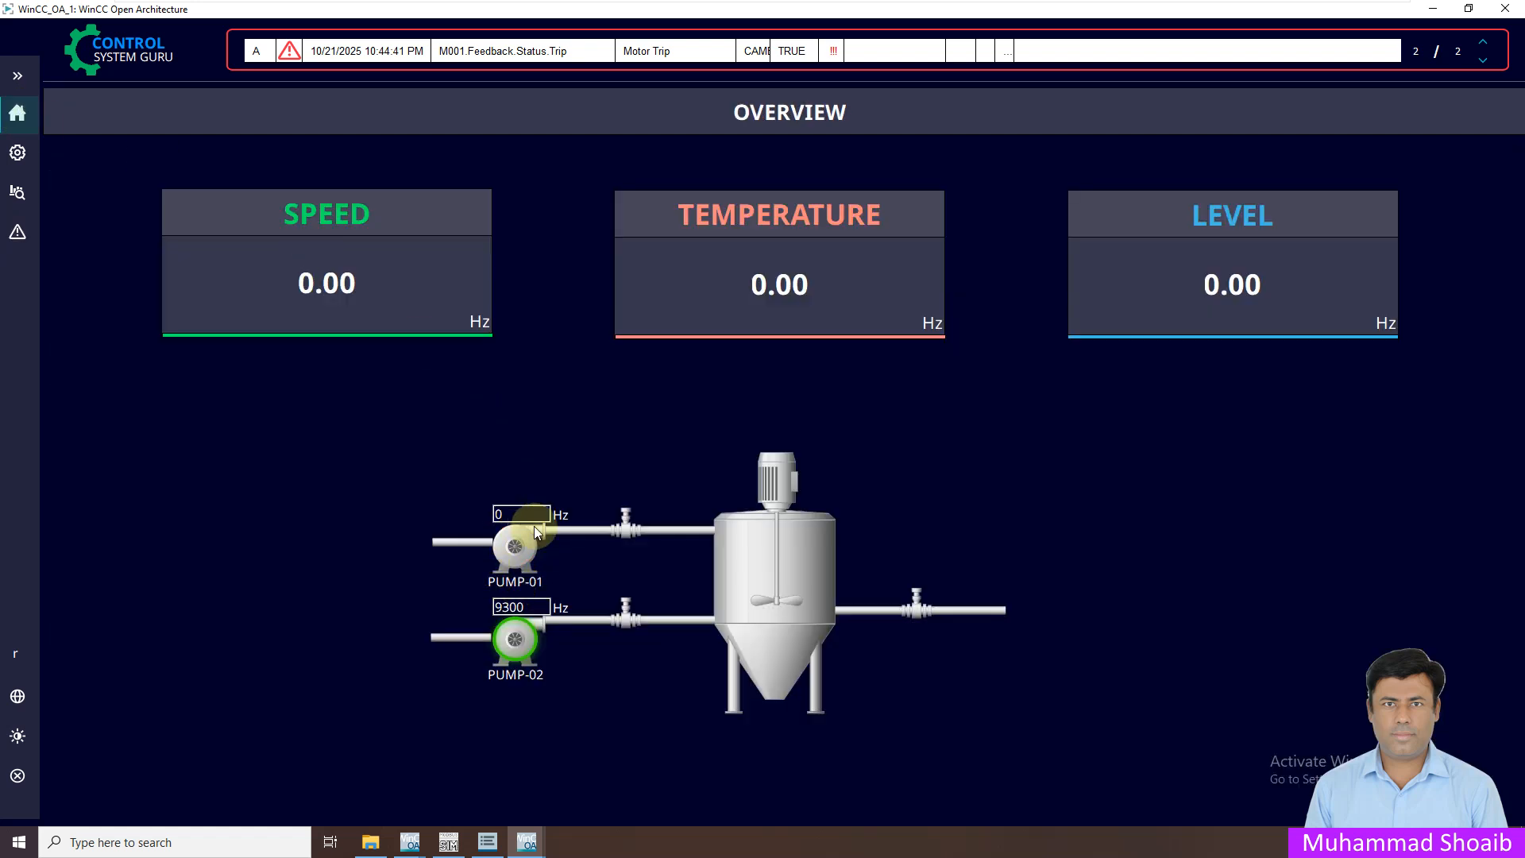
pyautogui.click(17, 231)
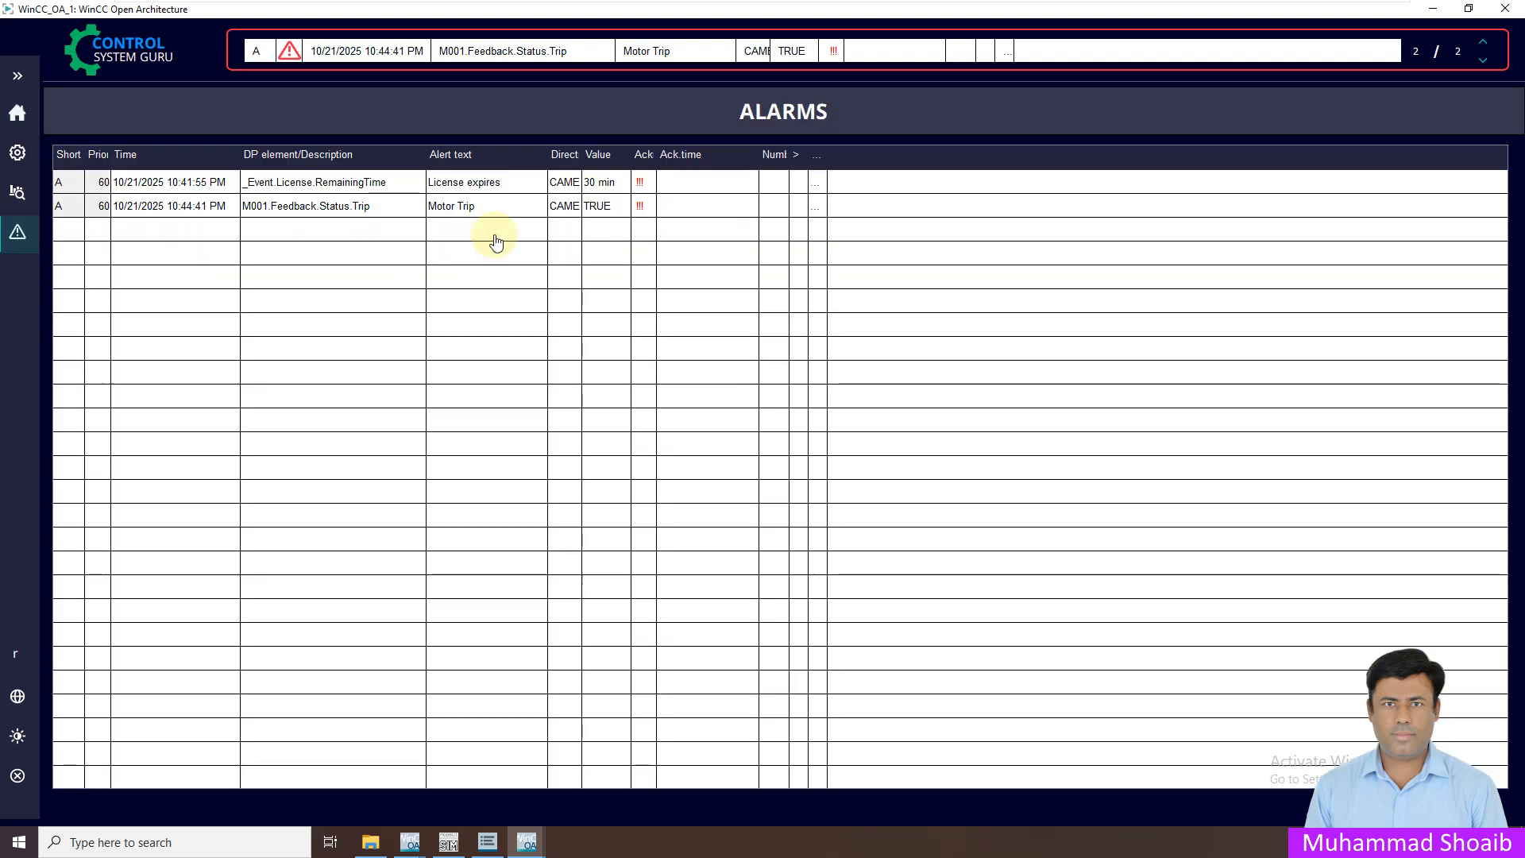
pyautogui.moveTo(581, 155); pyautogui.dragTo(606, 155)
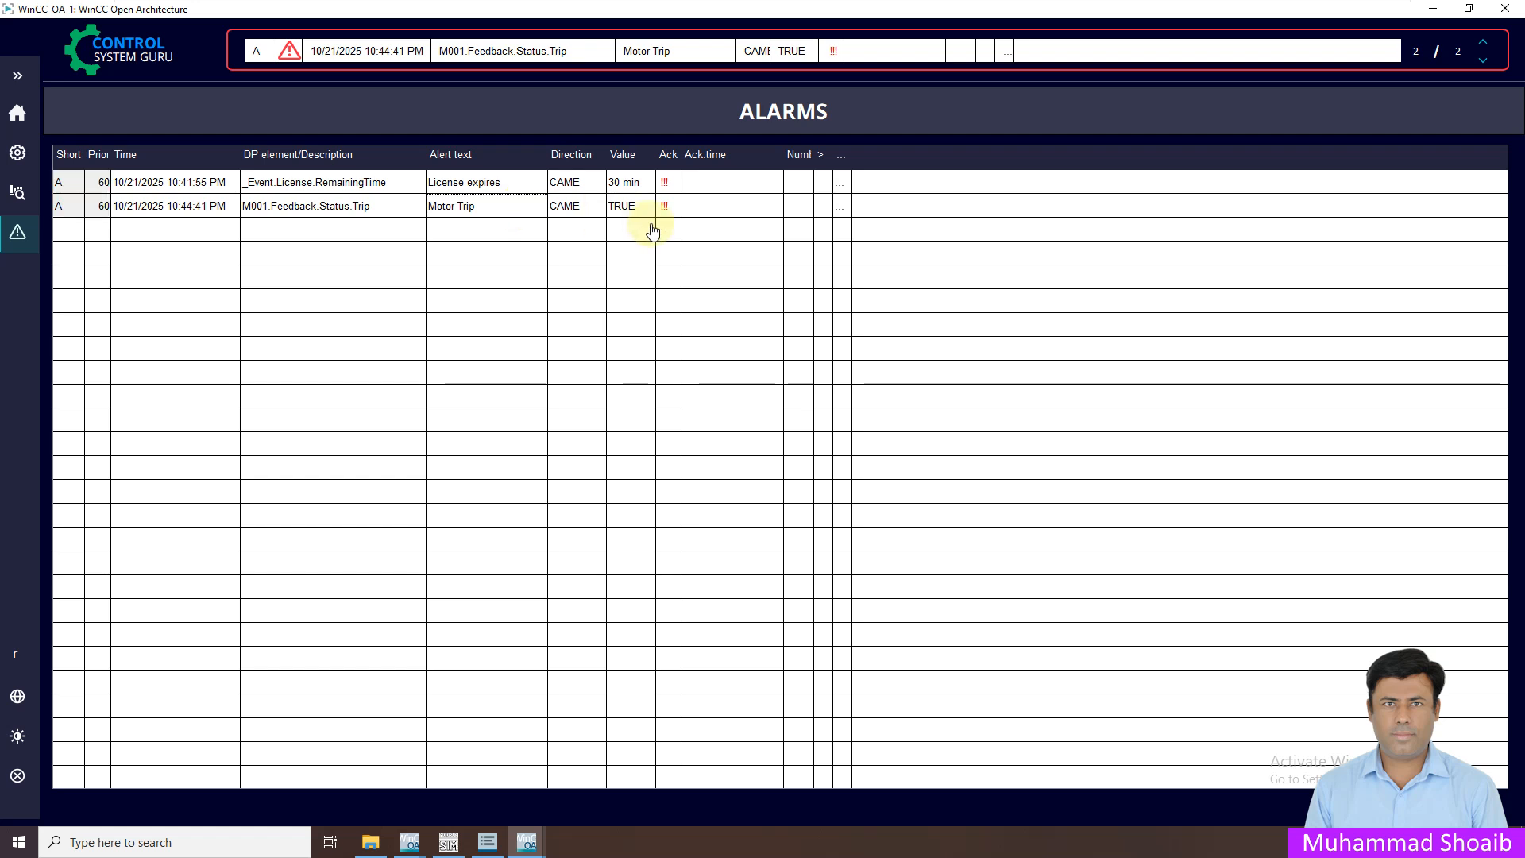
# Acknowledge the M001 Motor Trip alarm, widen Ack.time to show 10:47:54 PM, and review its details
pyautogui.rightClick(521, 205)
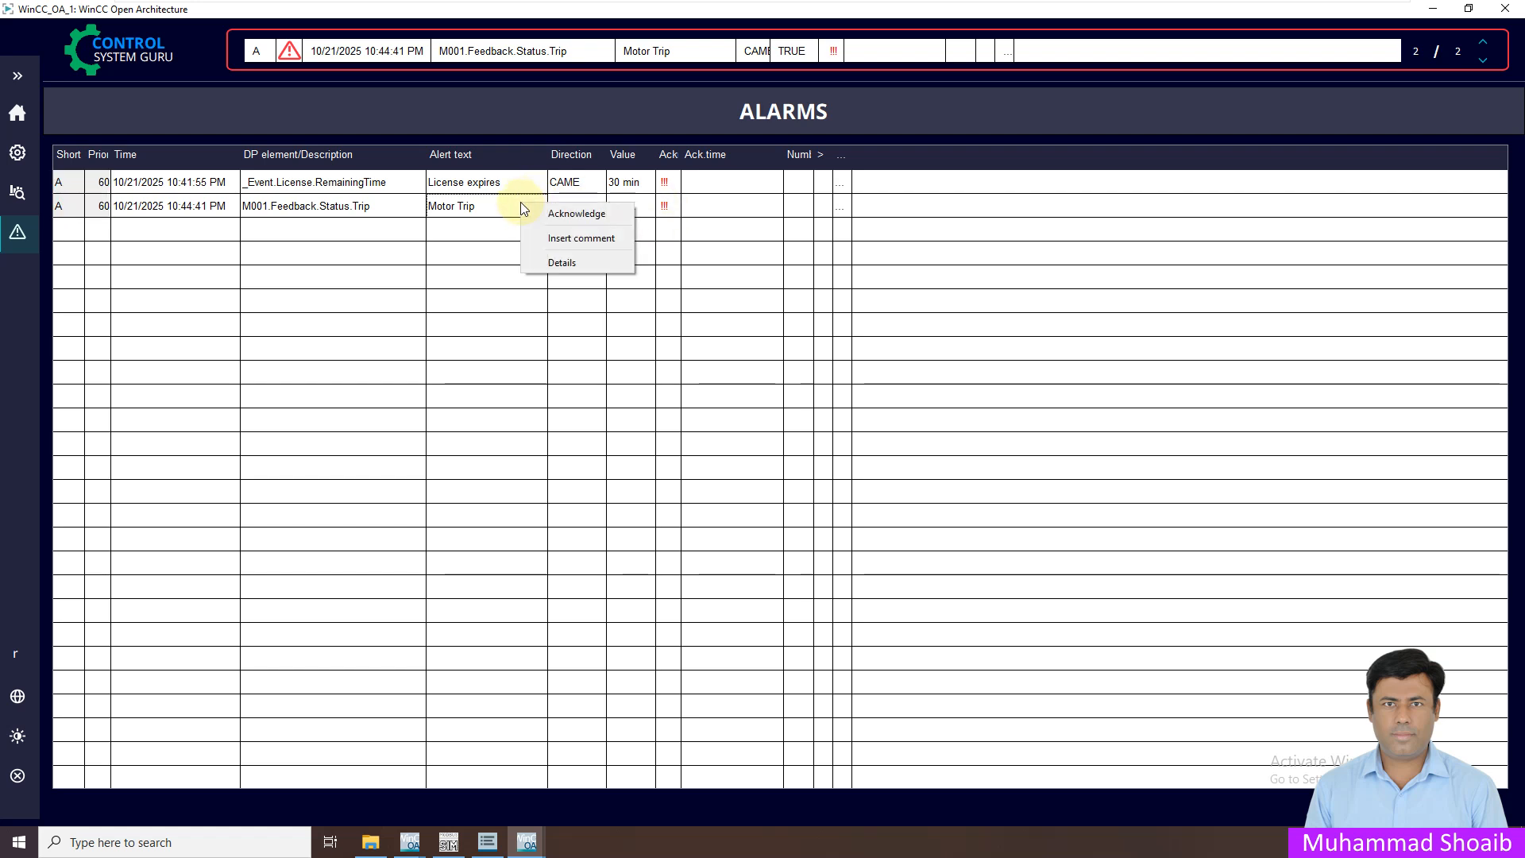
pyautogui.click(545, 215)
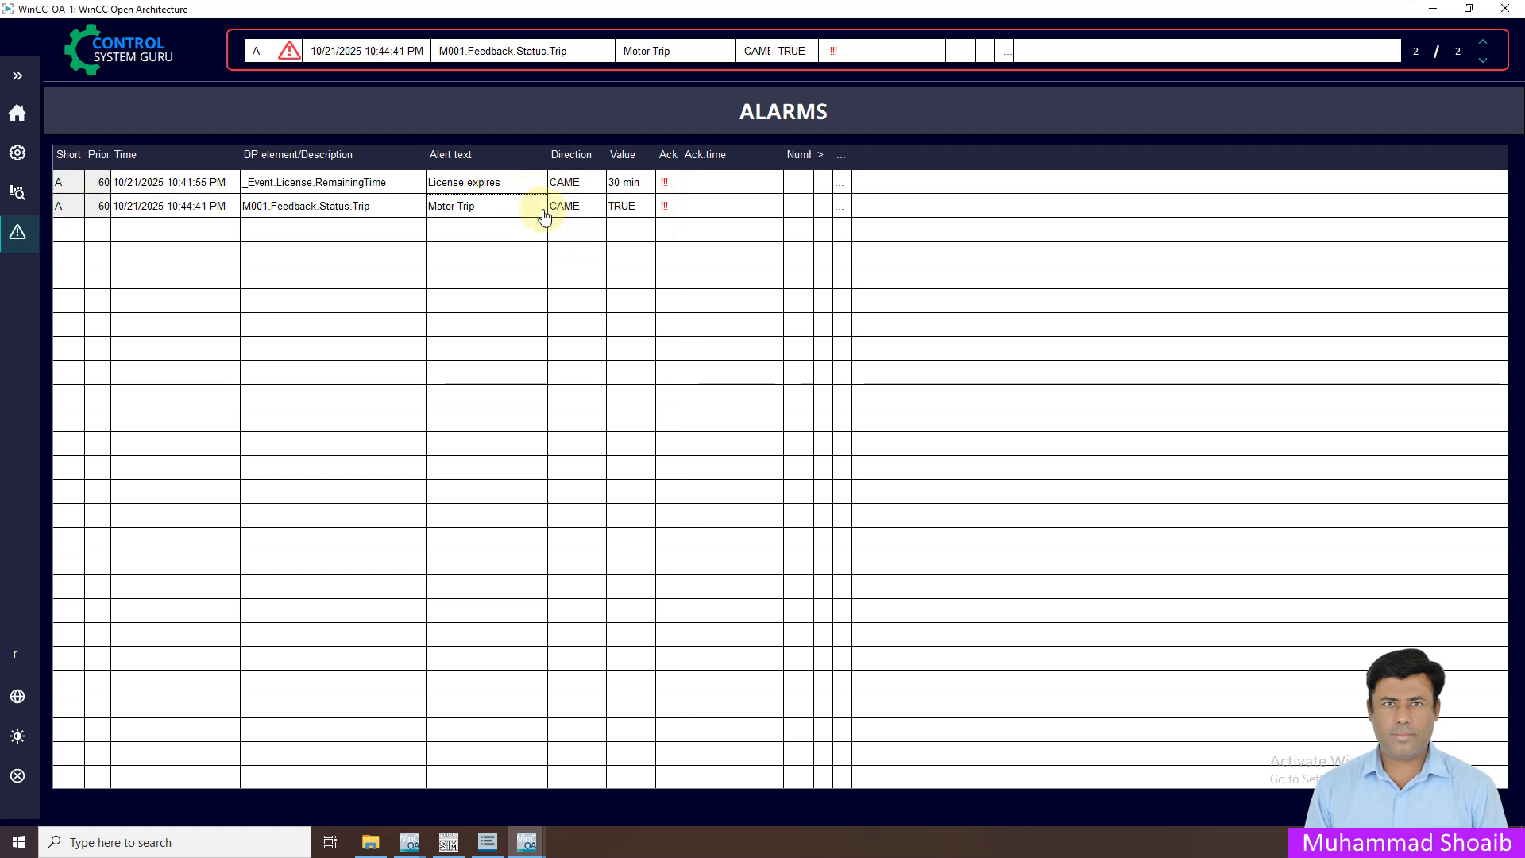
pyautogui.moveTo(801, 162); pyautogui.dragTo(824, 162)
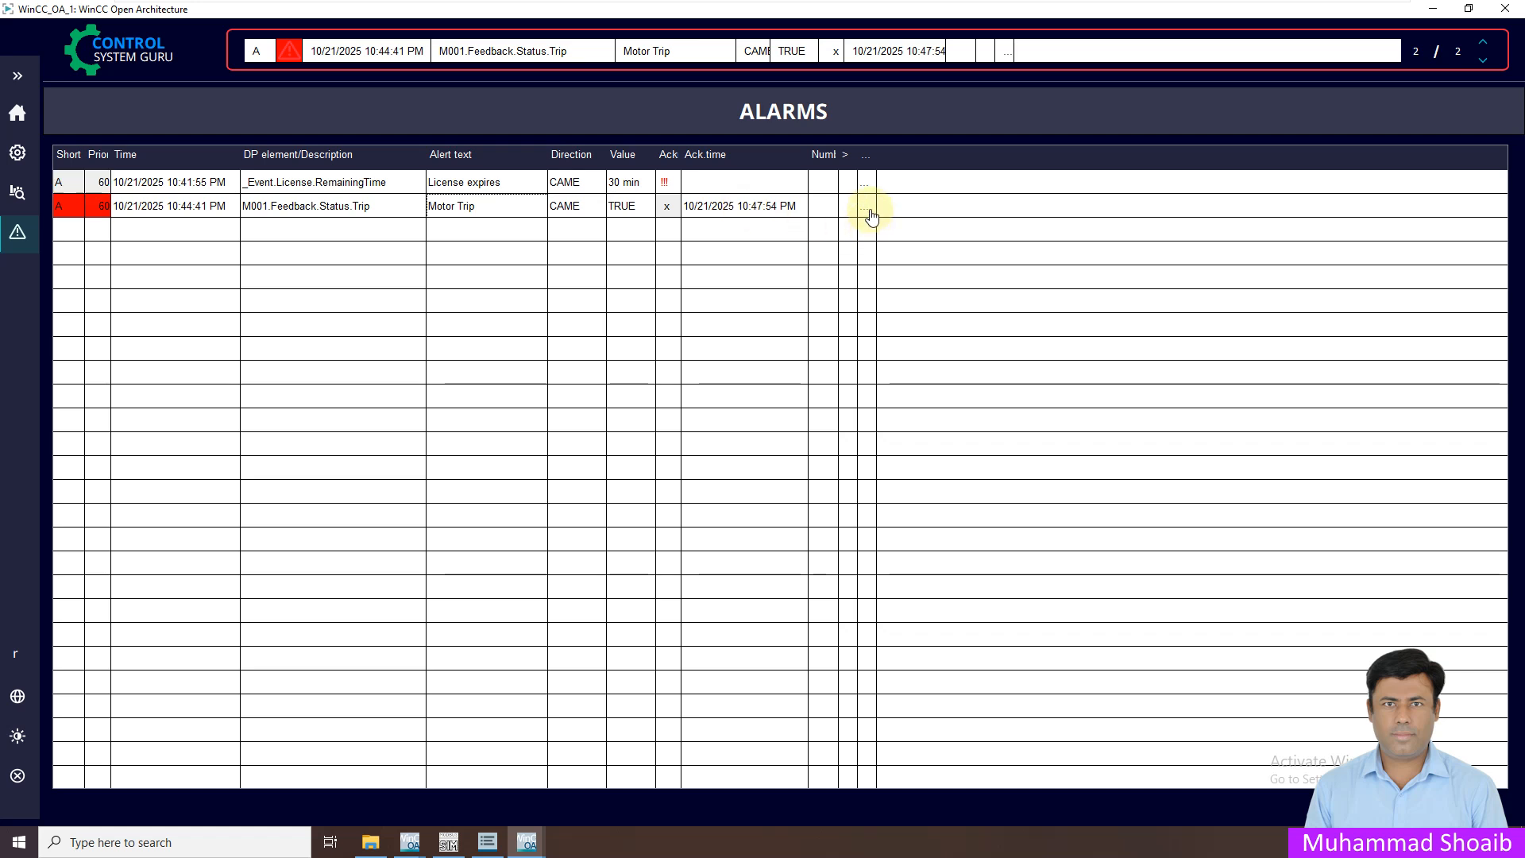
pyautogui.click(869, 211)
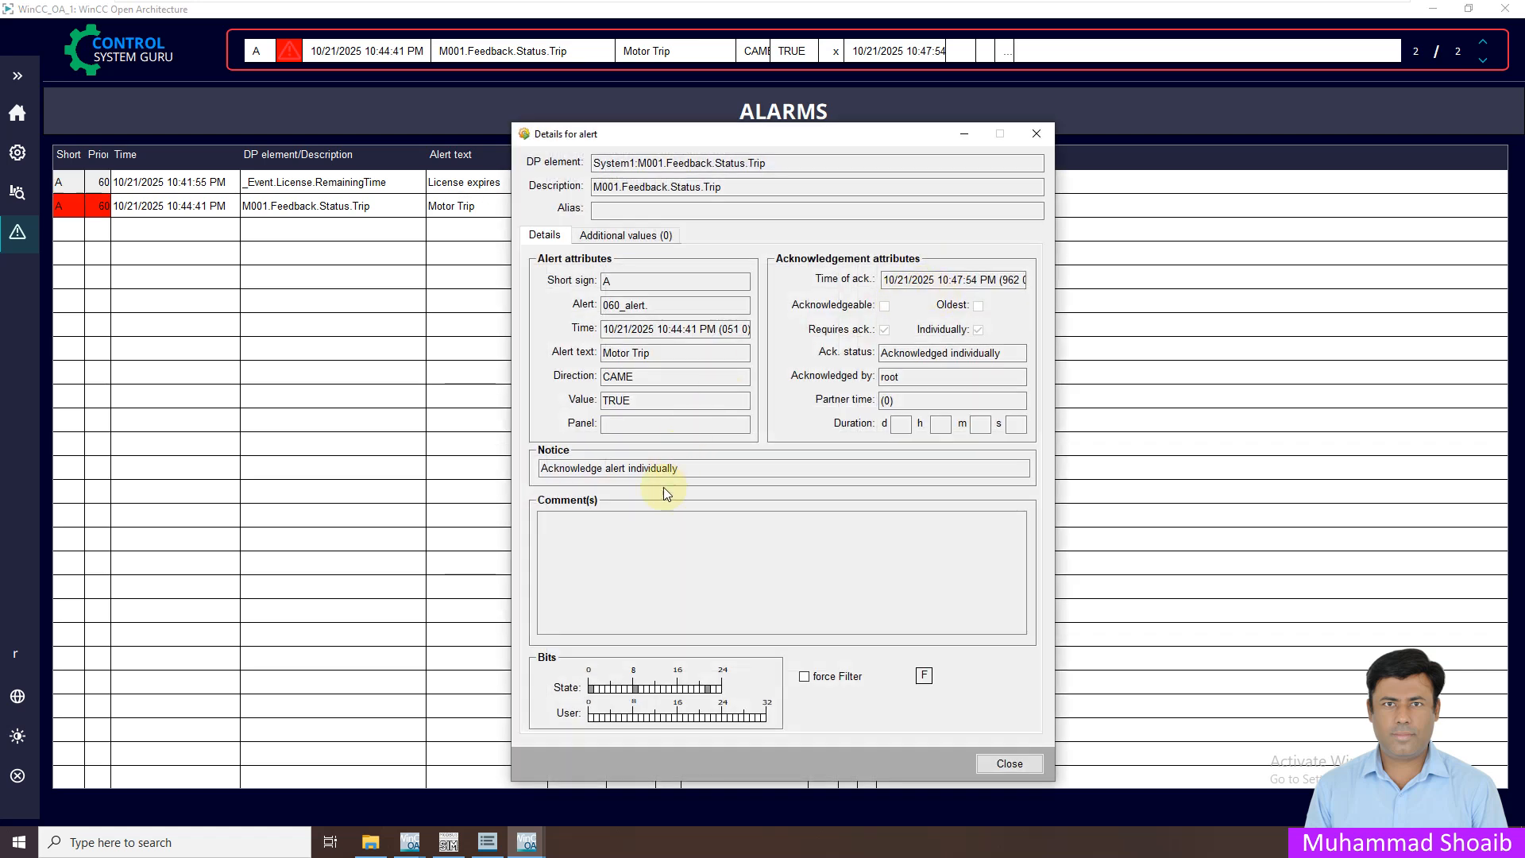
pyautogui.click(1037, 133)
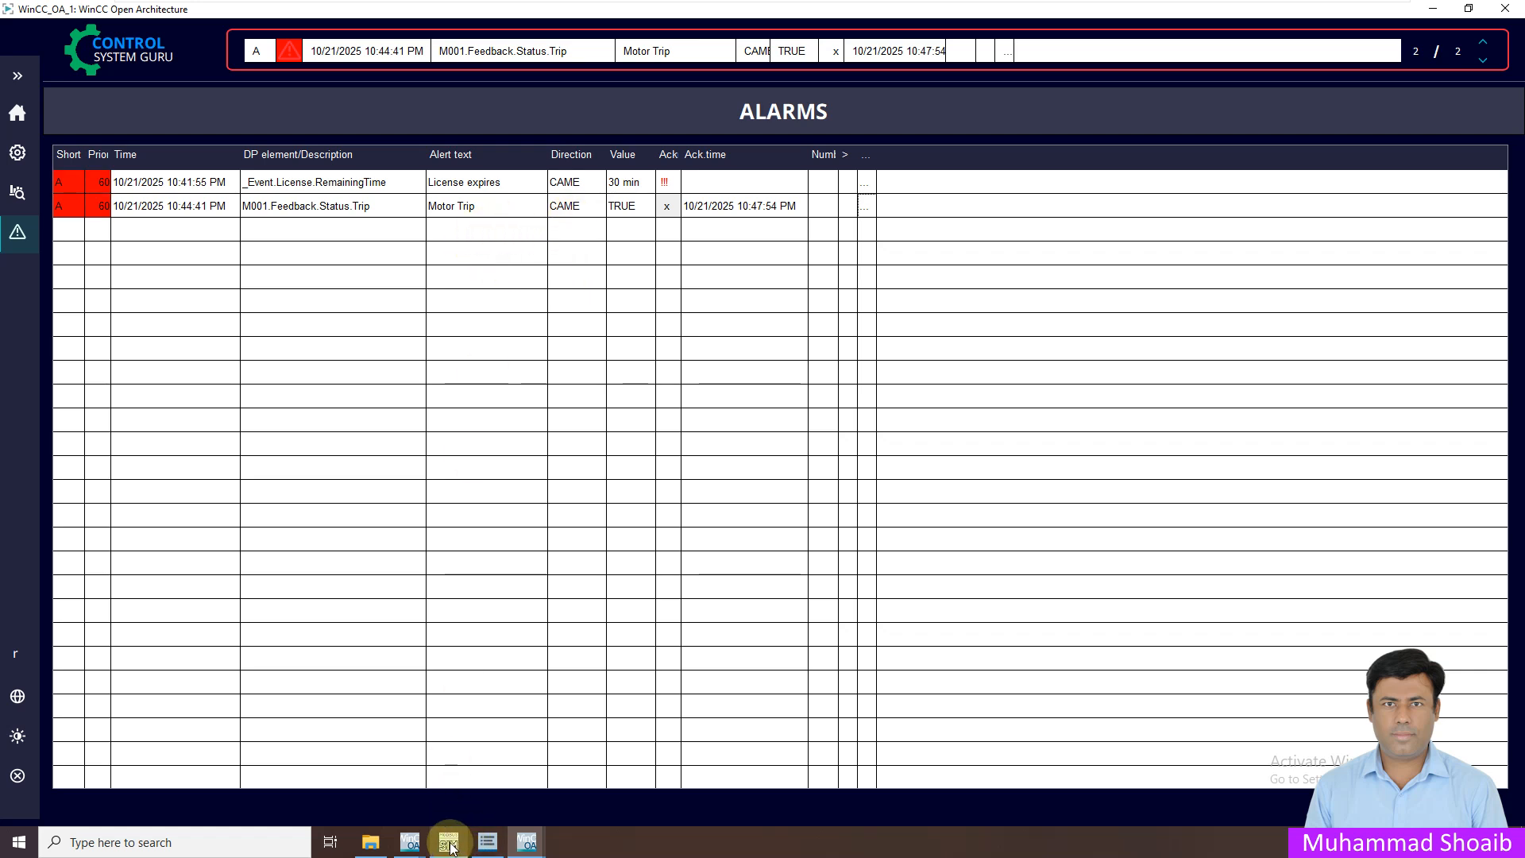
pyautogui.click(449, 842)
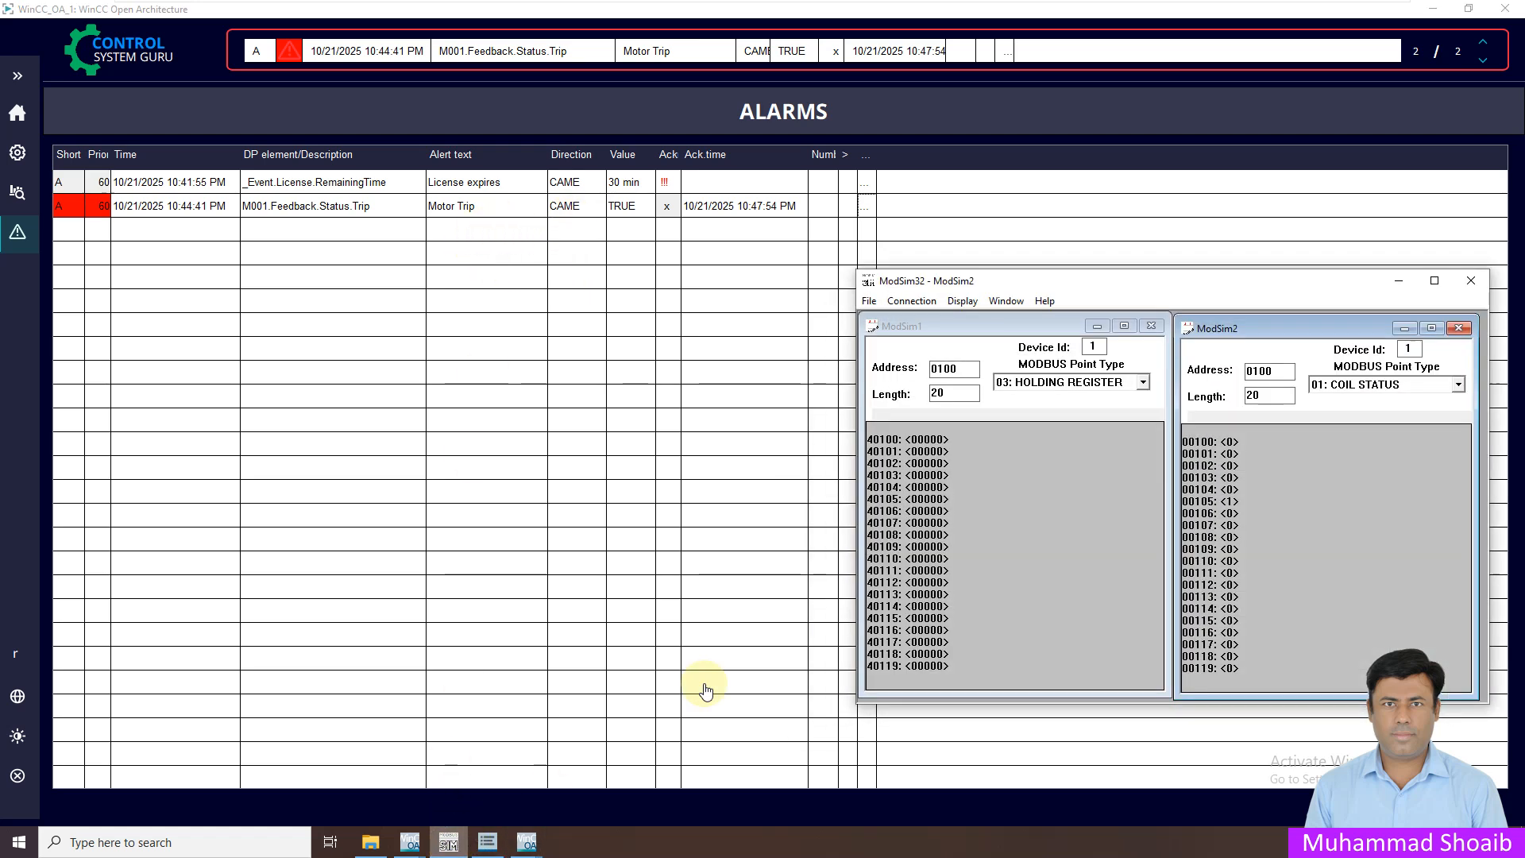
# Write Off to coil 00105 in ModSim32 to start from a cleared state
pyautogui.doubleClick(1229, 502)
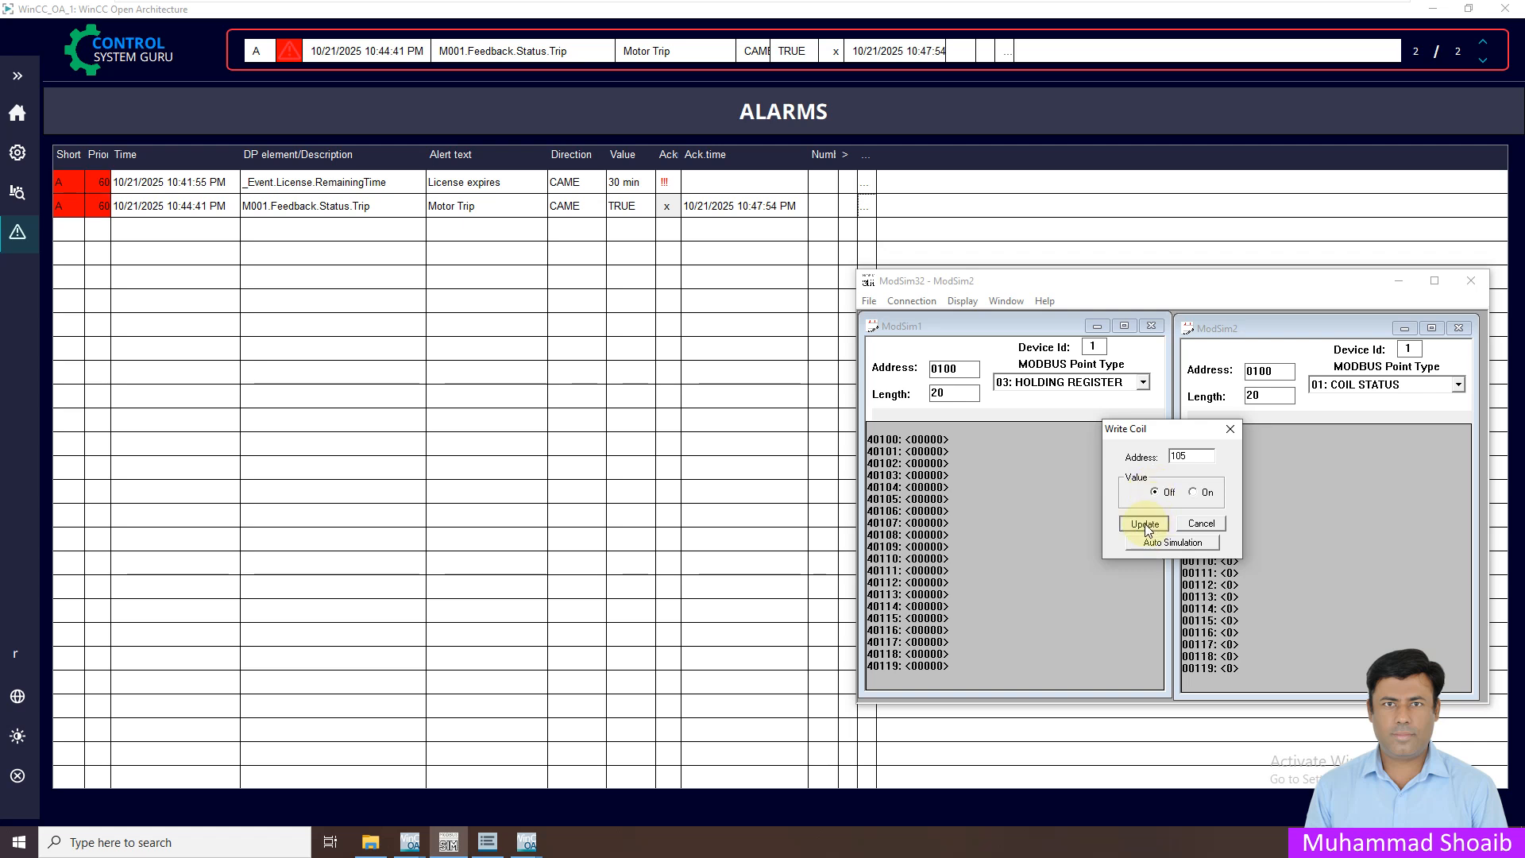
pyautogui.click(1144, 525)
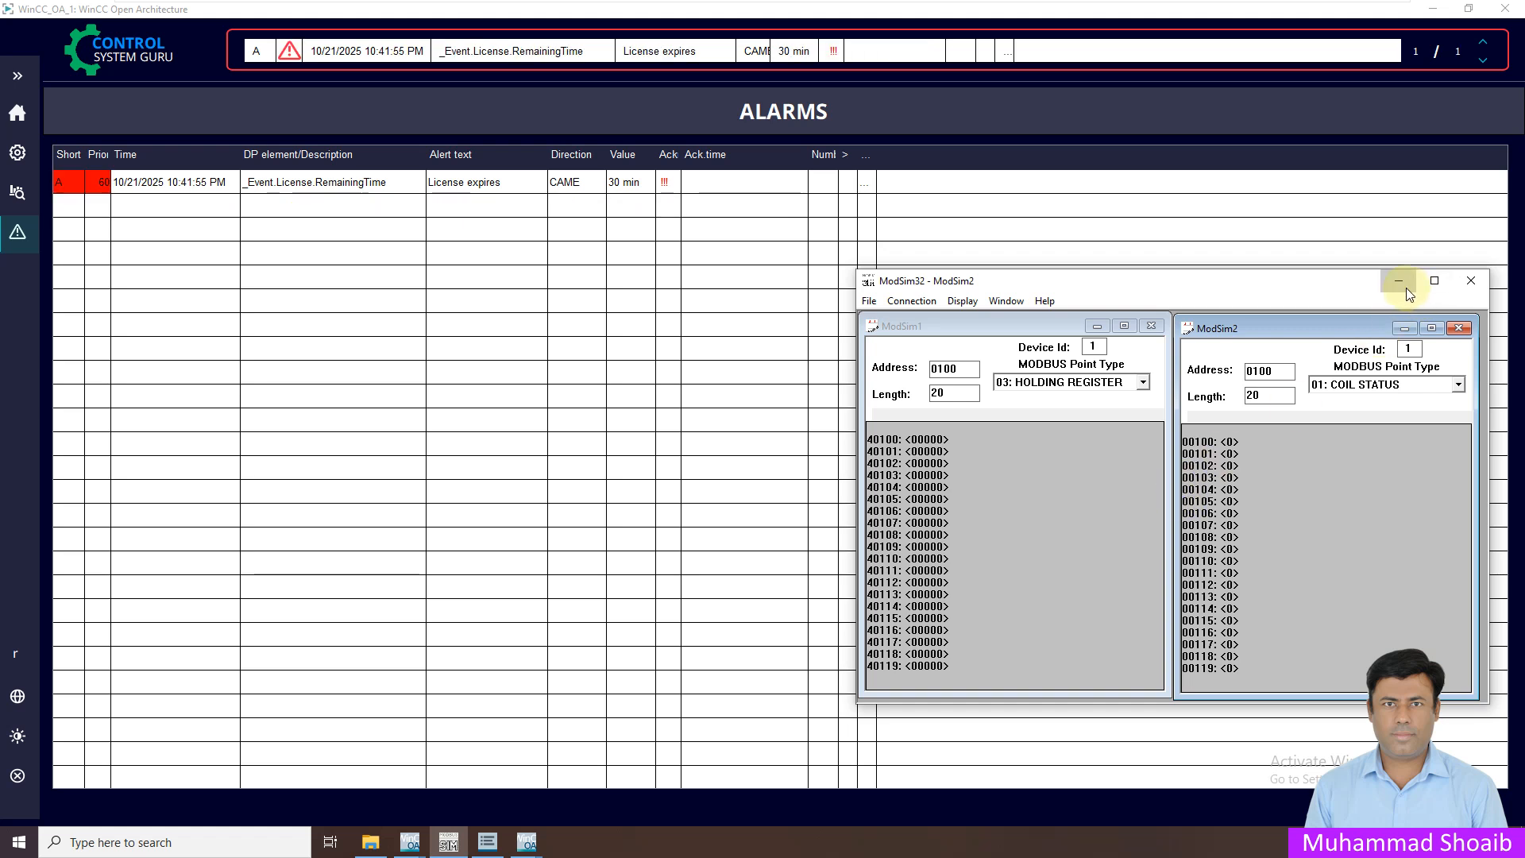
pyautogui.click(1399, 281)
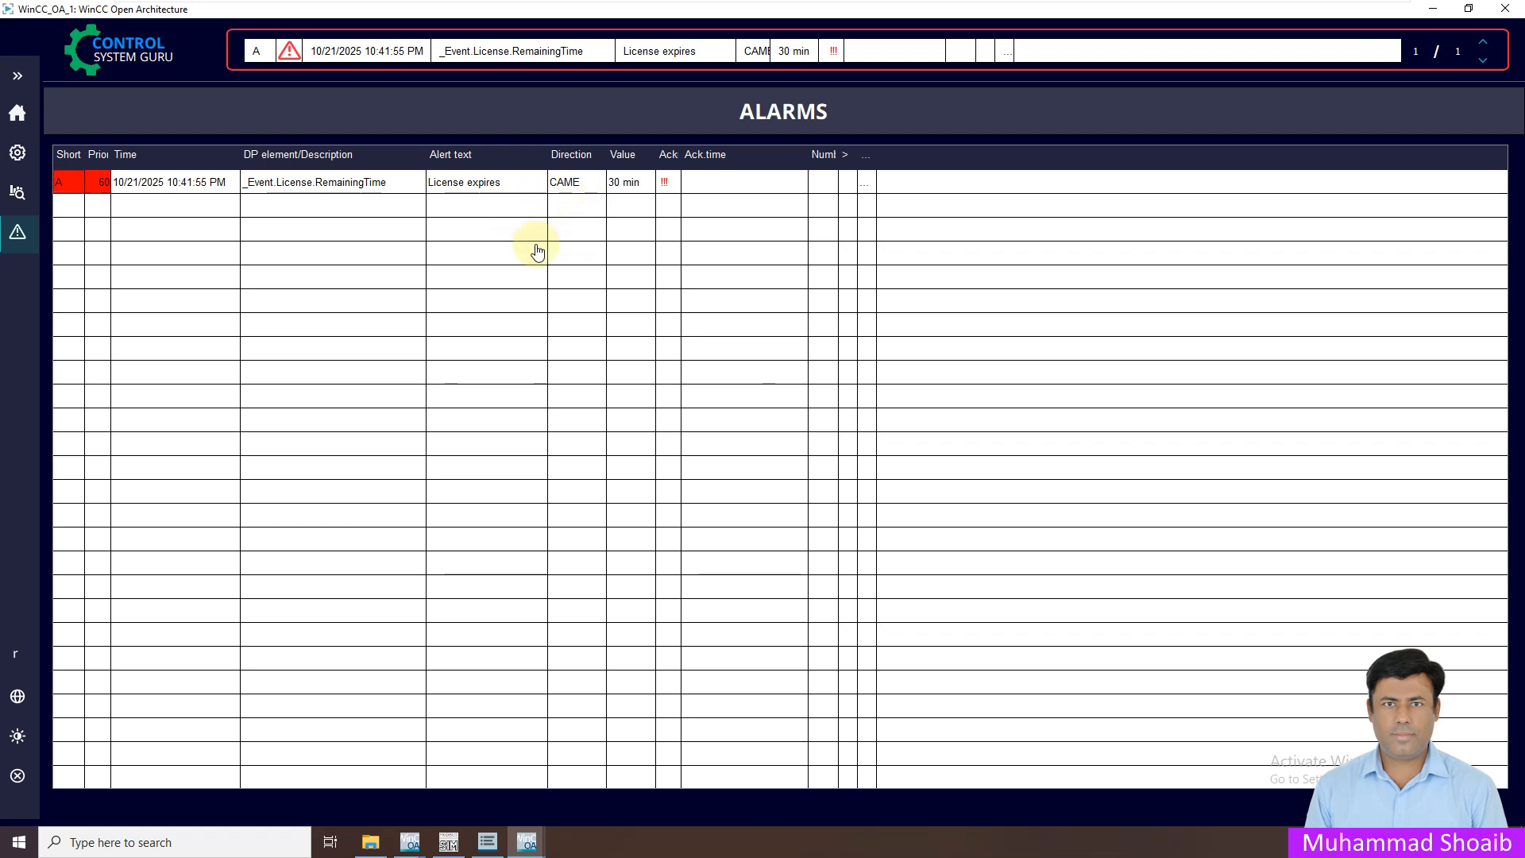
pyautogui.click(17, 113)
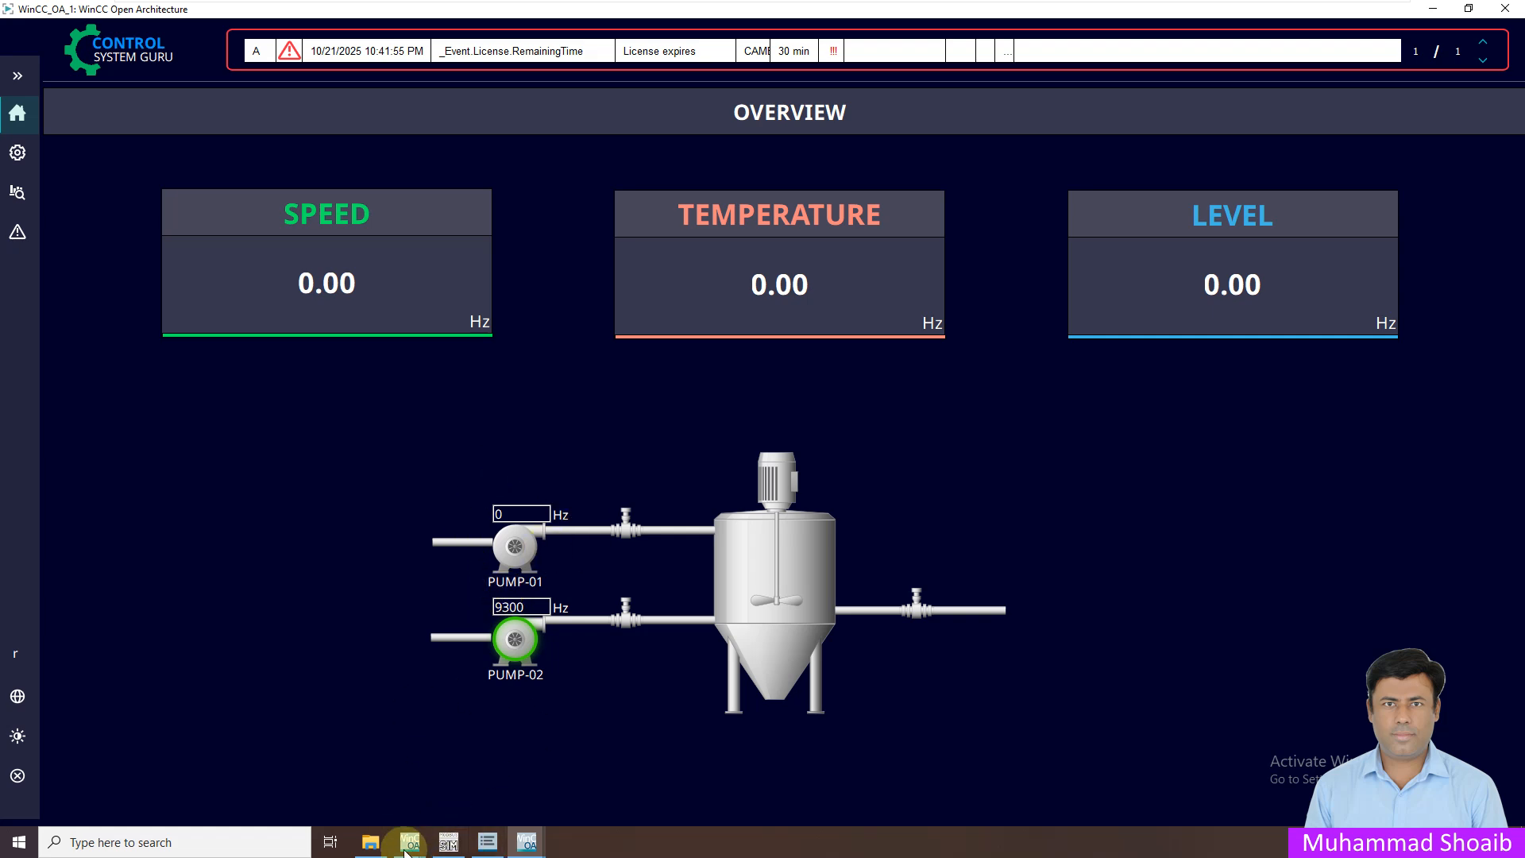
pyautogui.click(449, 842)
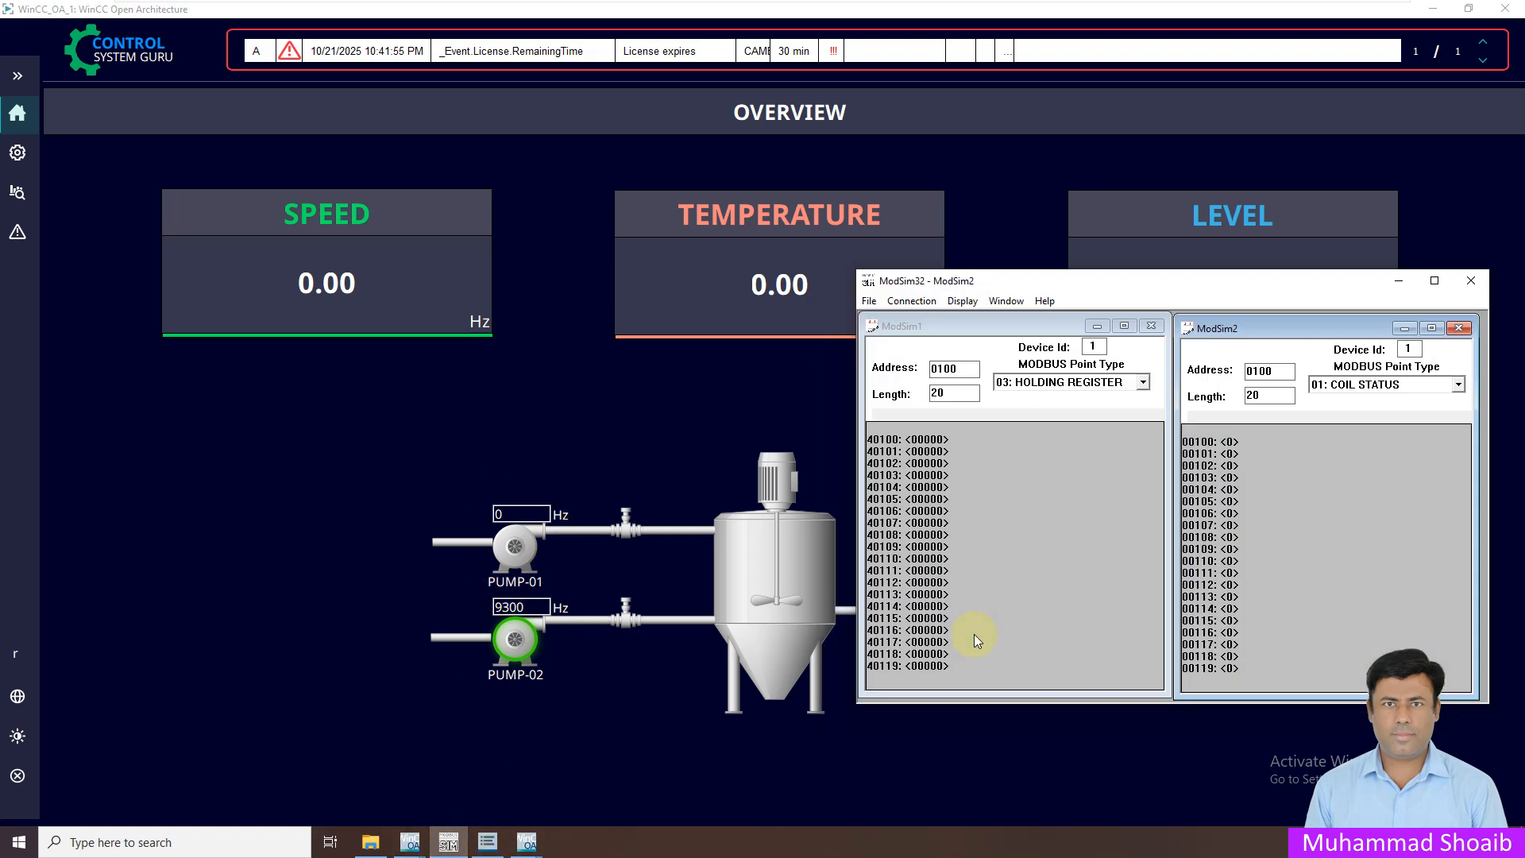
# Switch coil 105 On to trip the motor and view the new alarm
pyautogui.doubleClick(1230, 502)
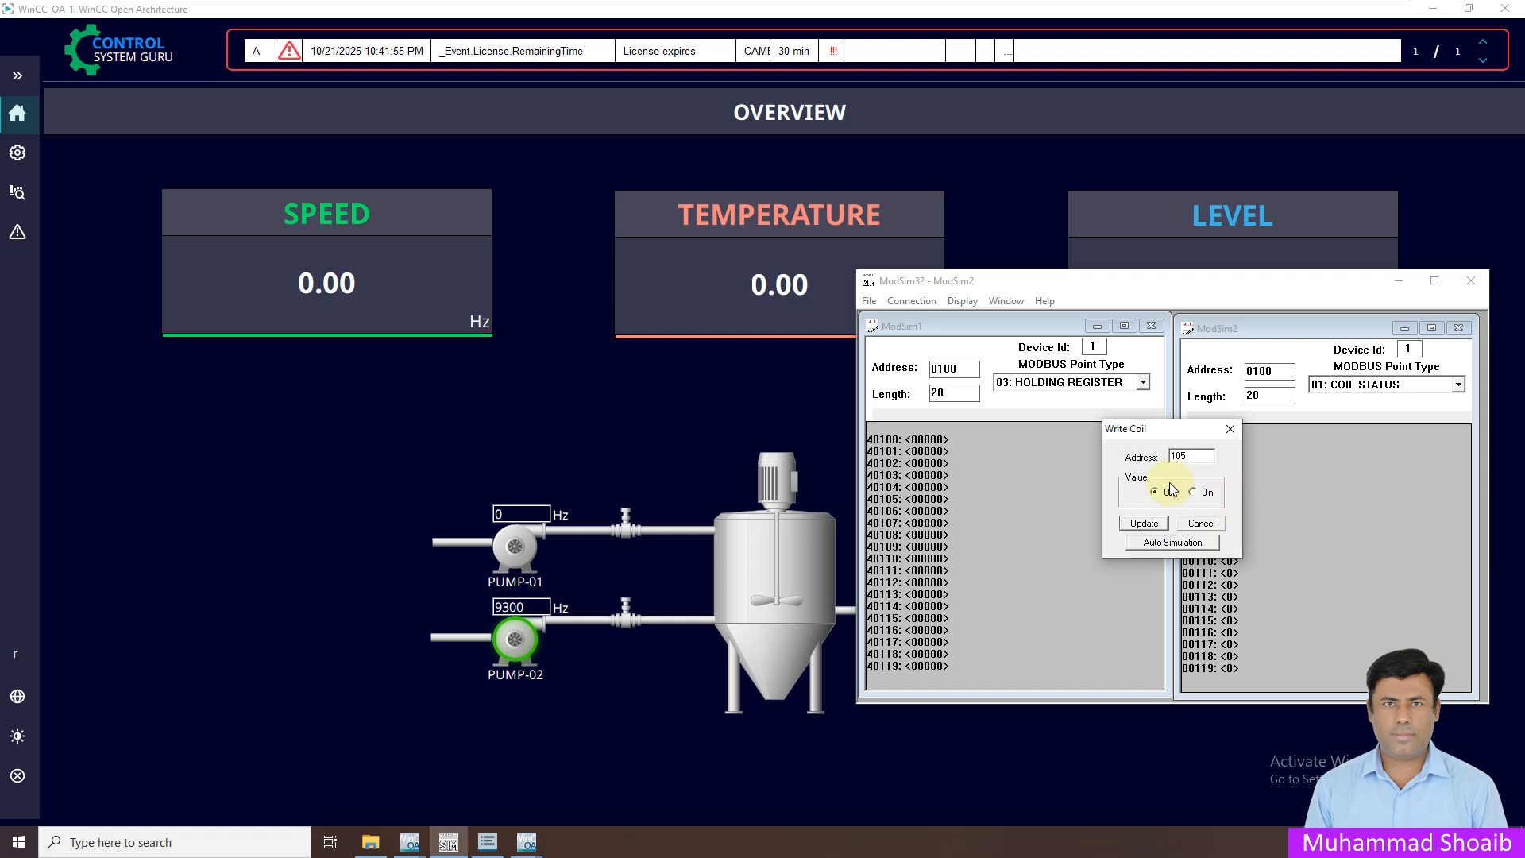
pyautogui.click(1145, 524)
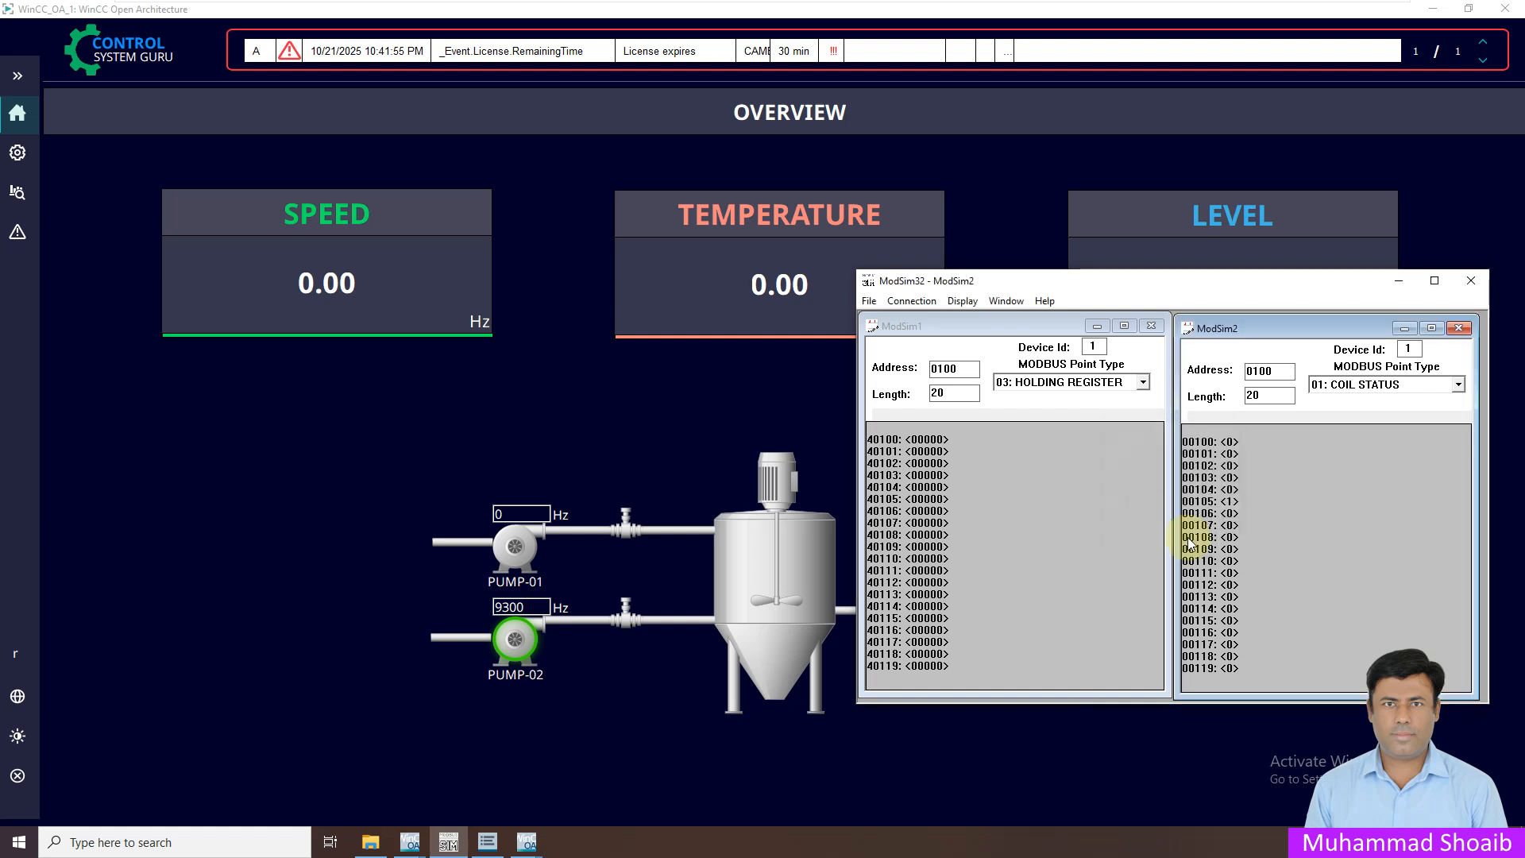
pyautogui.click(17, 232)
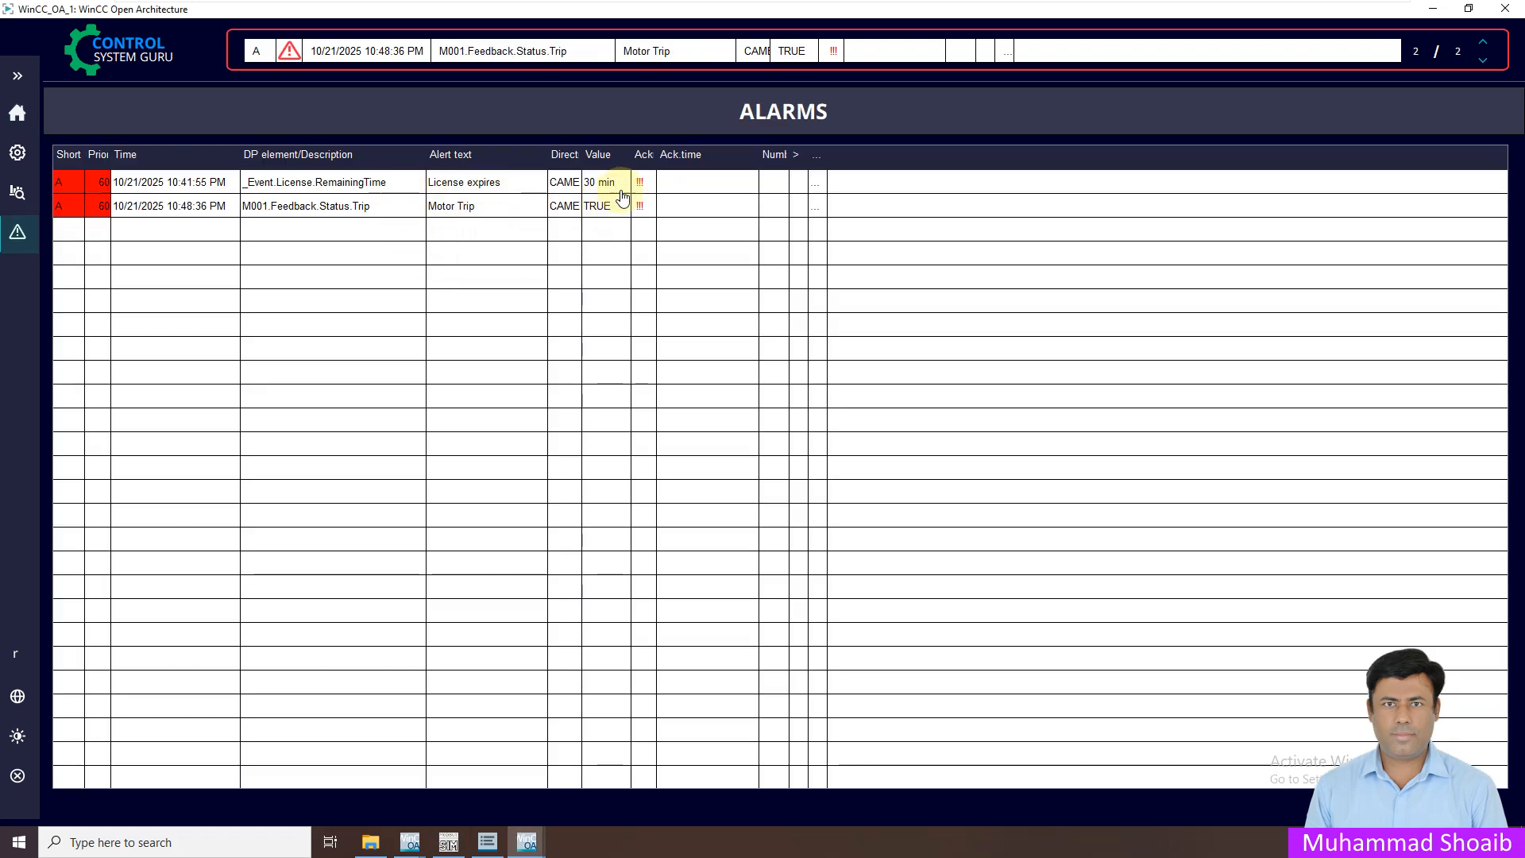
# Switch coil 105 Off to clear the trip, then widen the Direction column
pyautogui.click(450, 842)
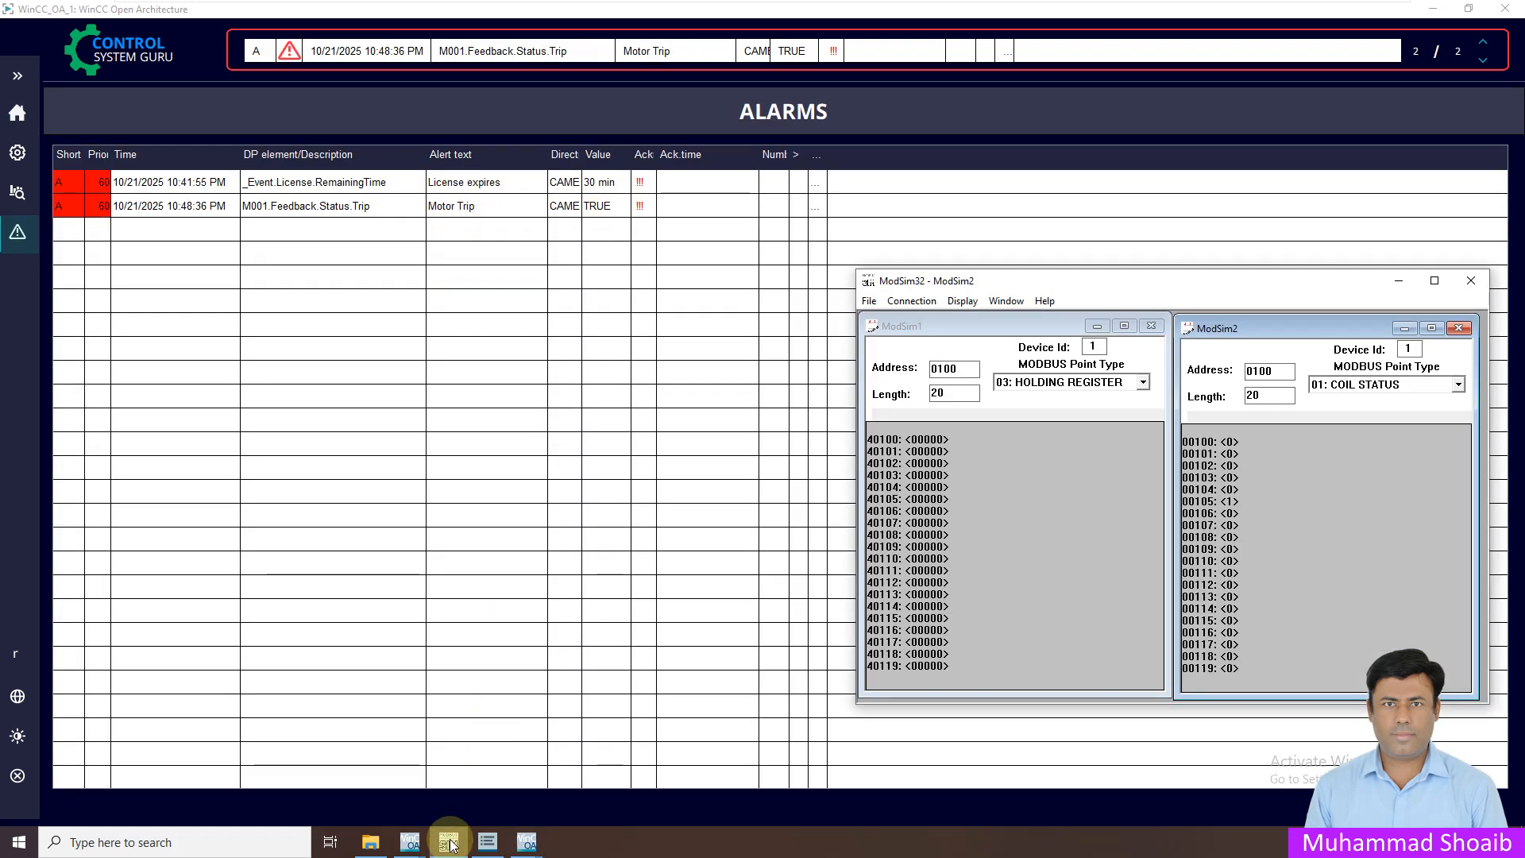
pyautogui.doubleClick(1229, 502)
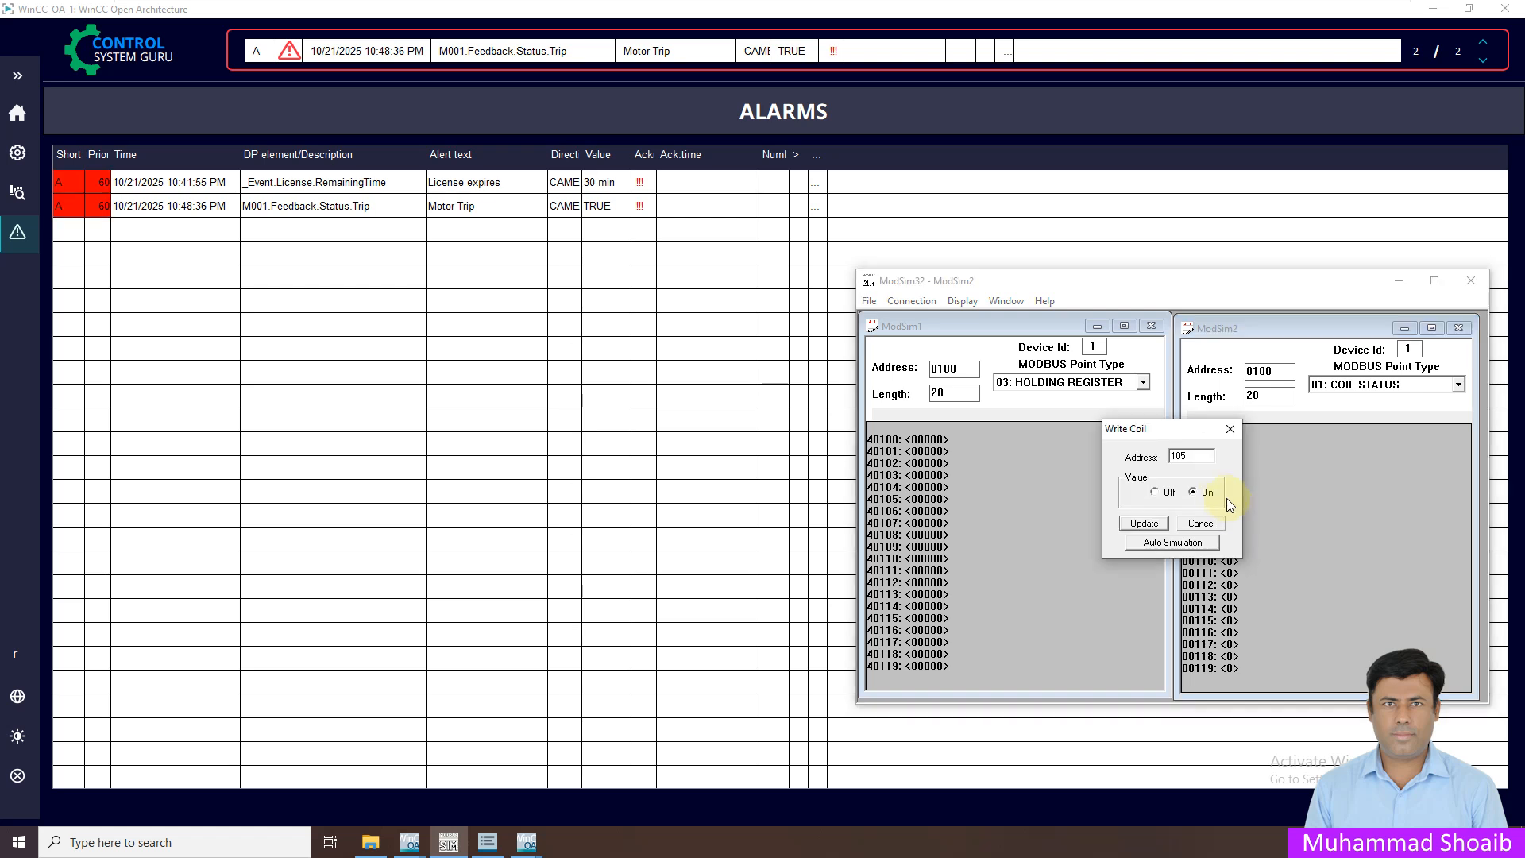
pyautogui.click(1145, 523)
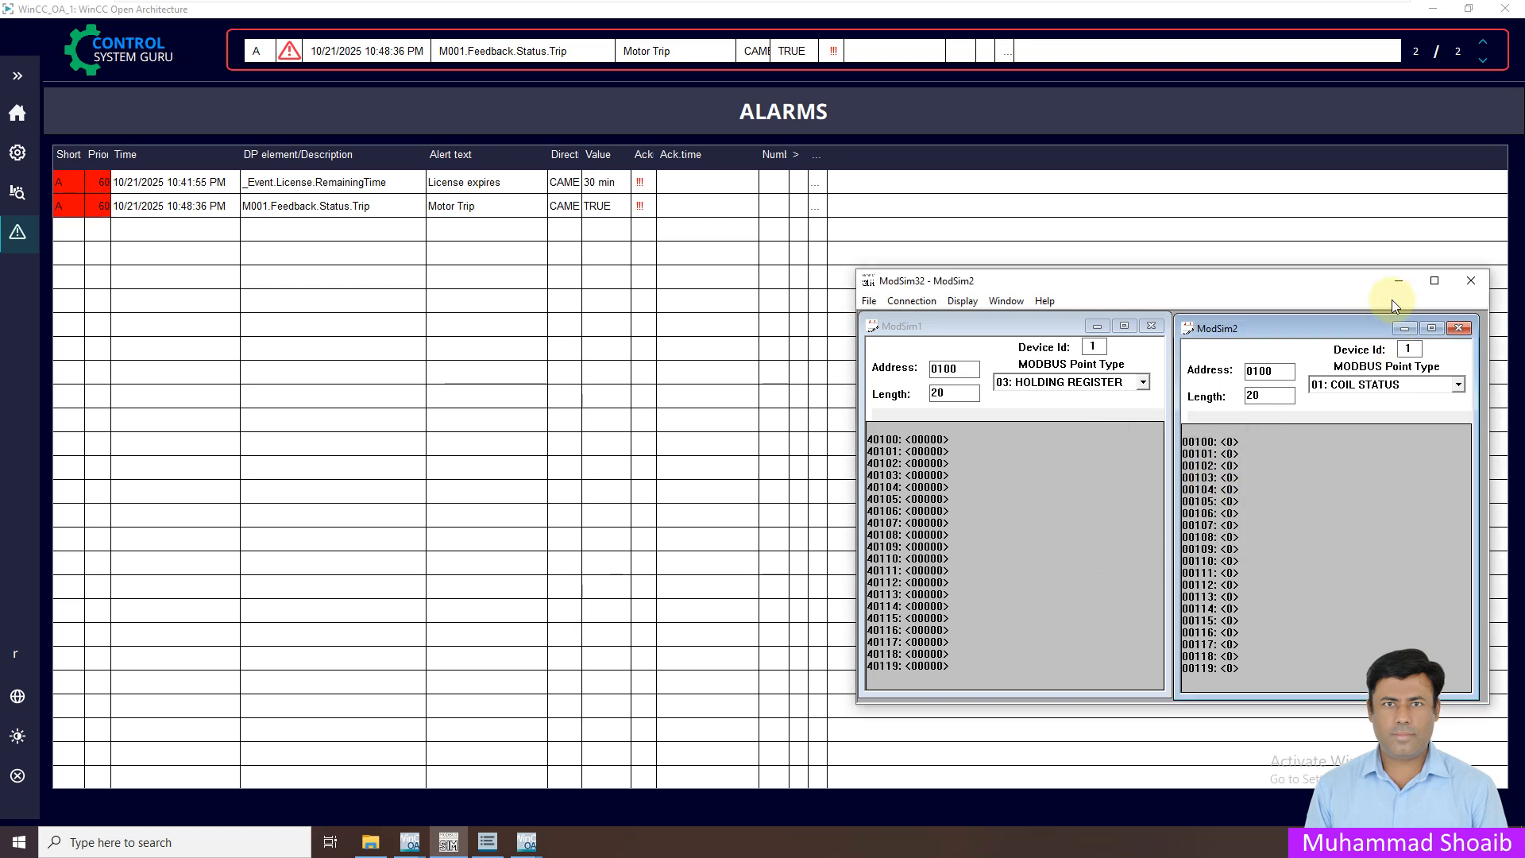
pyautogui.click(1398, 281)
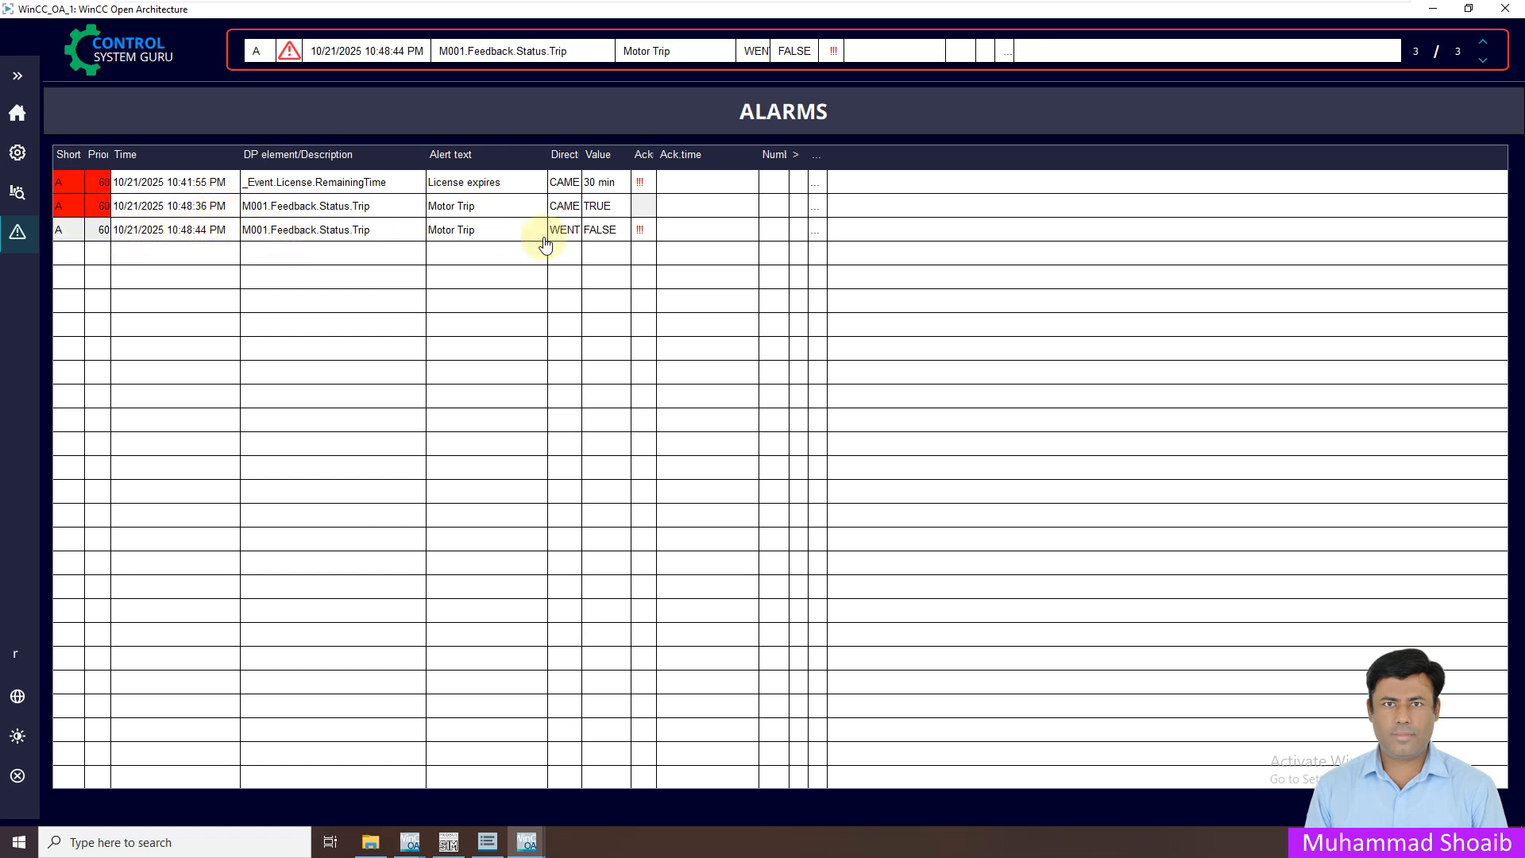
pyautogui.moveTo(582, 159); pyautogui.dragTo(614, 159)
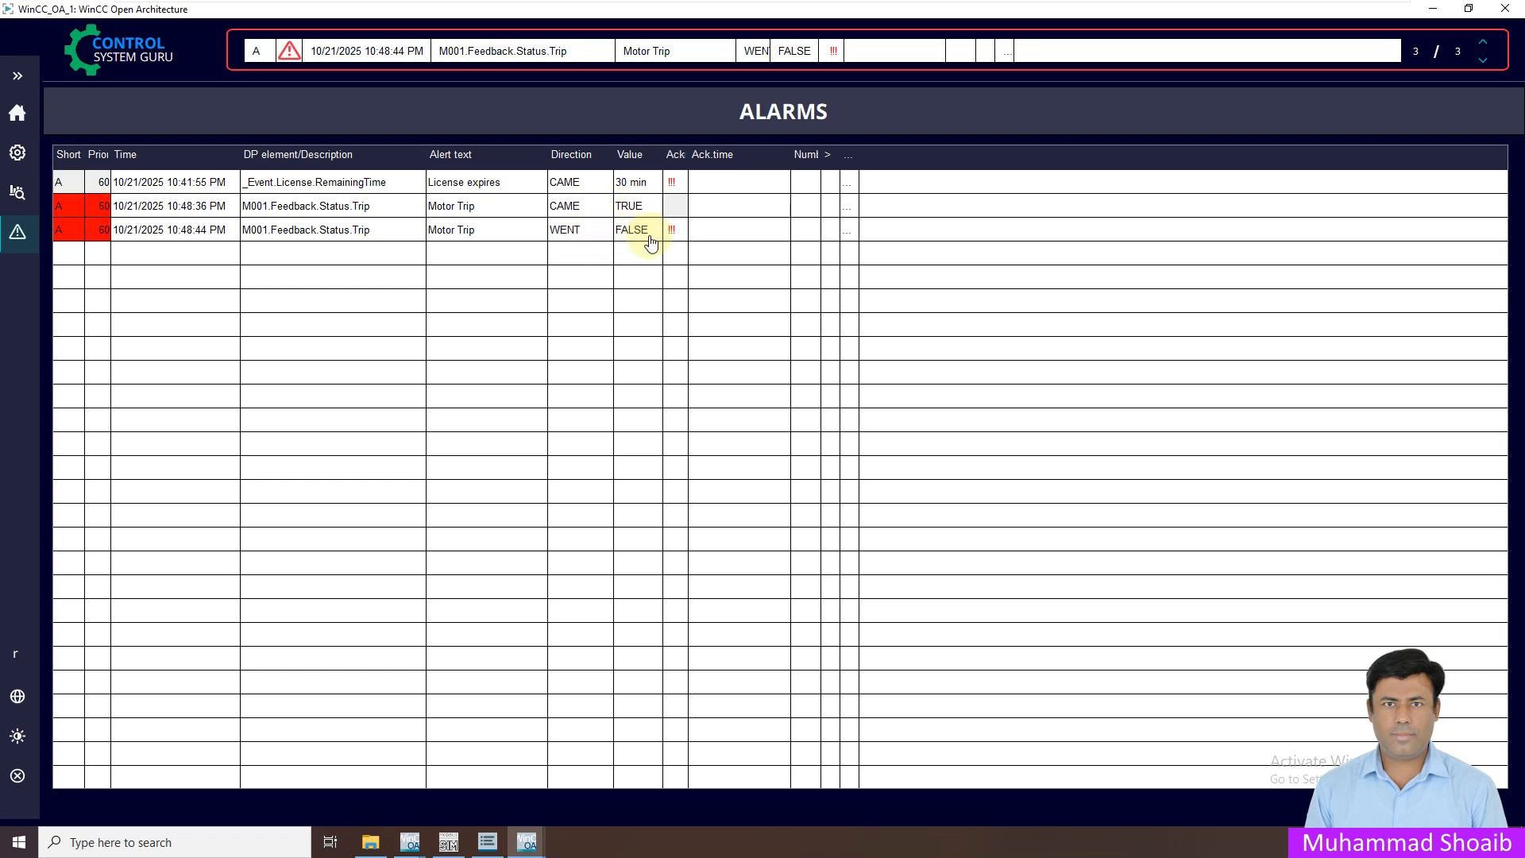
# Acknowledge the WENT FALSE Motor Trip alarm, then go back to the Overview page
pyautogui.rightClick(514, 228)
pyautogui.click(548, 238)
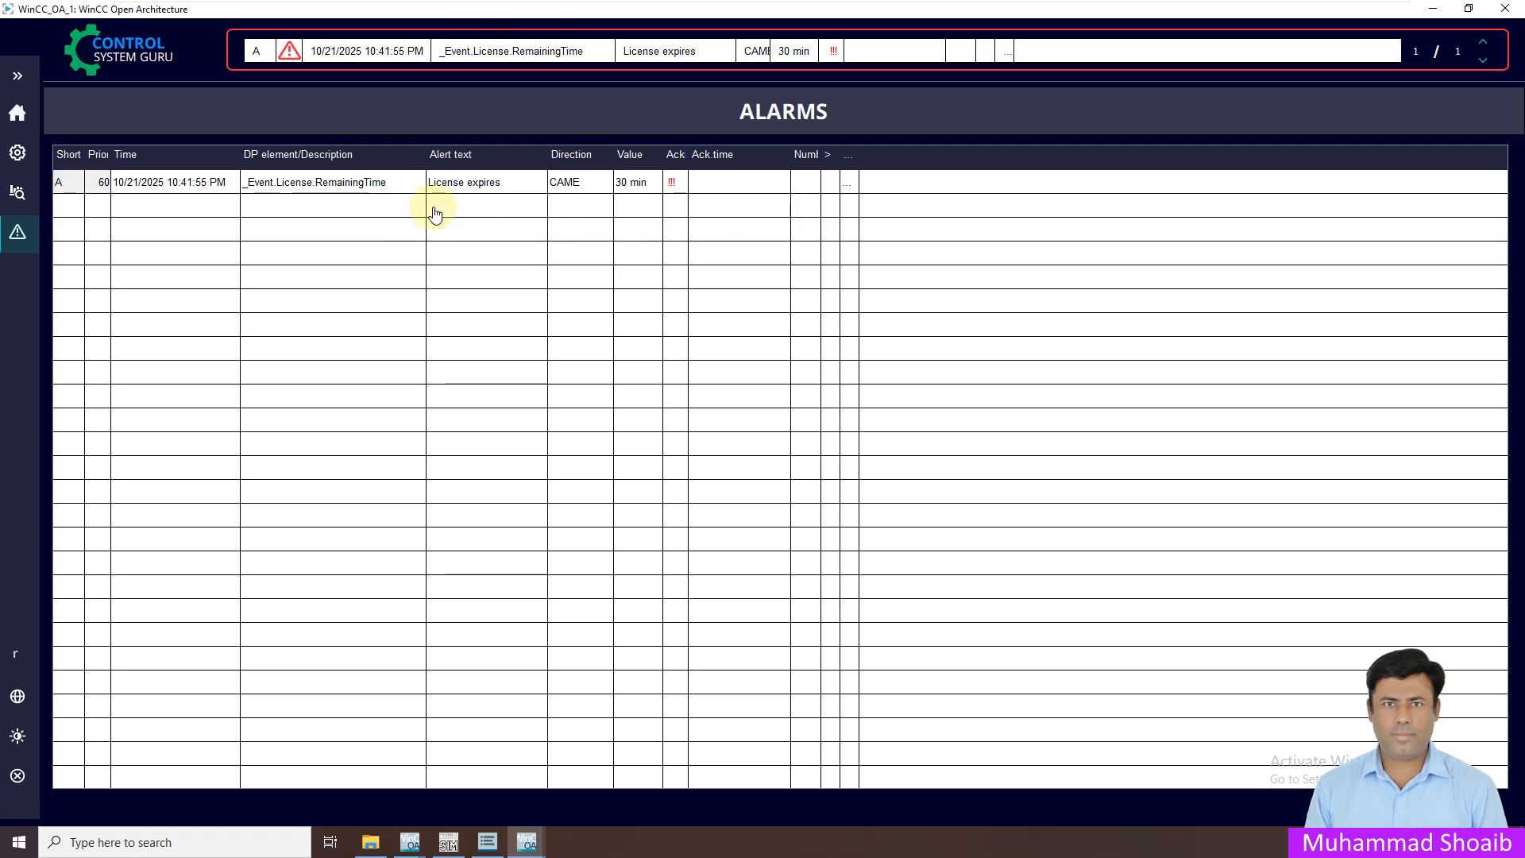
pyautogui.click(13, 114)
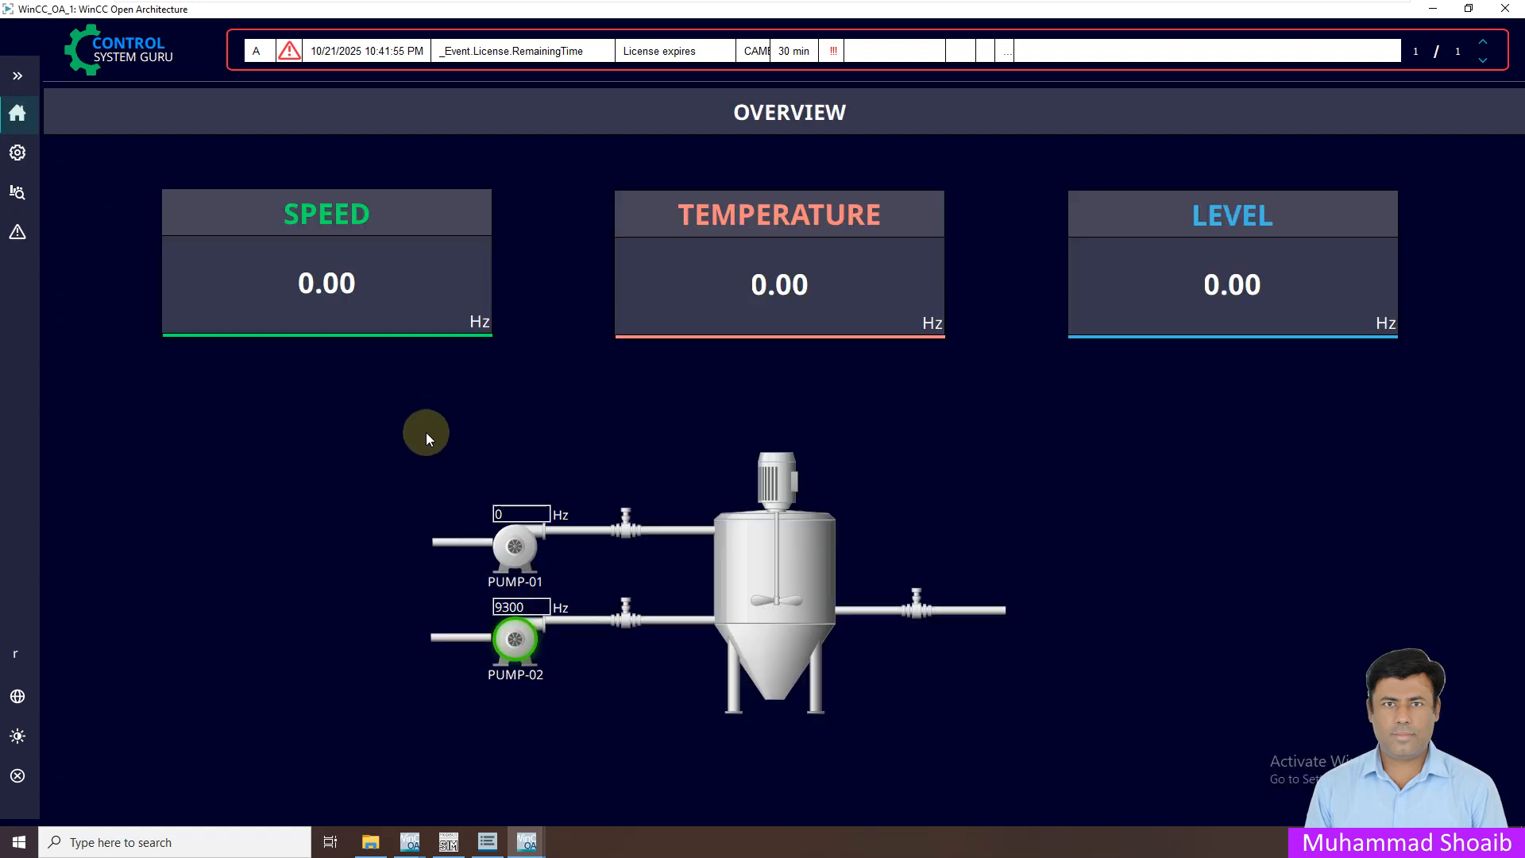